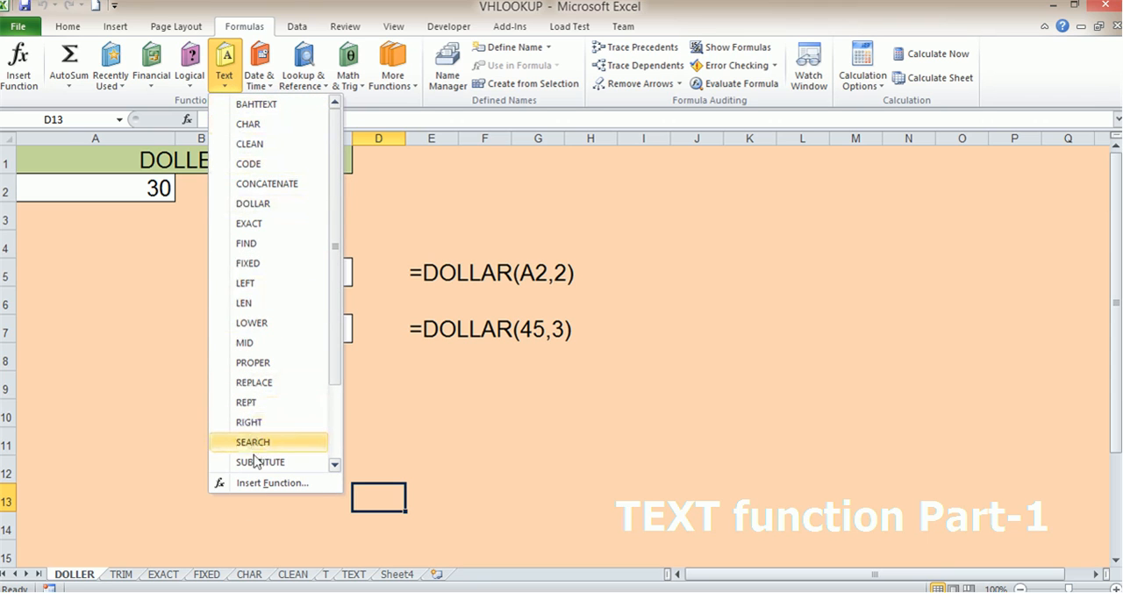
{"action": "left_click_drag", "start_coordinate": [334, 317], "coordinate": [337, 284]}
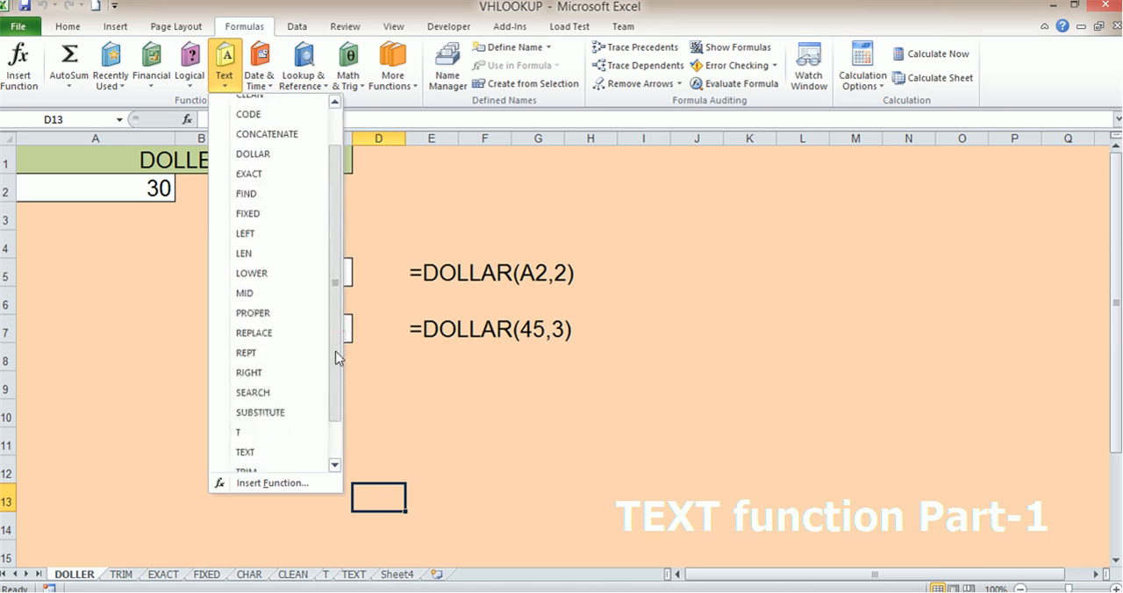
{"action": "left_click", "coordinate": [593, 392]}
{"action": "left_click", "coordinate": [791, 575]}
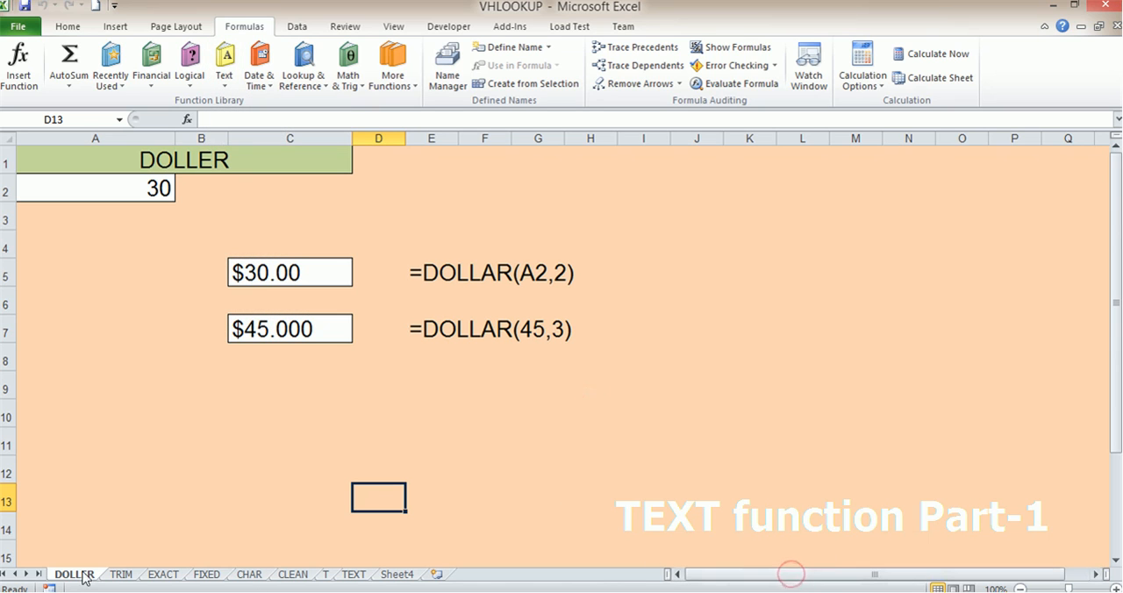
{"action": "left_click", "coordinate": [208, 164]}
{"action": "left_click", "coordinate": [225, 63]}
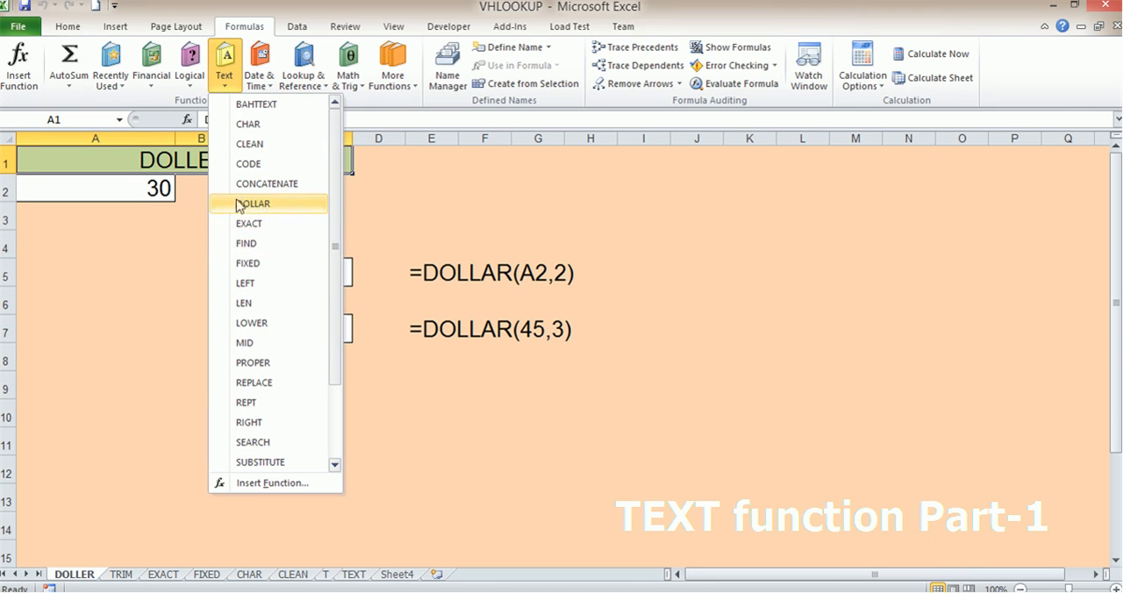
{"action": "left_click", "coordinate": [436, 472]}
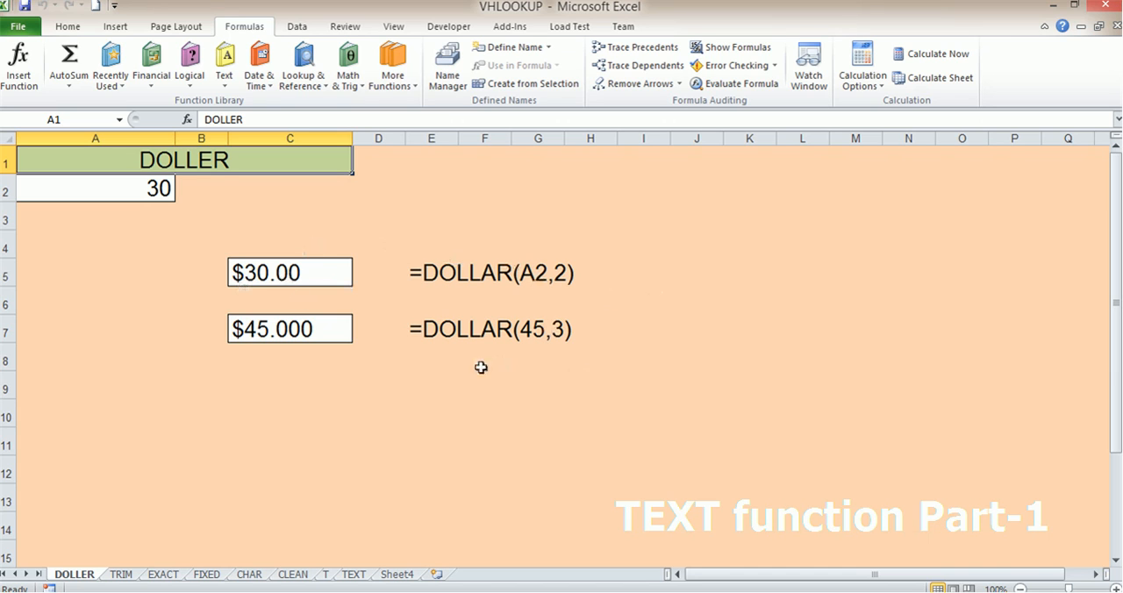
- Enter the formula =DOLLAR(A2,2) in cell C9 of the DOLLER sheet
{"action": "left_click", "coordinate": [262, 384]}
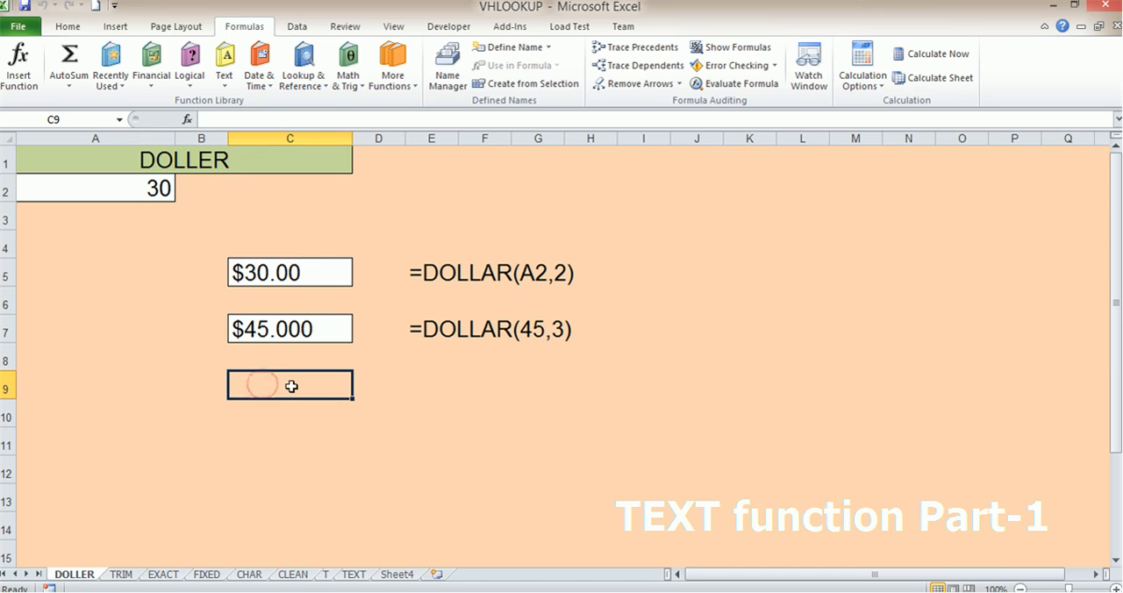
{"action": "type", "text": "="}
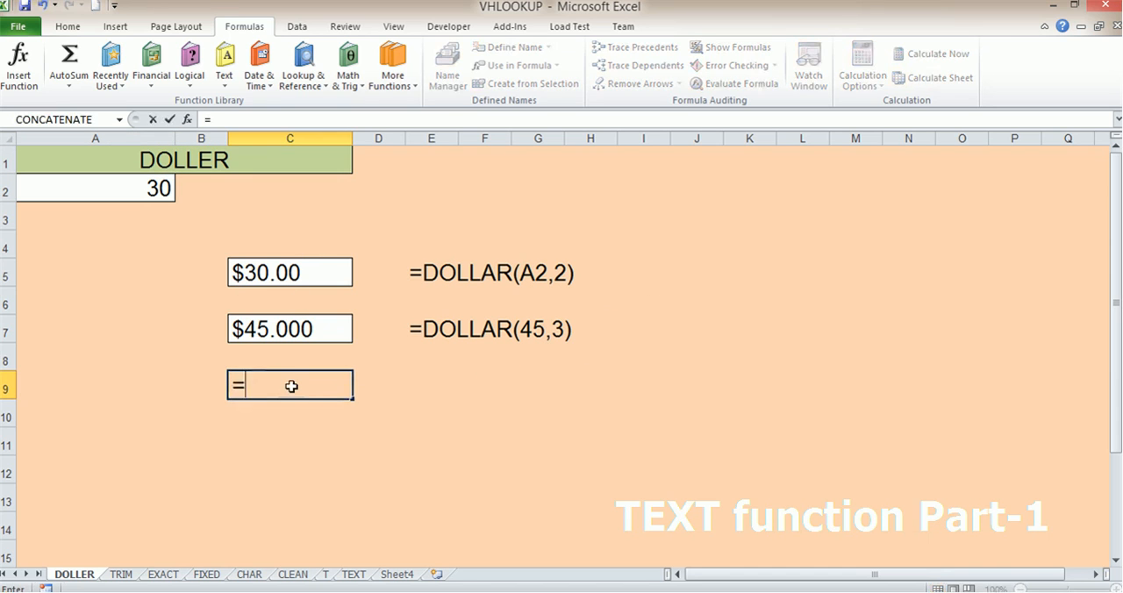
{"action": "type", "text": "do"}
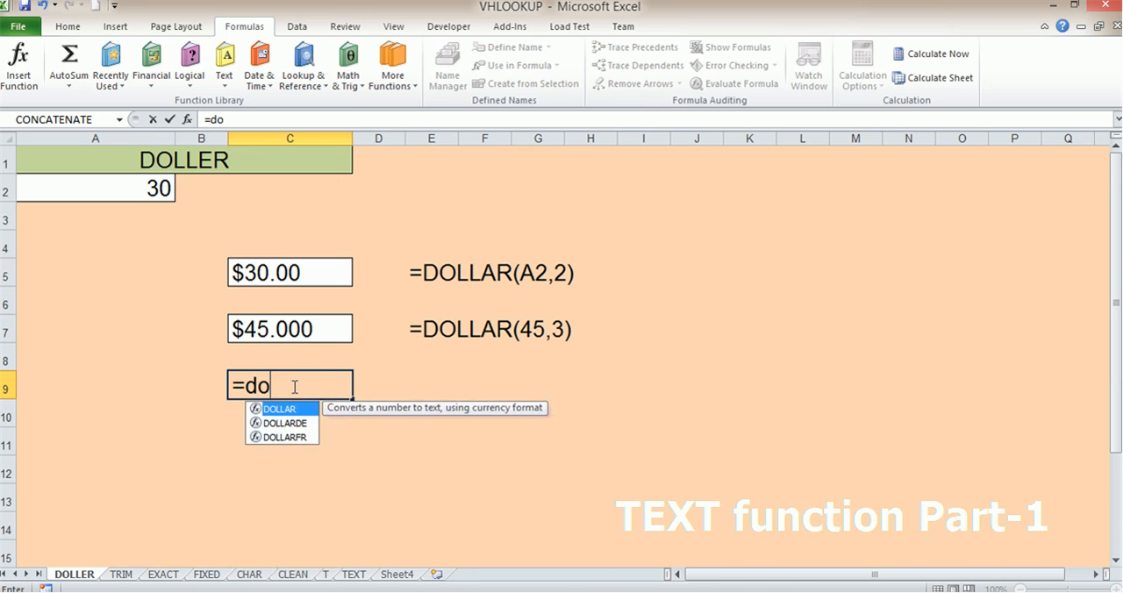
{"action": "double_click", "coordinate": [289, 410]}
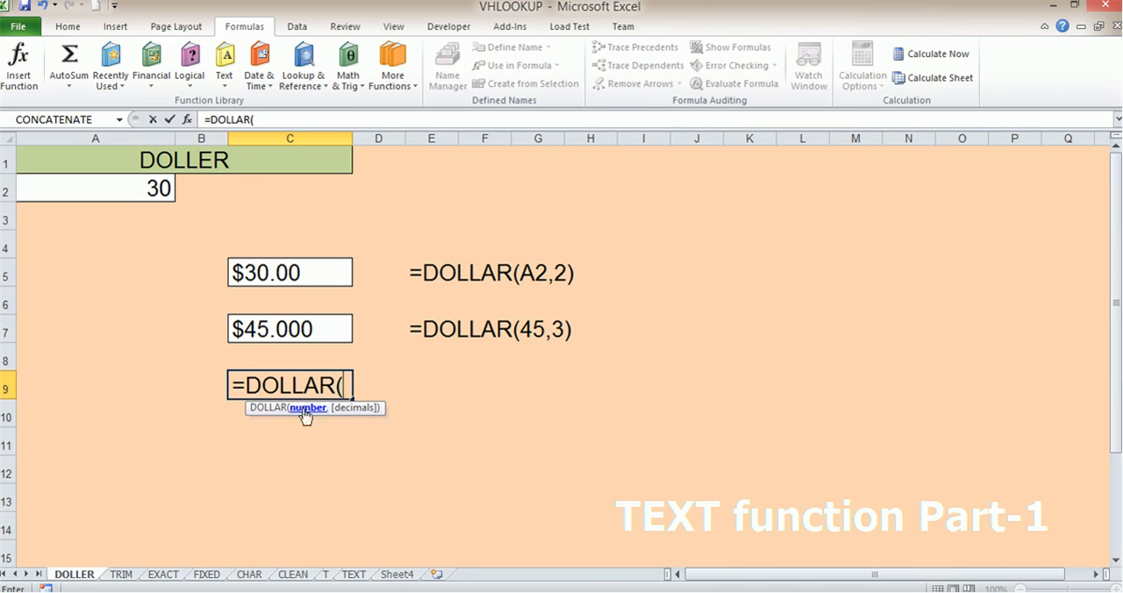
{"action": "left_click", "coordinate": [156, 187]}
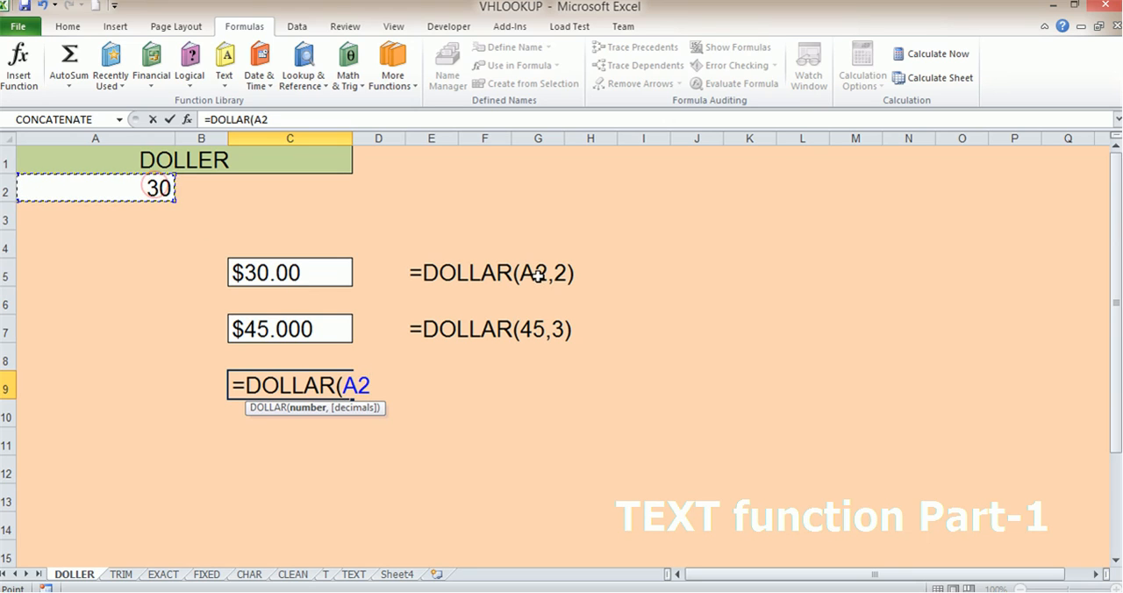
{"action": "type", "text": ","}
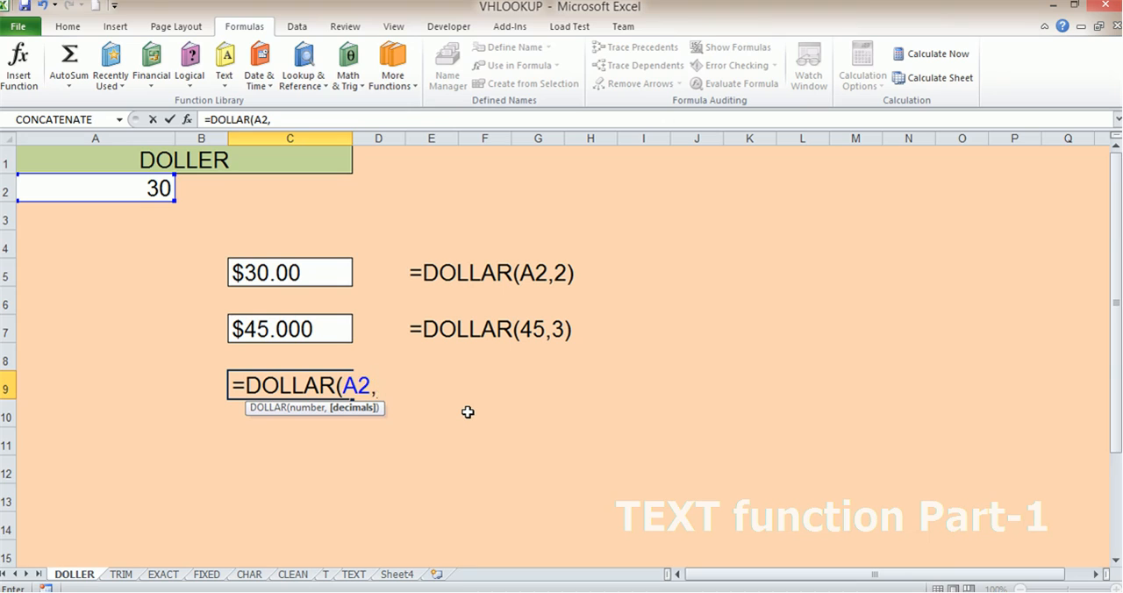
{"action": "type", "text": "2"}
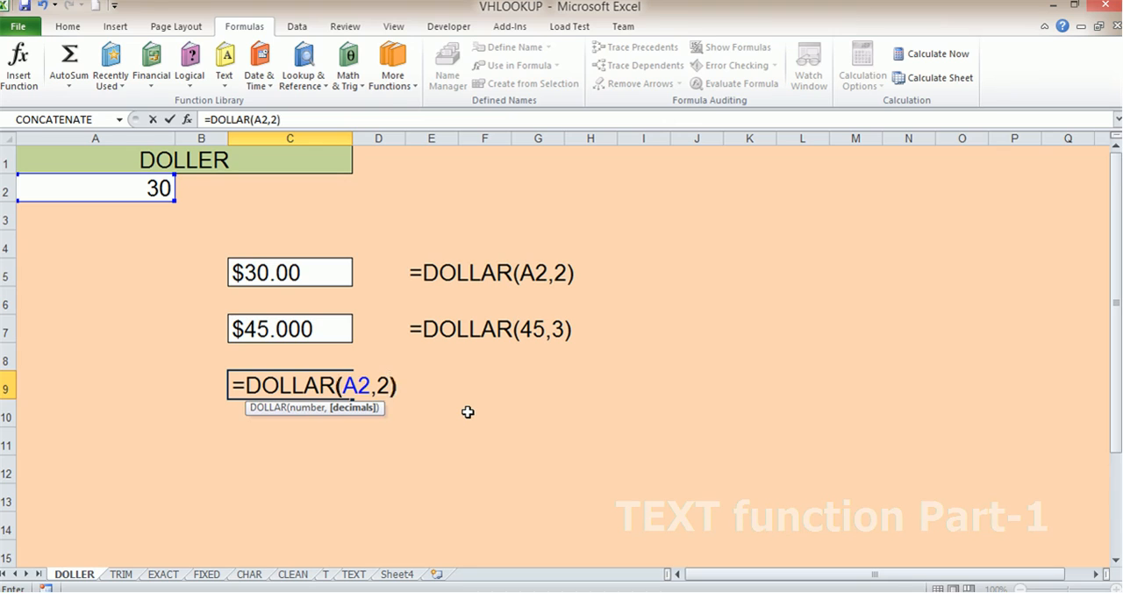
{"action": "key", "text": "Return"}
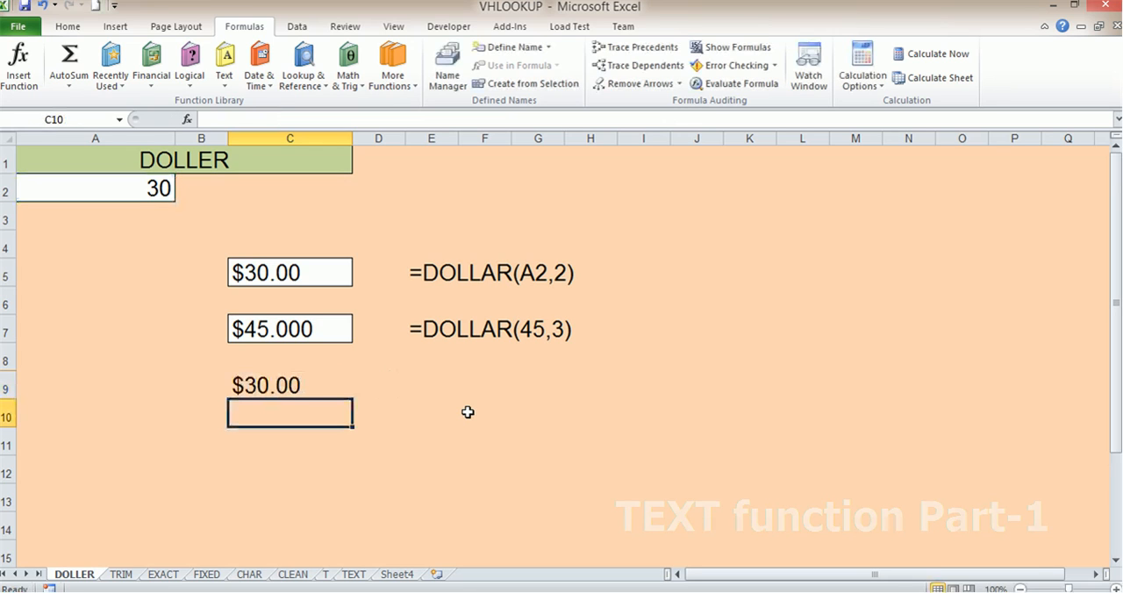
- Change the decimals argument of the DOLLAR formula in C9 to 20 and inspect the result
{"action": "left_click", "coordinate": [272, 384]}
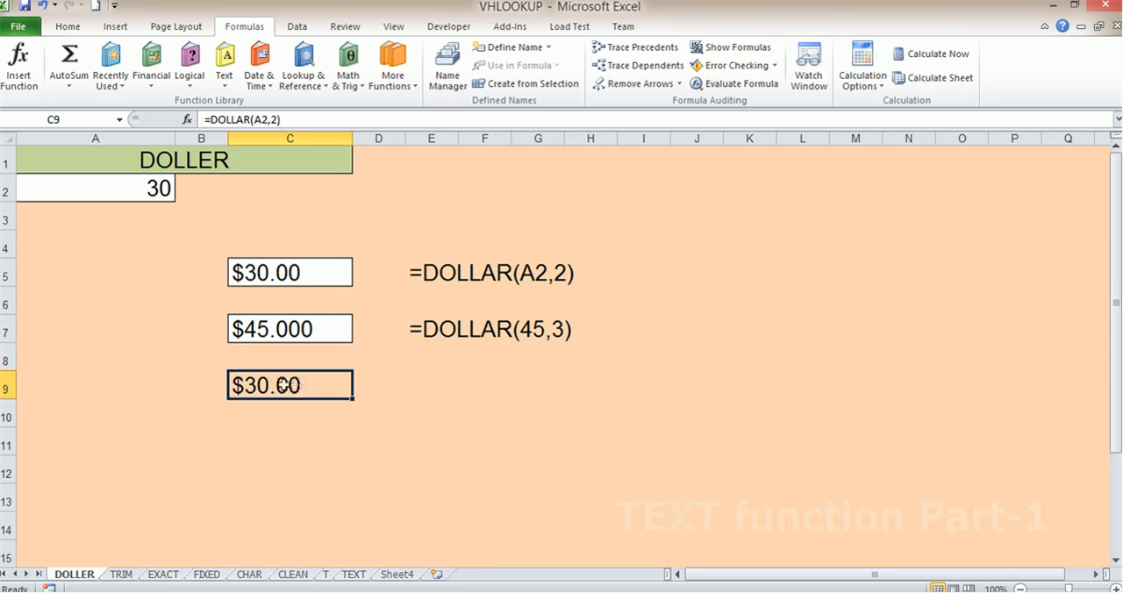
{"action": "double_click", "coordinate": [296, 387]}
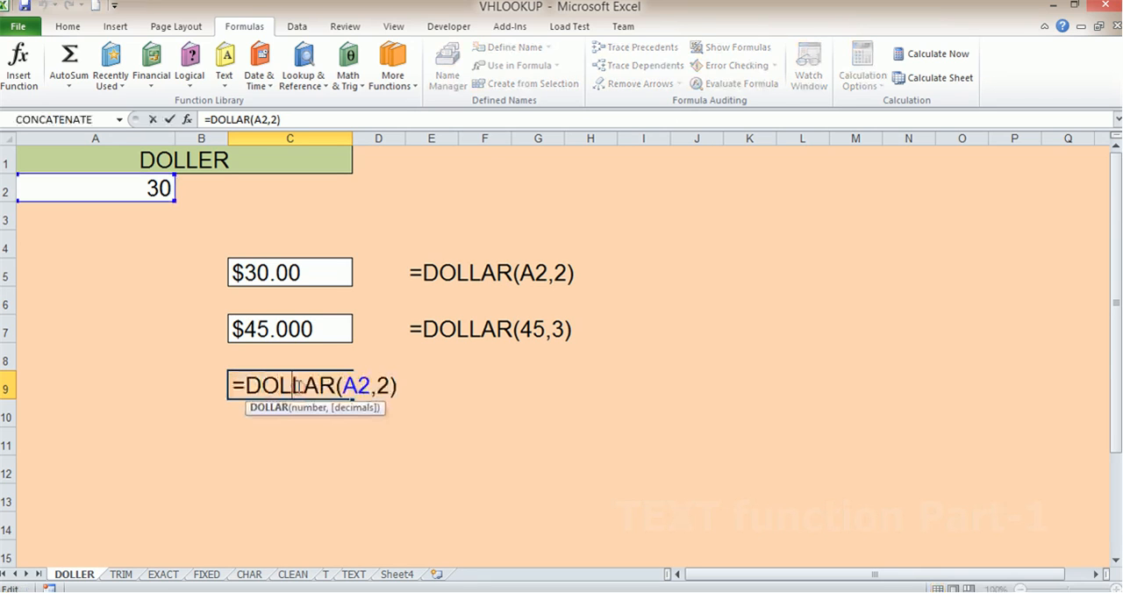
{"action": "double_click", "coordinate": [385, 384]}
{"action": "type", "text": "20"}
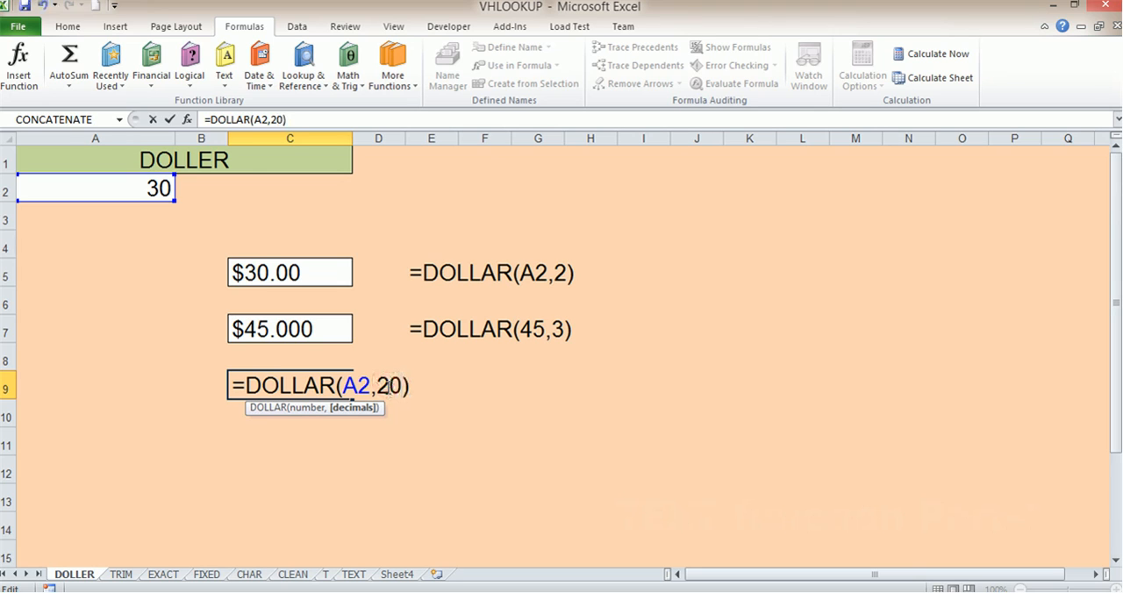
{"action": "key", "text": "Return"}
{"action": "left_click_drag", "start_coordinate": [284, 382], "coordinate": [519, 387]}
{"action": "left_click", "coordinate": [283, 393]}
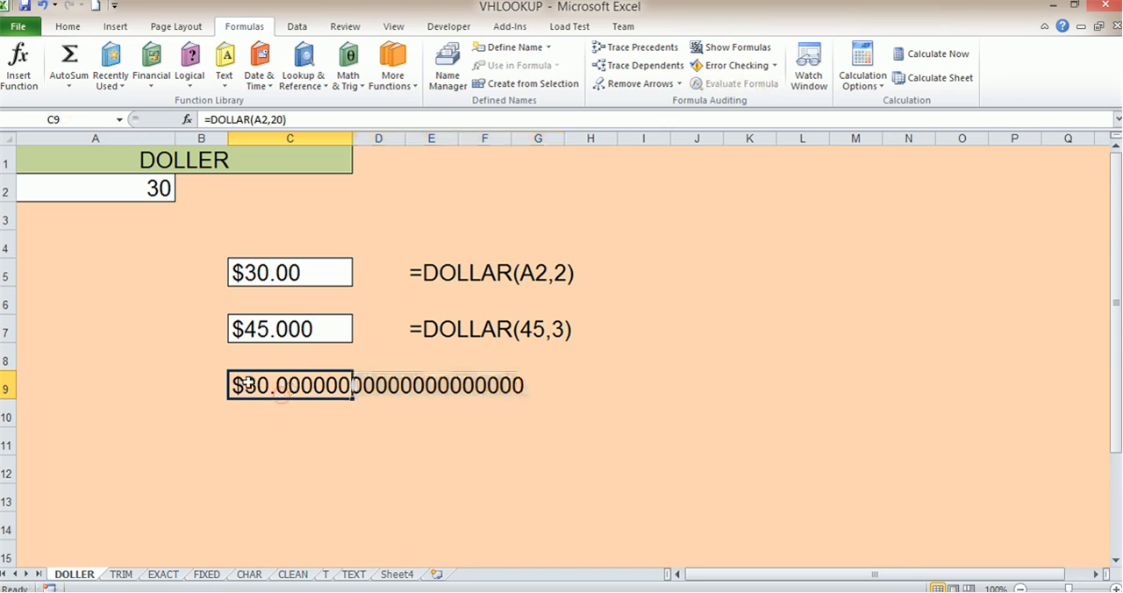
- Set the decimals argument of the DOLLAR formula in C9 back to 2
{"action": "left_click", "coordinate": [275, 120]}
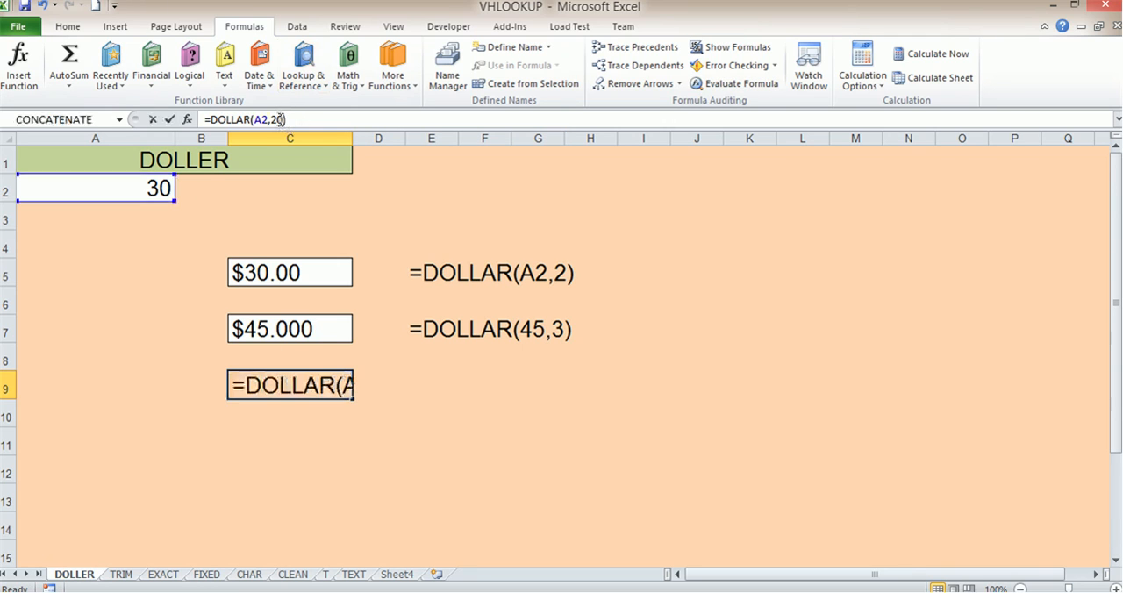
{"action": "key", "text": "Delete"}
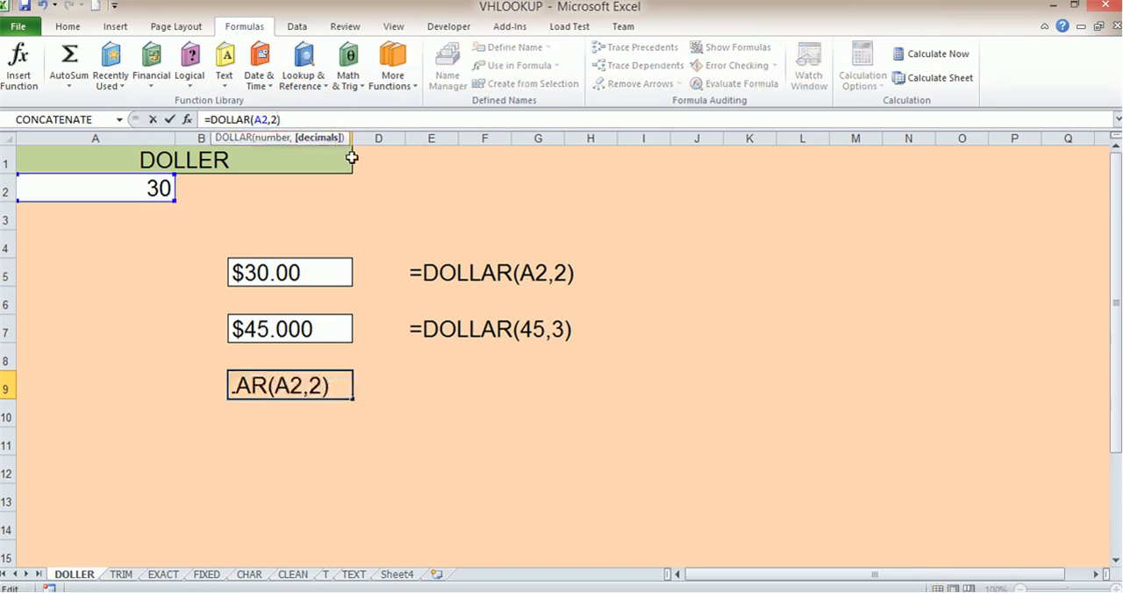
{"action": "key", "text": "Return"}
{"action": "left_click", "coordinate": [286, 396]}
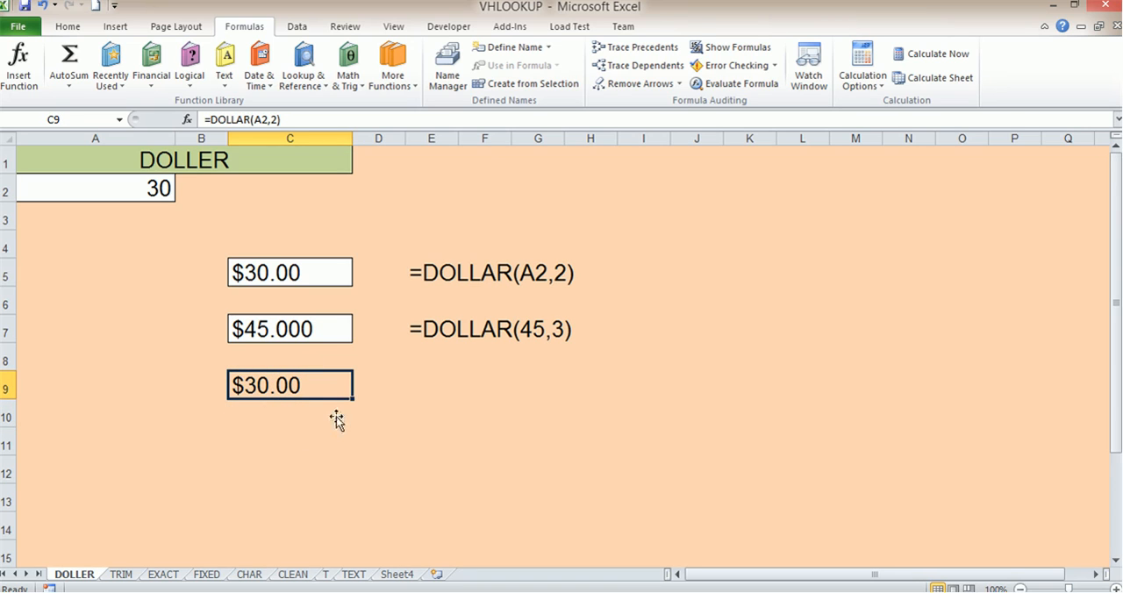
{"action": "left_click", "coordinate": [191, 170]}
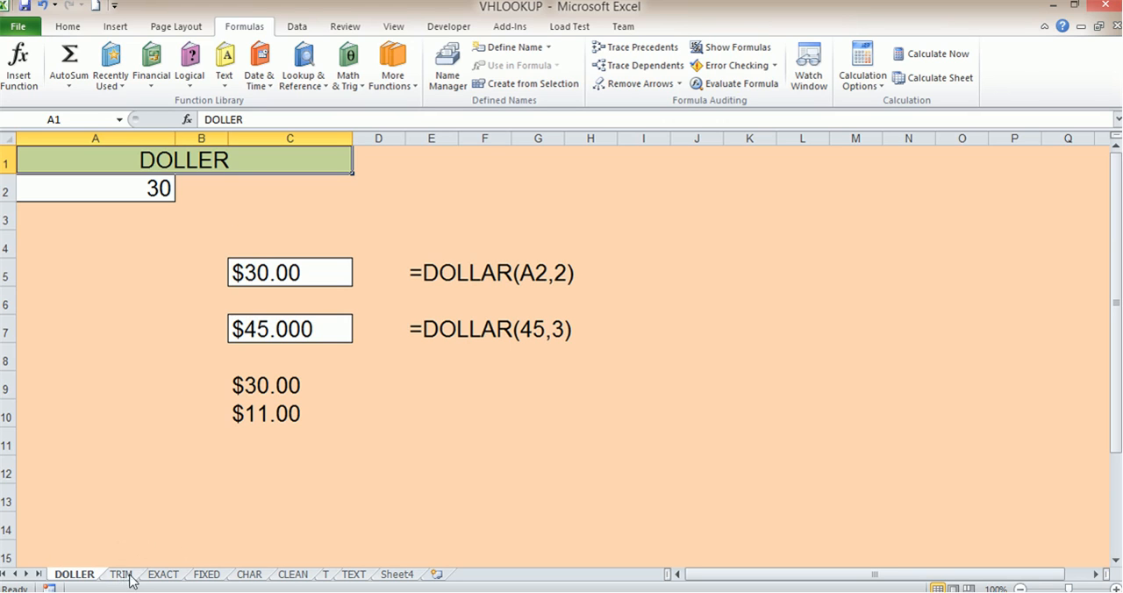
{"action": "left_click", "coordinate": [225, 79]}
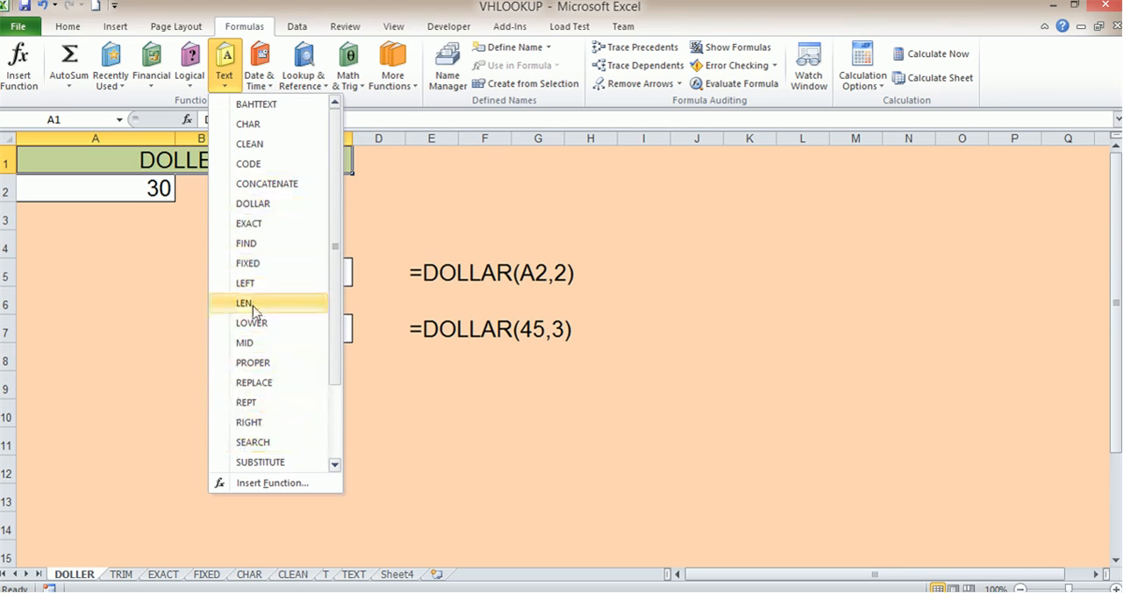
{"action": "left_click", "coordinate": [381, 422]}
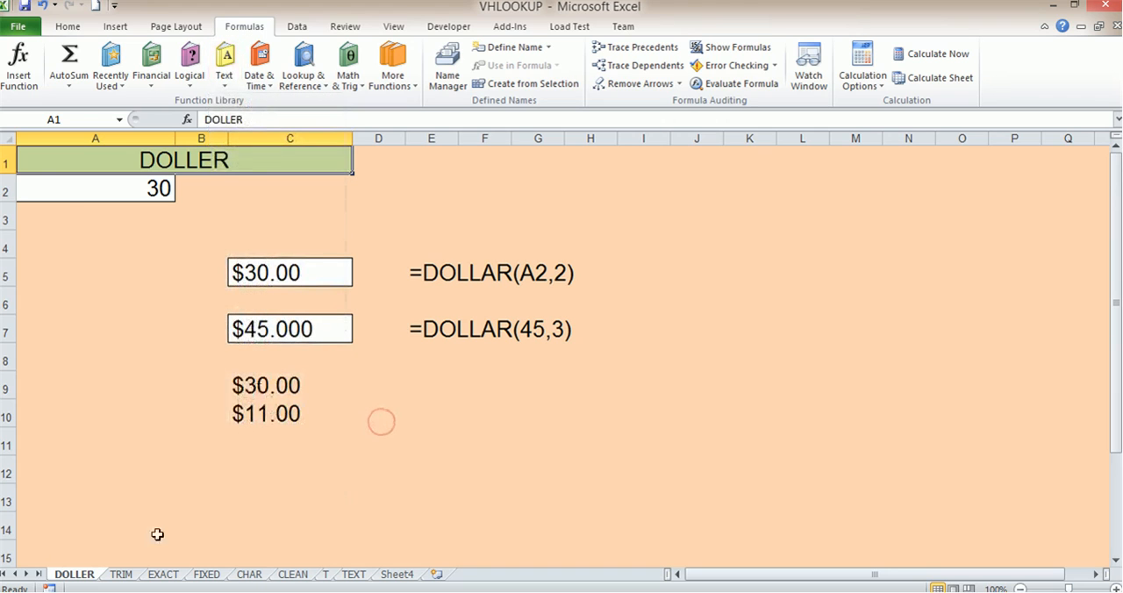
- Switch to the TRIM sheet and widen column B so the full text in A2 fits
{"action": "left_click", "coordinate": [121, 574]}
{"action": "left_click", "coordinate": [124, 322]}
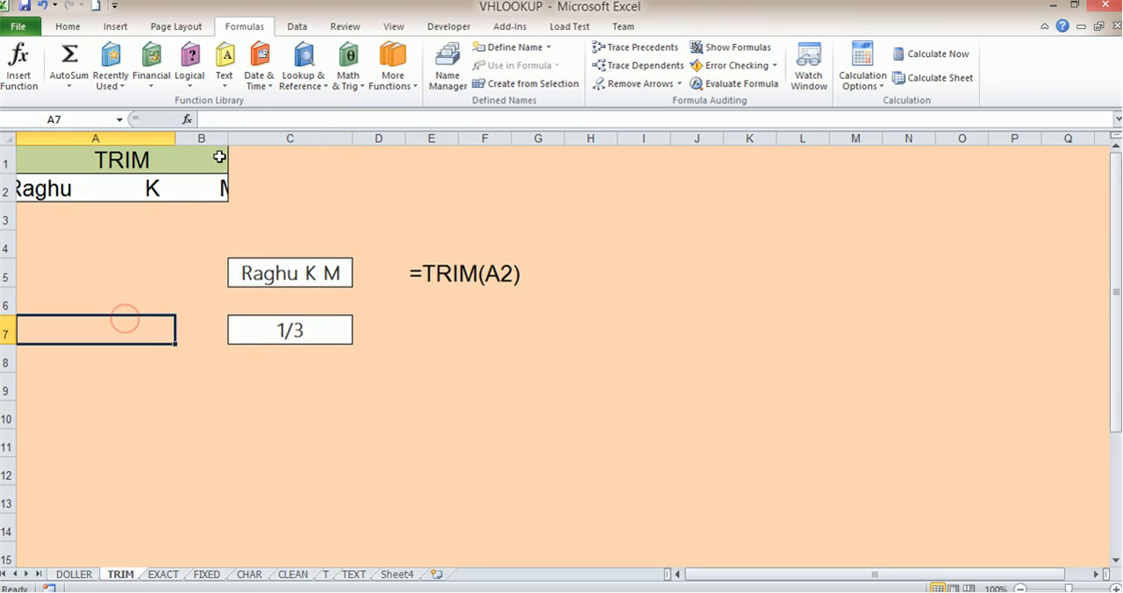
{"action": "left_click_drag", "start_coordinate": [226, 139], "coordinate": [298, 139]}
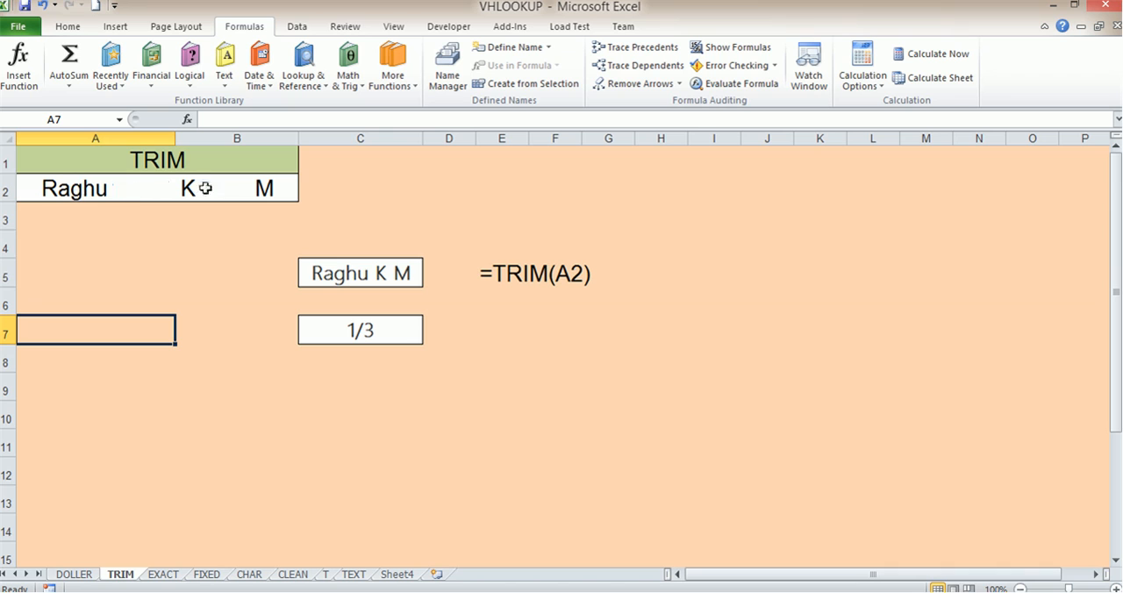
- Add extra spaces between the parts of the name in merged cell A2
{"action": "left_click", "coordinate": [137, 186]}
{"action": "double_click", "coordinate": [158, 187]}
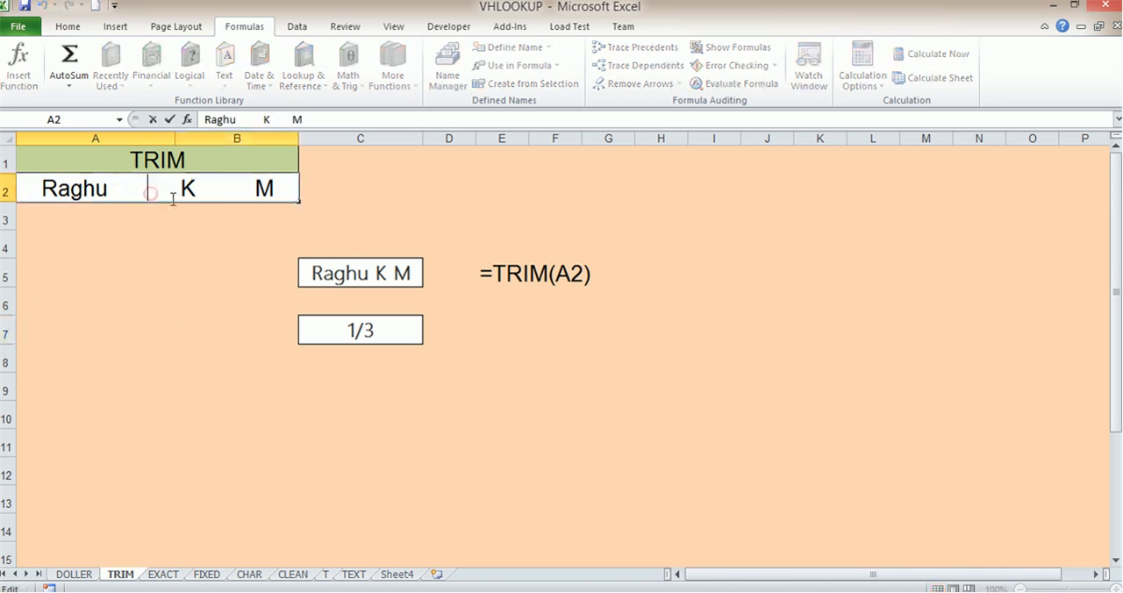
{"action": "left_click", "coordinate": [240, 192]}
{"action": "left_click", "coordinate": [195, 271]}
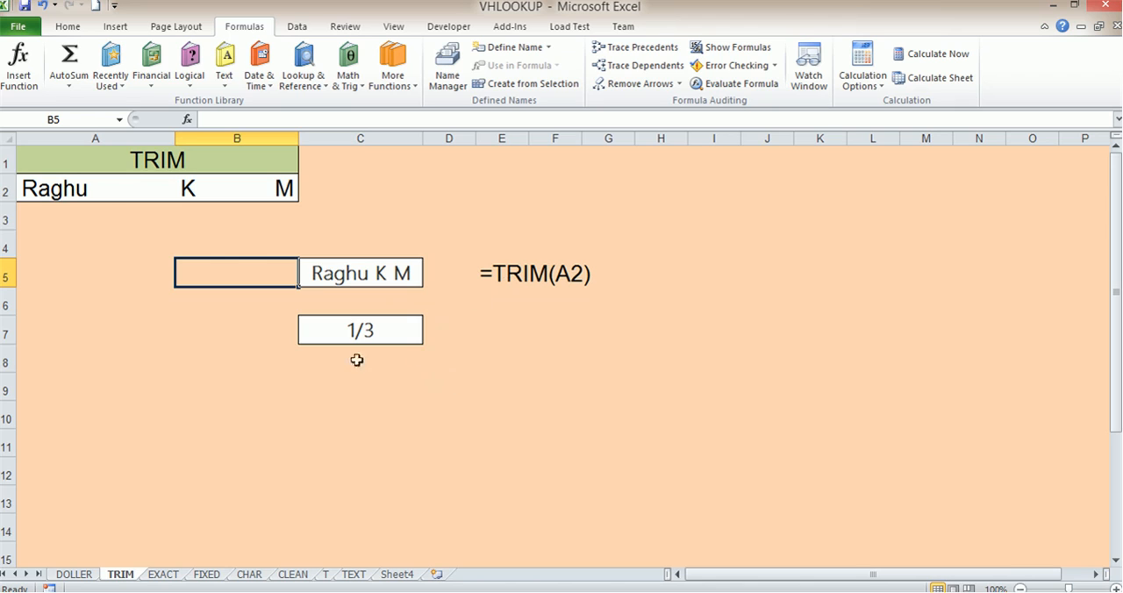
- Enter the formula =TRIM(A2) in cell C9 to strip the extra spaces from the name
{"action": "left_click", "coordinate": [108, 193]}
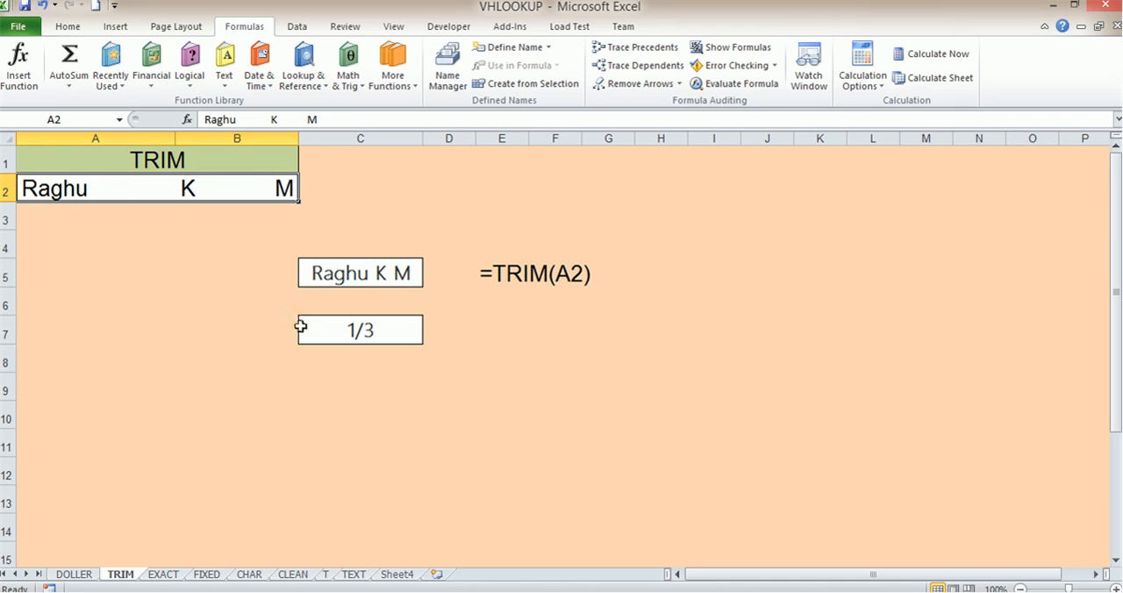
{"action": "left_click", "coordinate": [135, 392]}
{"action": "left_click", "coordinate": [304, 389]}
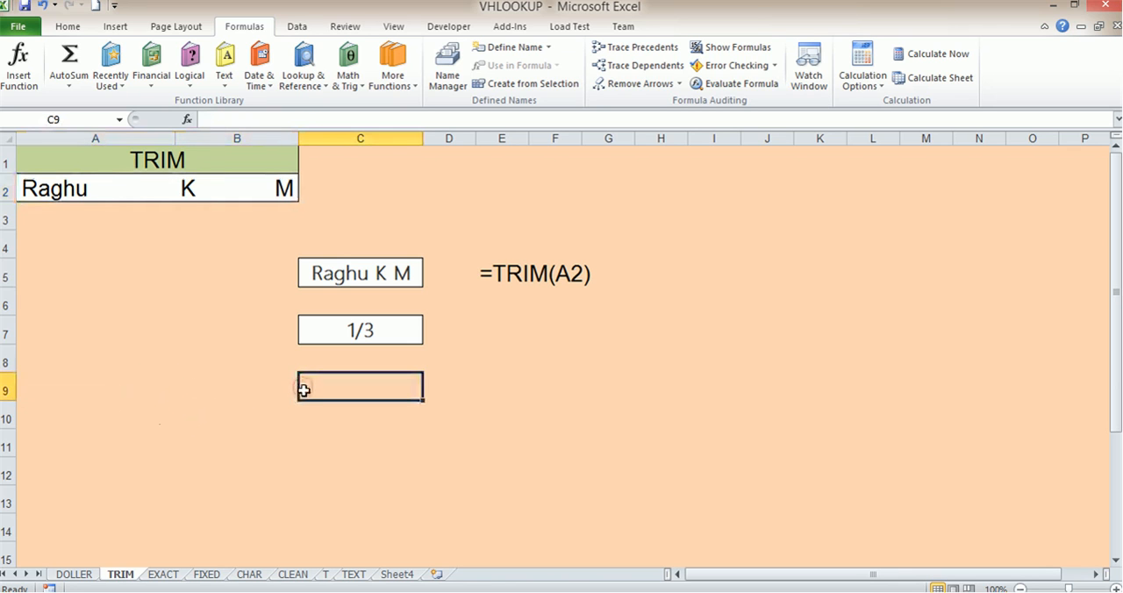
{"action": "type", "text": "=tri"}
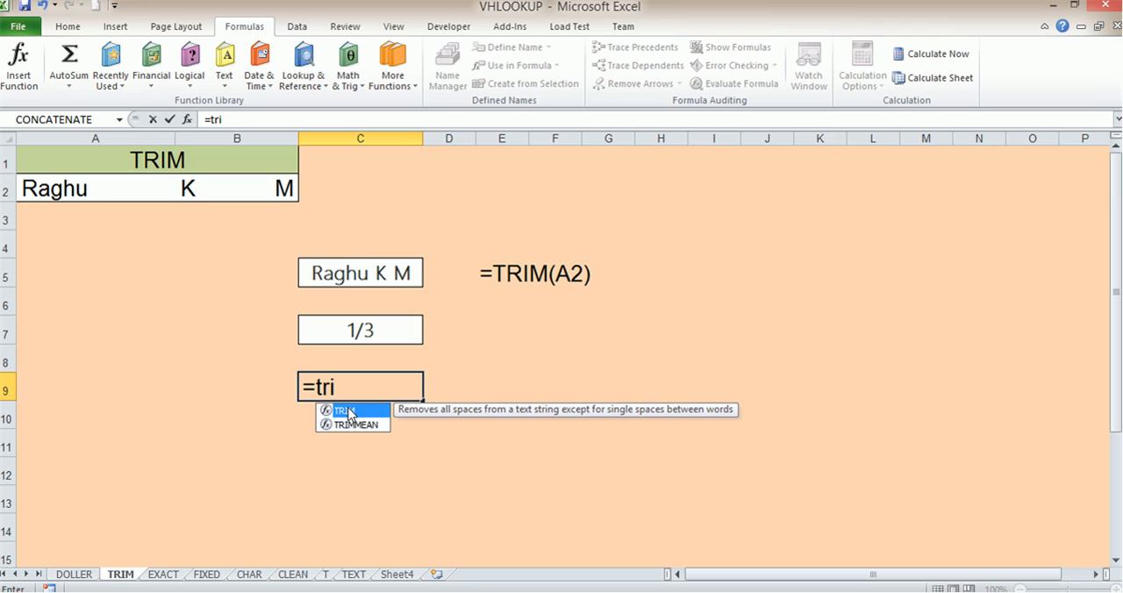
{"action": "double_click", "coordinate": [348, 413]}
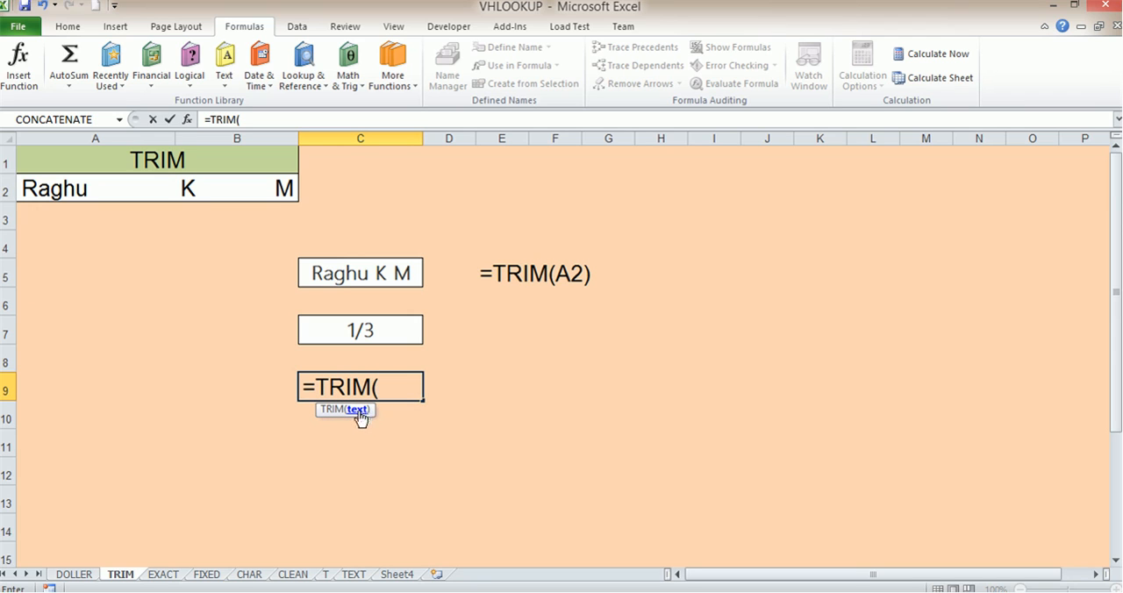
{"action": "left_click", "coordinate": [66, 189]}
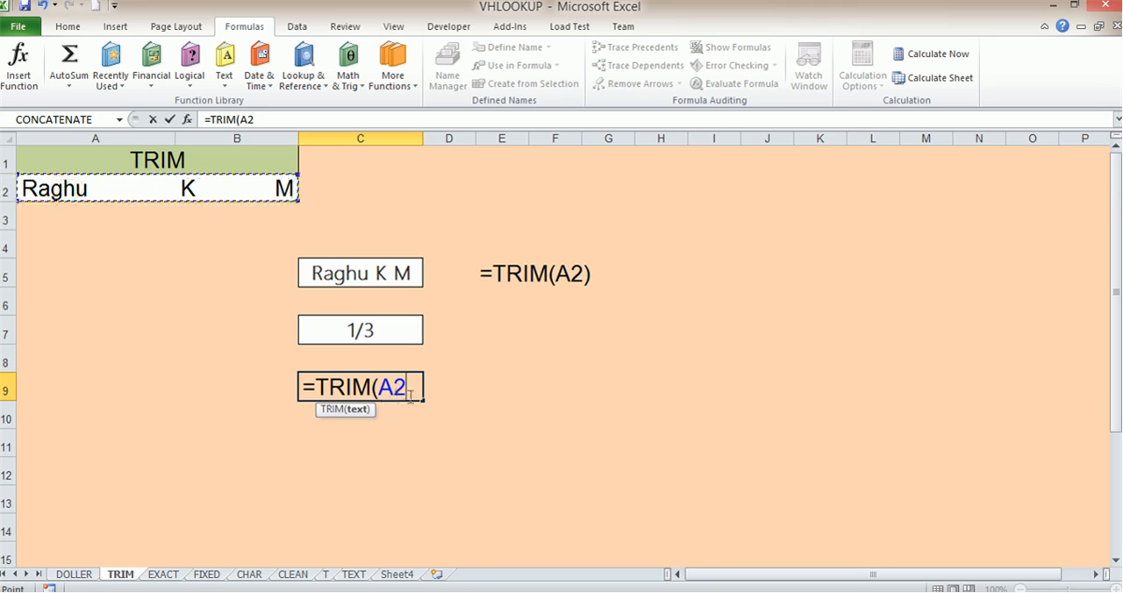
{"action": "type", "text": ")"}
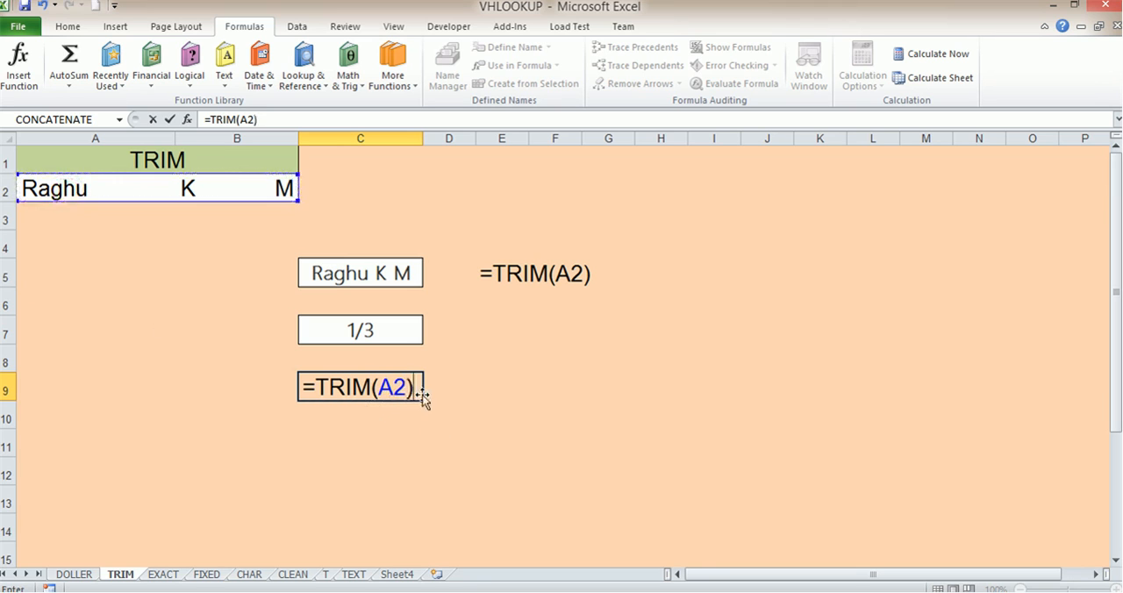
{"action": "key", "text": "Return"}
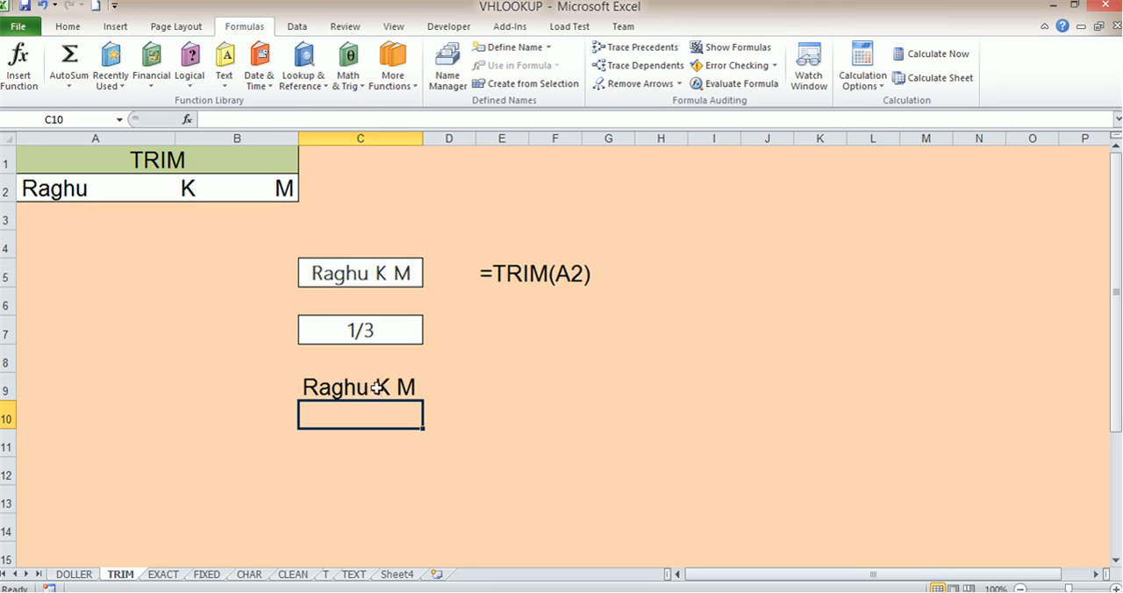
- Remove all the spaces between the parts of the name in merged cell A2
{"action": "left_click", "coordinate": [135, 192]}
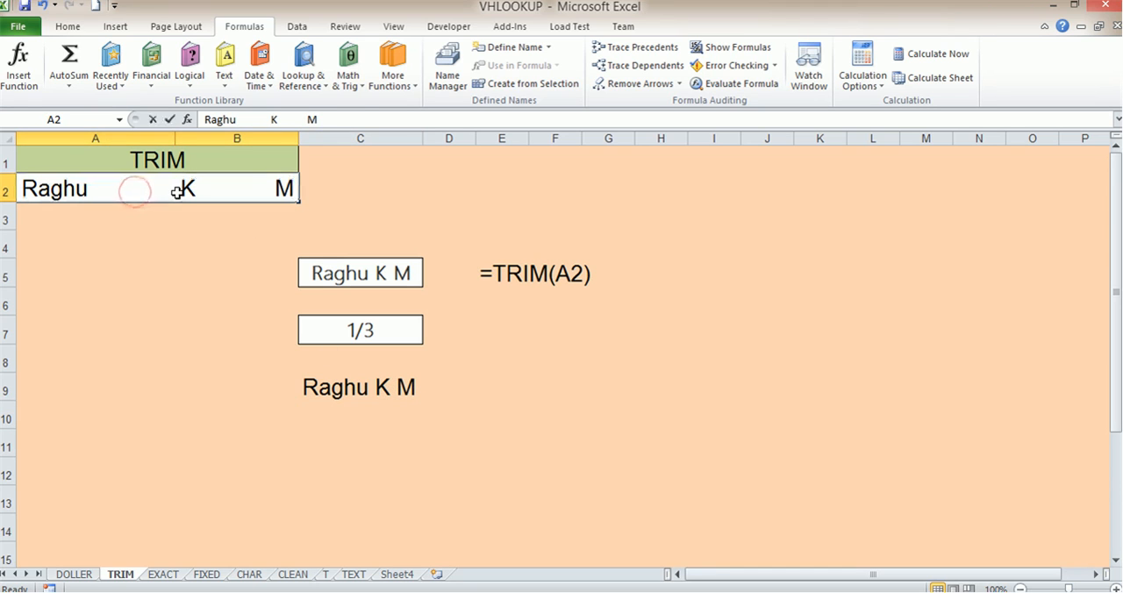
{"action": "double_click", "coordinate": [173, 190]}
{"action": "left_click_drag", "start_coordinate": [176, 189], "coordinate": [112, 195]}
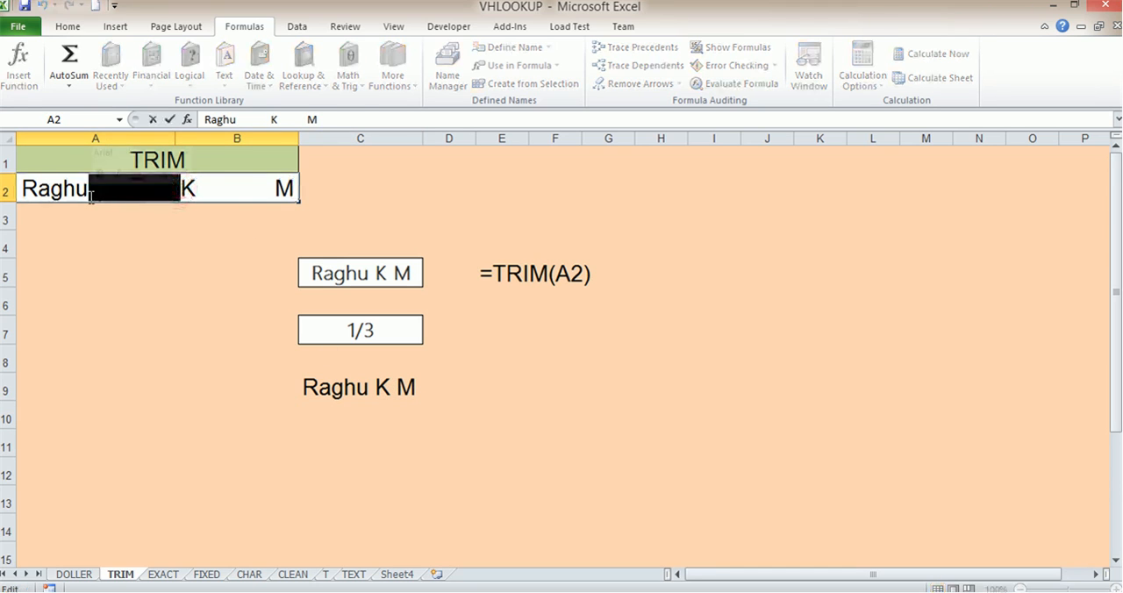
{"action": "key", "text": "BackSpace"}
{"action": "left_click", "coordinate": [167, 192]}
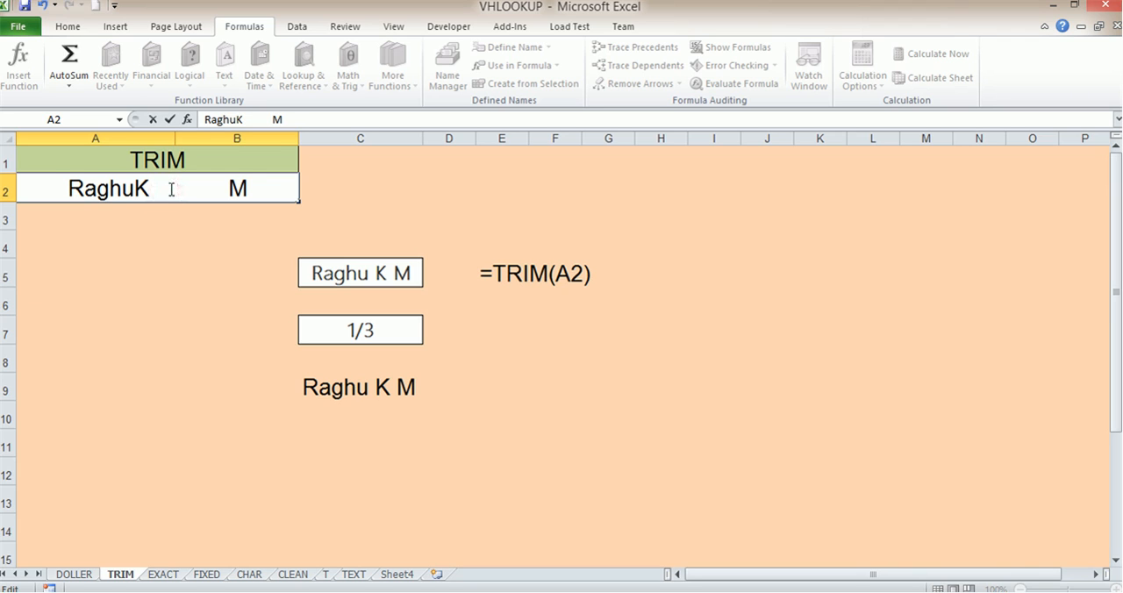
{"action": "key", "text": "BackSpace"}
{"action": "key", "text": "BackSpace"}
{"action": "key", "text": "Delete"}
{"action": "key", "text": "Delete"}
{"action": "key", "text": "Delete"}
{"action": "key", "text": "Delete"}
{"action": "key", "text": "Delete"}
{"action": "key", "text": "Delete"}
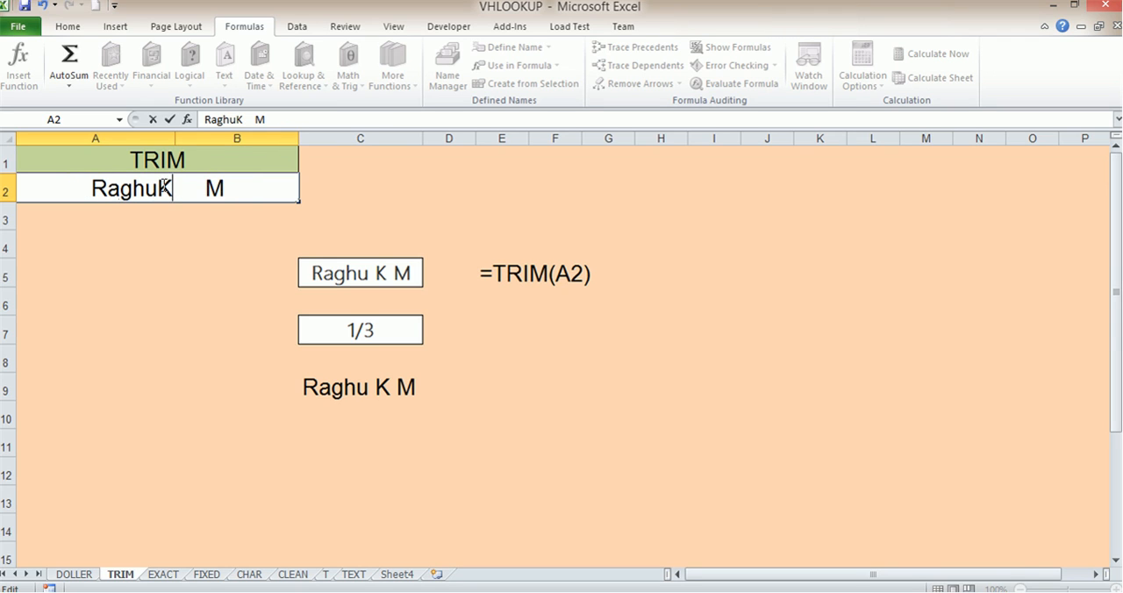
{"action": "left_click", "coordinate": [187, 239]}
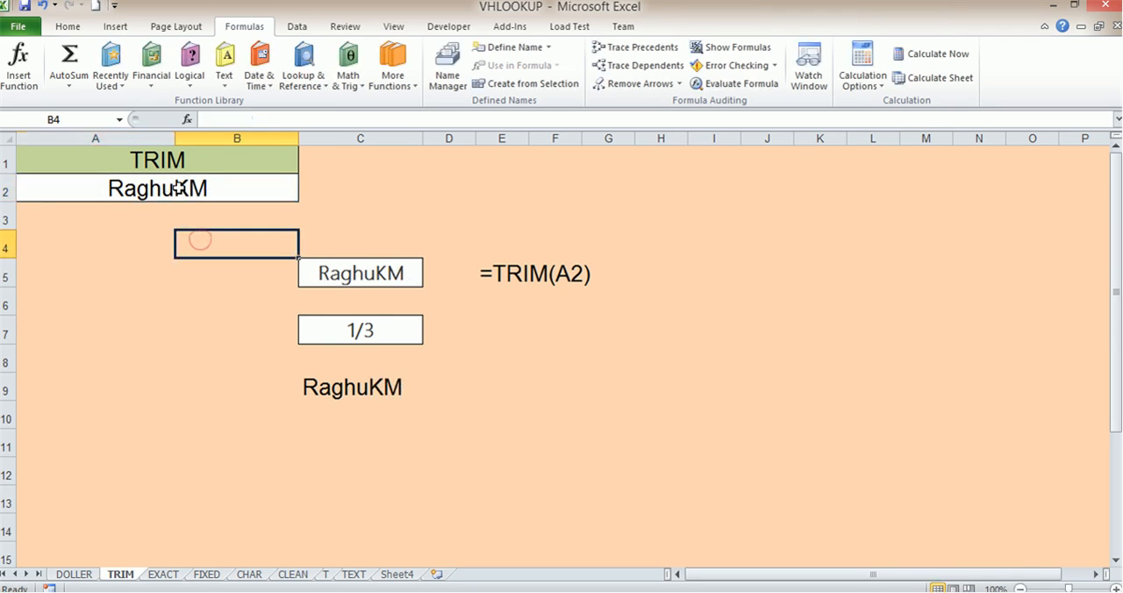
- Compare A2 with the TRIM result in C9 and insert several spaces between the first name and both initials in A2
{"action": "left_click", "coordinate": [318, 386]}
{"action": "left_click", "coordinate": [188, 185]}
{"action": "left_click", "coordinate": [380, 387]}
{"action": "double_click", "coordinate": [176, 187]}
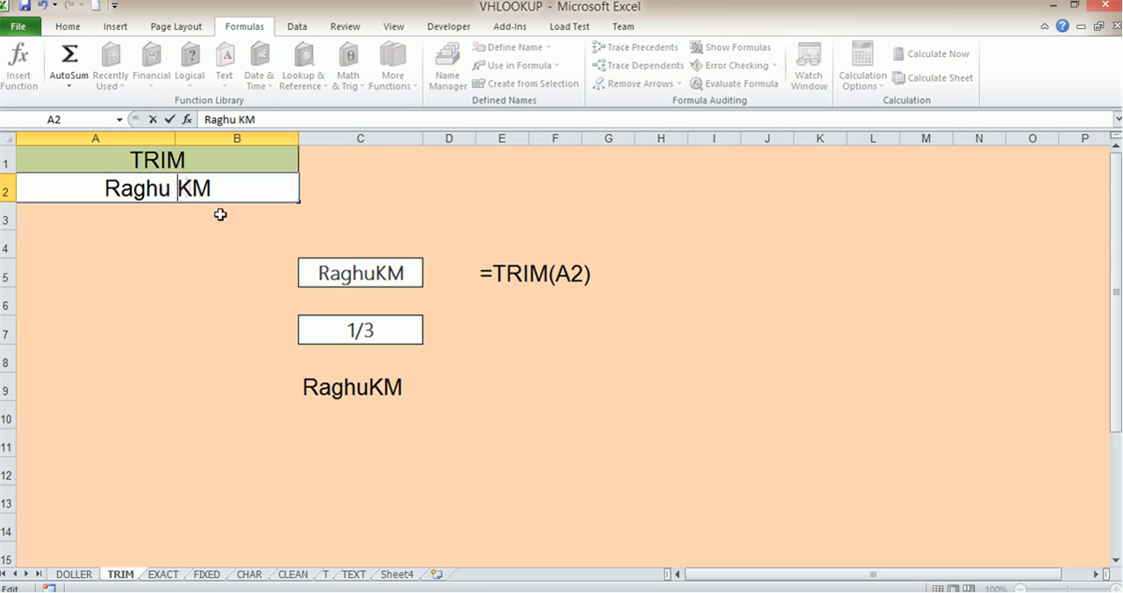
{"action": "left_click", "coordinate": [208, 193]}
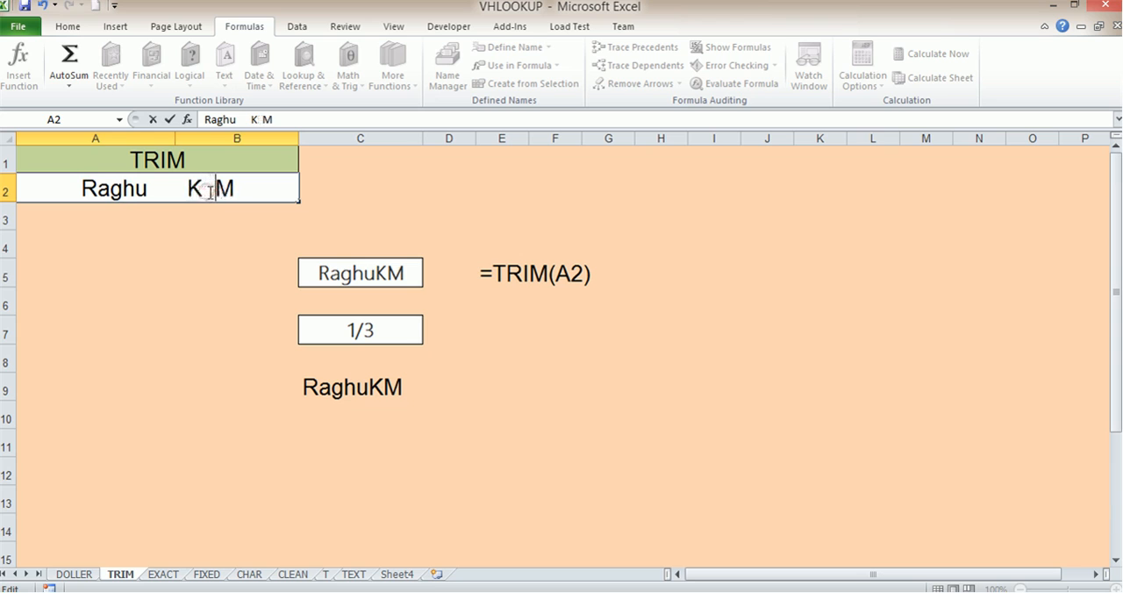
{"action": "left_click", "coordinate": [245, 281]}
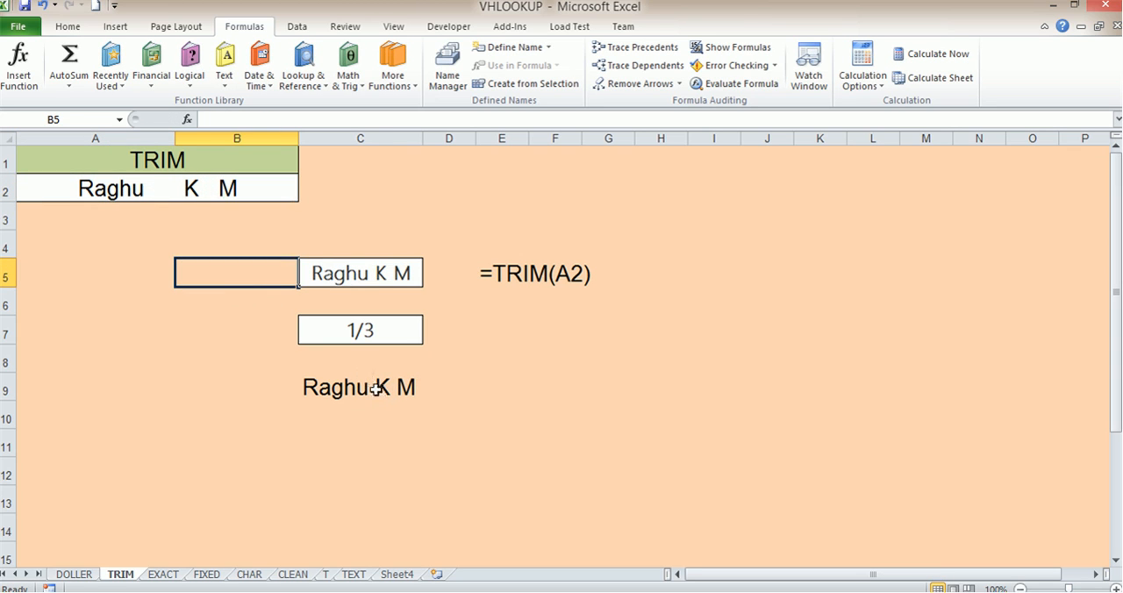
- Delete the spaces between the first name and the first initial in A2
{"action": "left_click", "coordinate": [184, 192]}
{"action": "left_click_drag", "start_coordinate": [184, 193], "coordinate": [145, 193]}
{"action": "key", "text": "BackSpace"}
{"action": "left_click", "coordinate": [184, 300]}
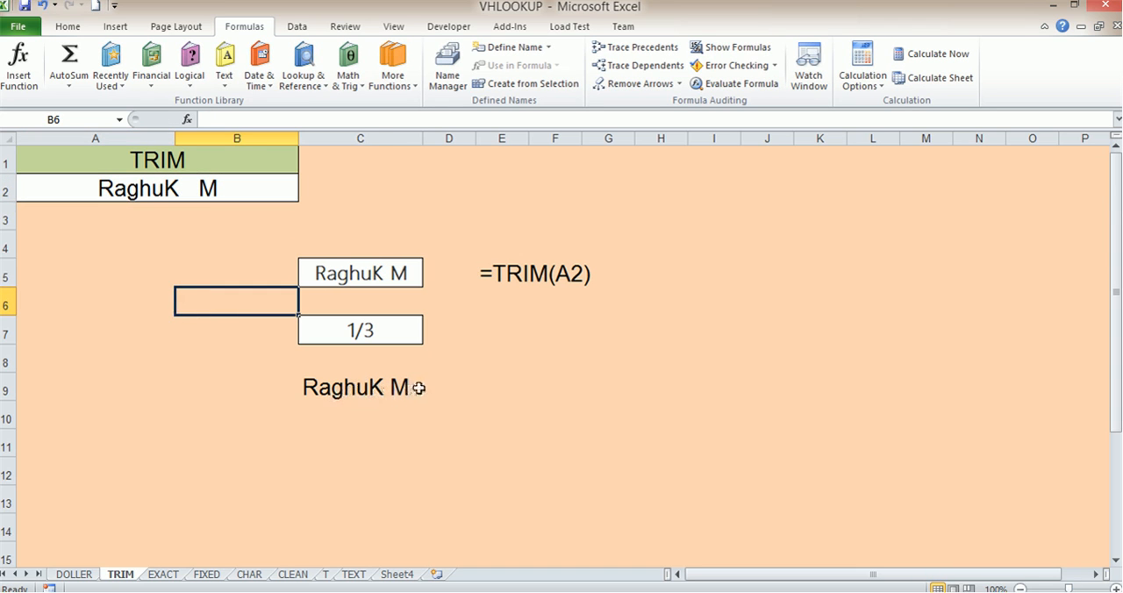
- Delete the remaining spaces between the two initials in A2
{"action": "double_click", "coordinate": [205, 189]}
{"action": "key", "text": "BackSpace"}
{"action": "key", "text": "BackSpace"}
{"action": "key", "text": "BackSpace"}
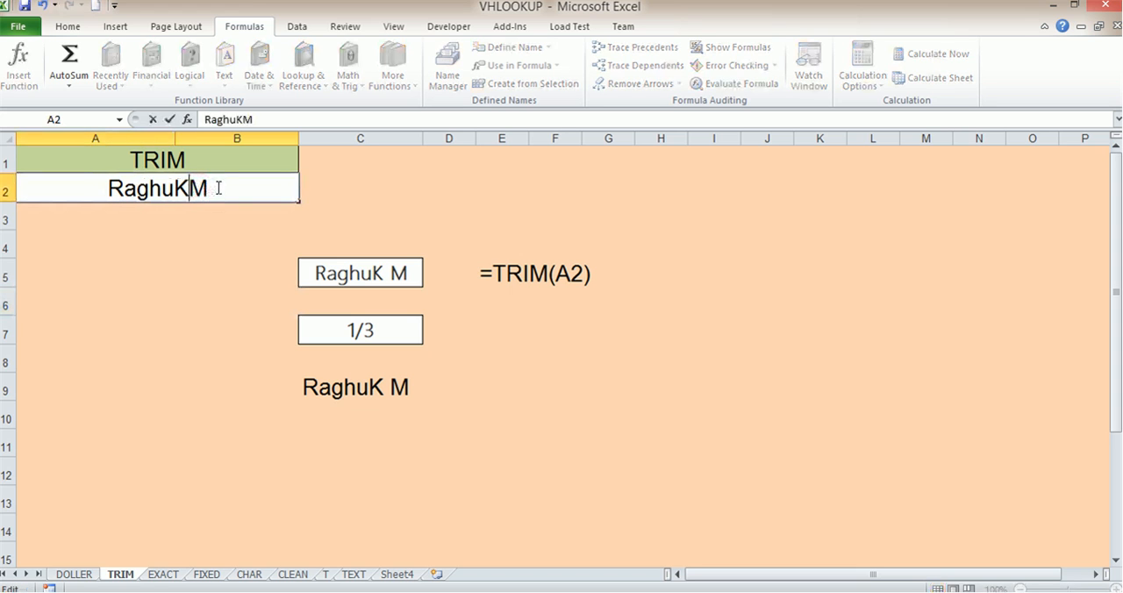
{"action": "left_click", "coordinate": [227, 248]}
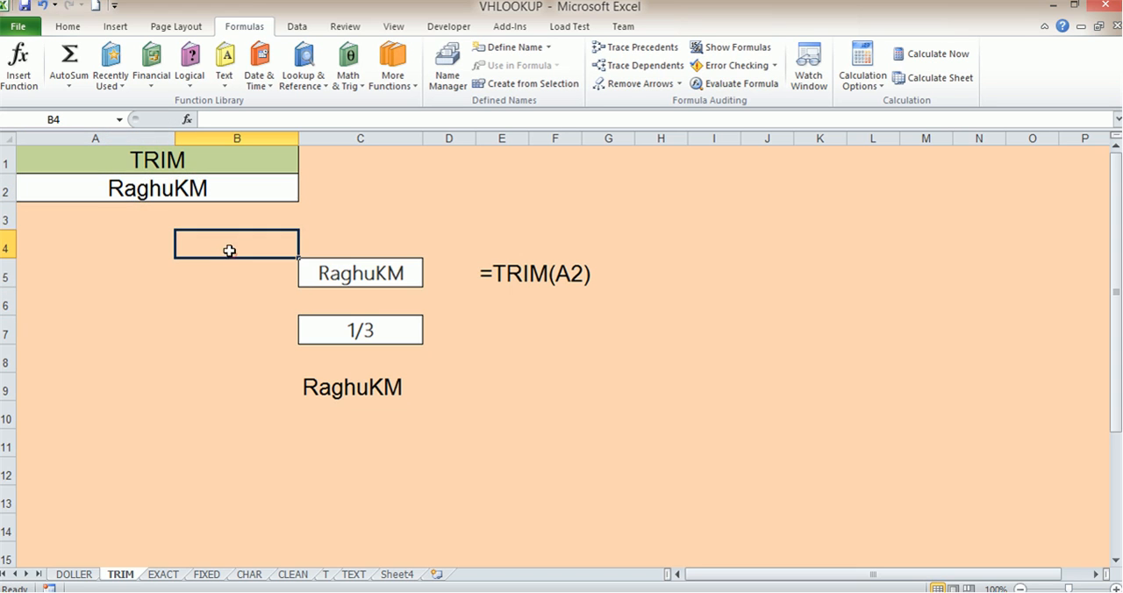
- Put multiple spaces back between all parts of the name in A2 and check the TRIM formula in C9
{"action": "double_click", "coordinate": [193, 190]}
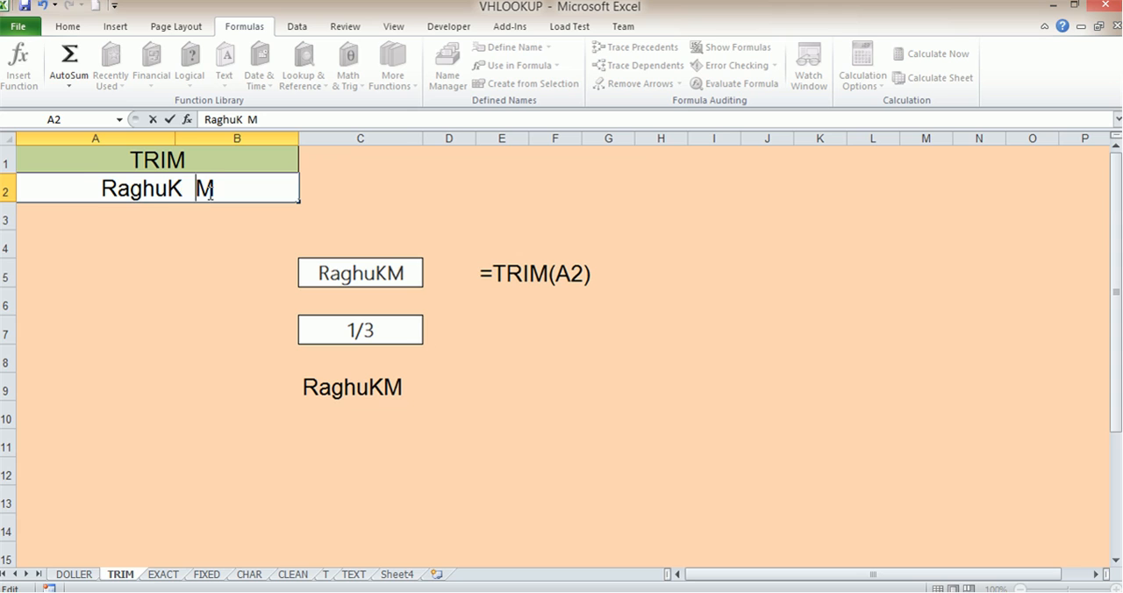
{"action": "left_click", "coordinate": [161, 189]}
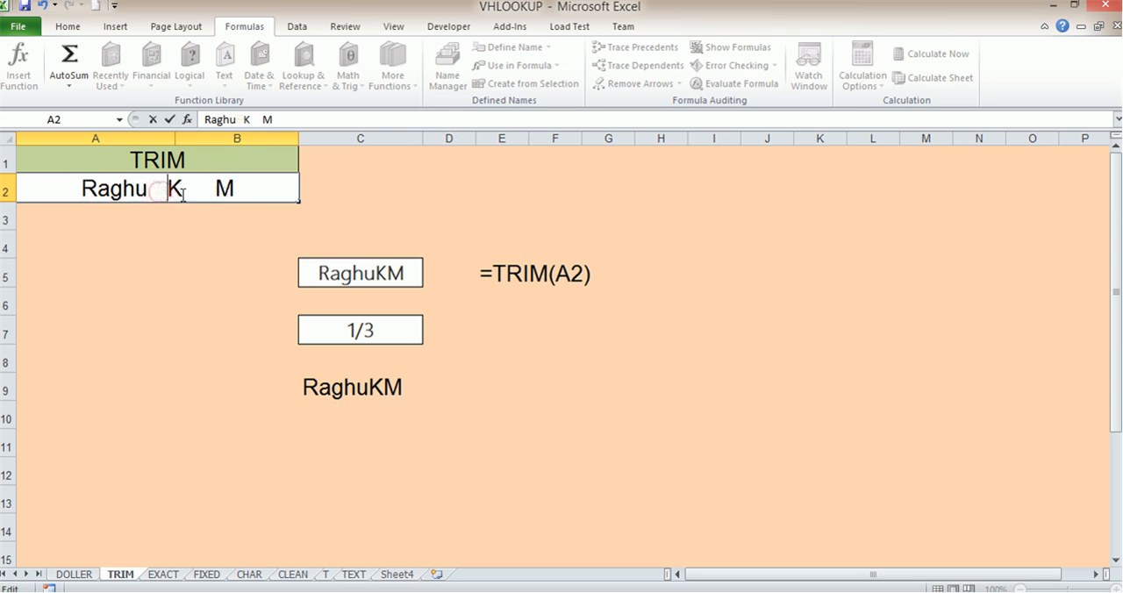
{"action": "left_click", "coordinate": [218, 271]}
{"action": "left_click", "coordinate": [380, 390]}
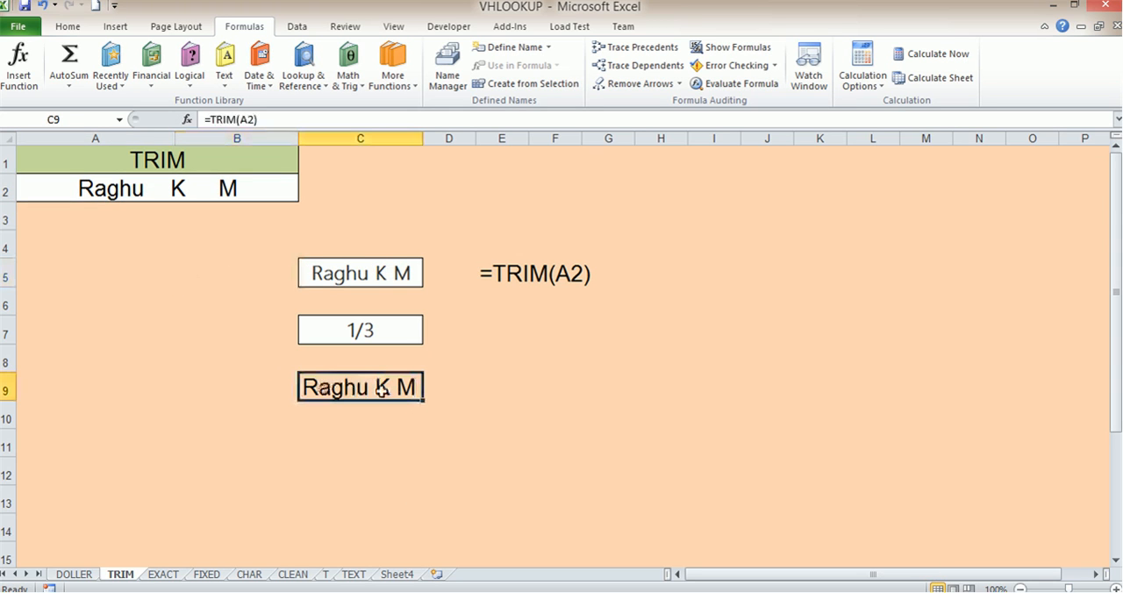
{"action": "left_click_drag", "start_coordinate": [504, 273], "coordinate": [556, 275]}
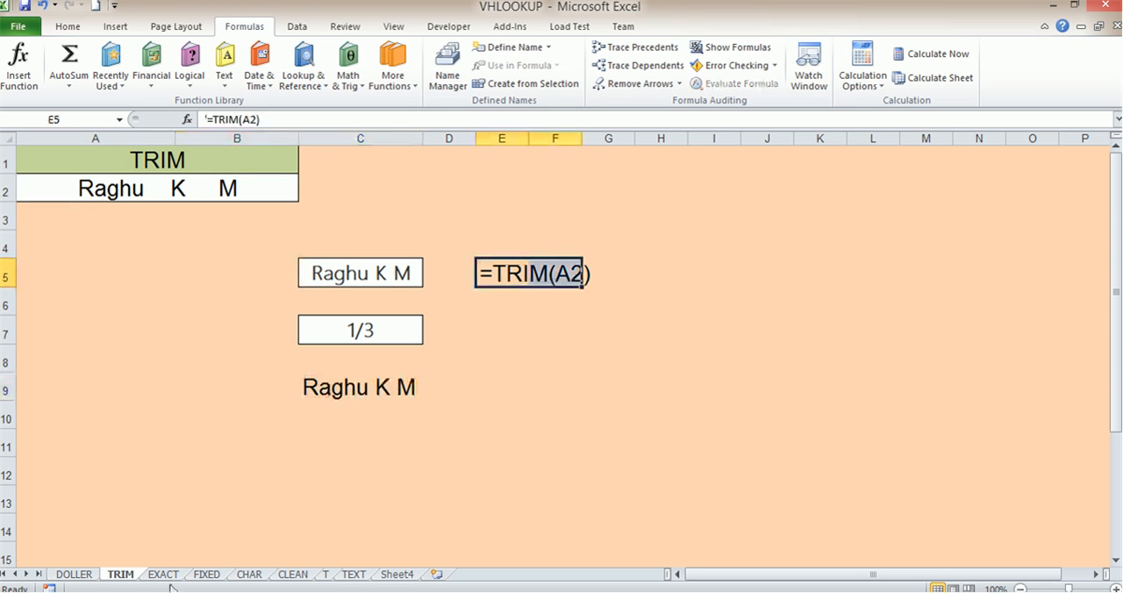
- Switch to the EXACT sheet, enter =EXACT(A2,B2) in C5 and check its result against the two compared cells
{"action": "left_click", "coordinate": [220, 83]}
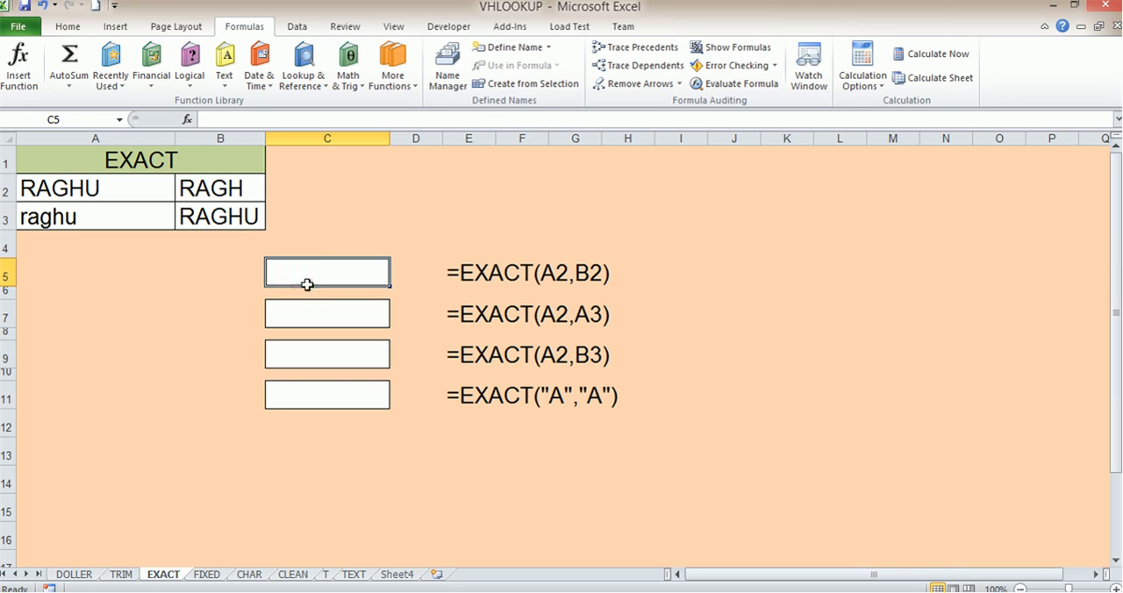
{"action": "type", "text": "="}
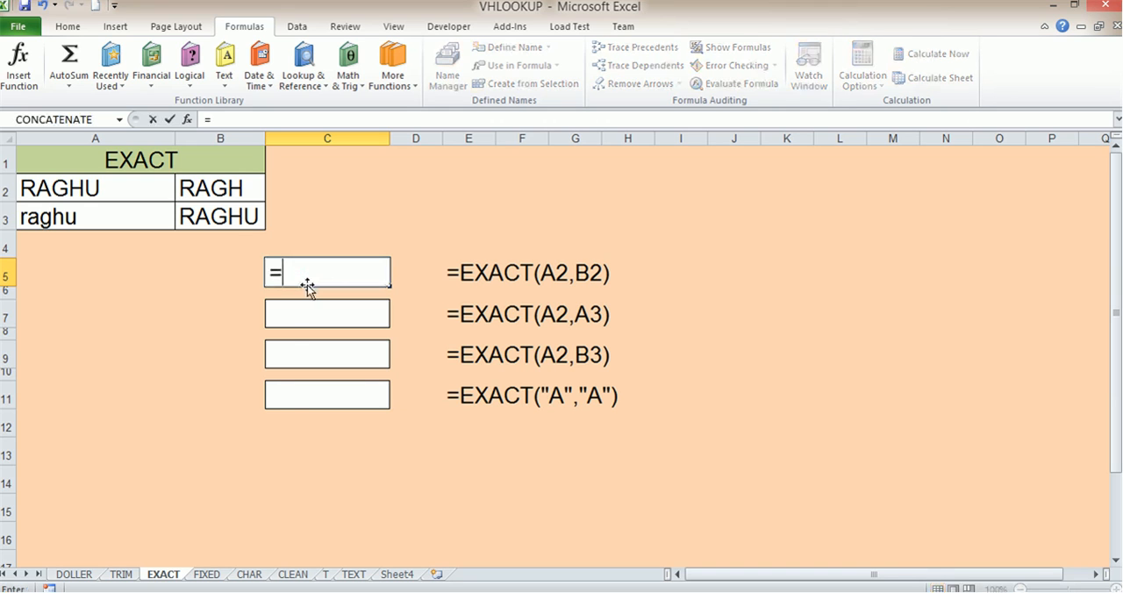
{"action": "type", "text": "ex"}
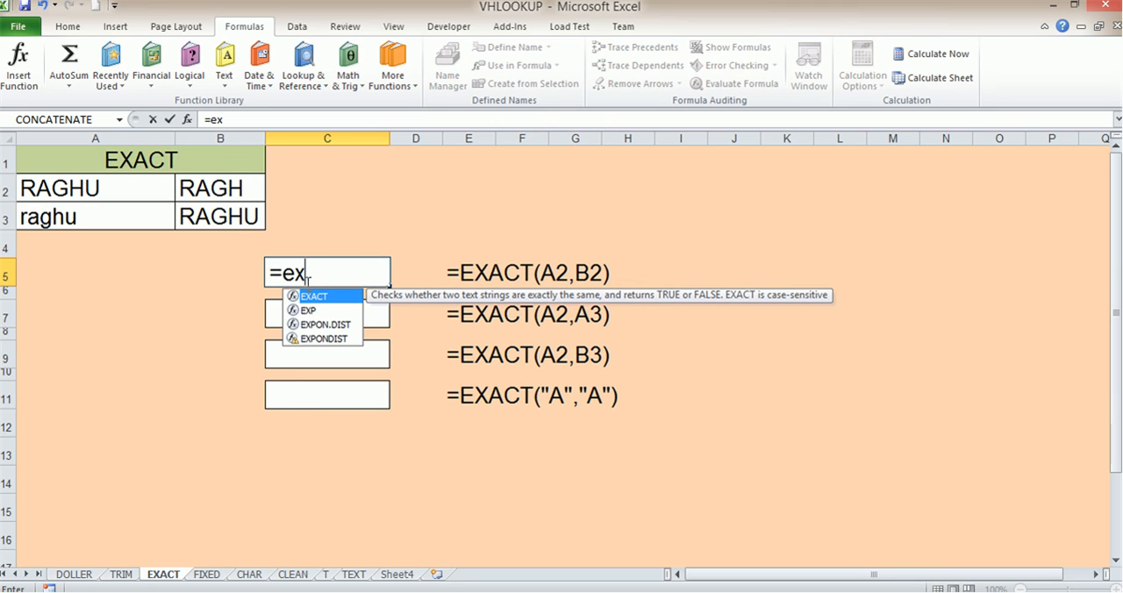
{"action": "double_click", "coordinate": [316, 297]}
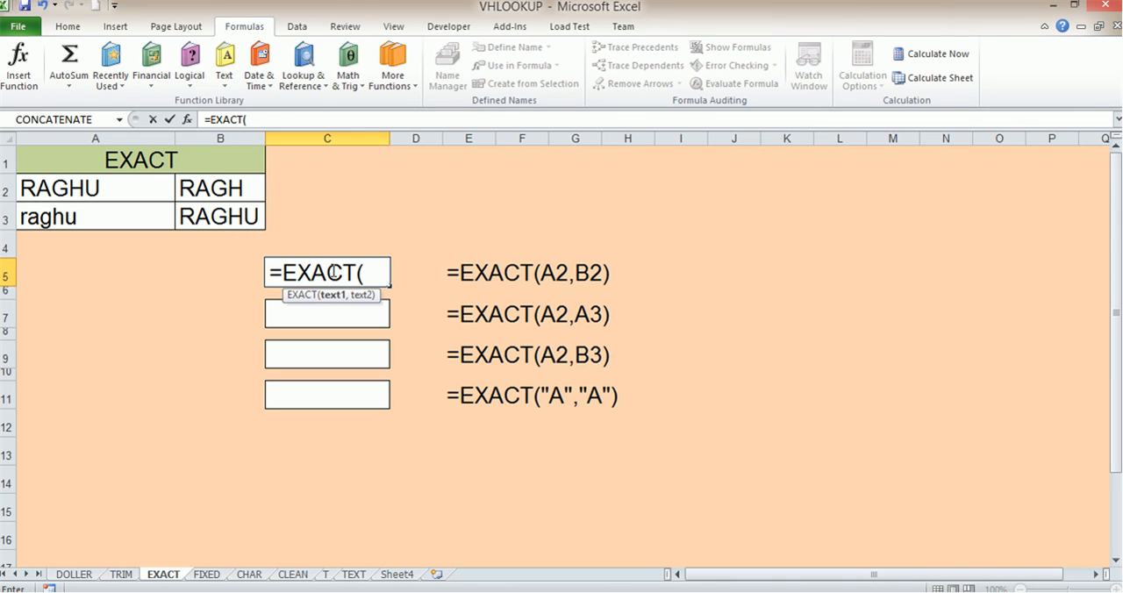
{"action": "left_click", "coordinate": [92, 188]}
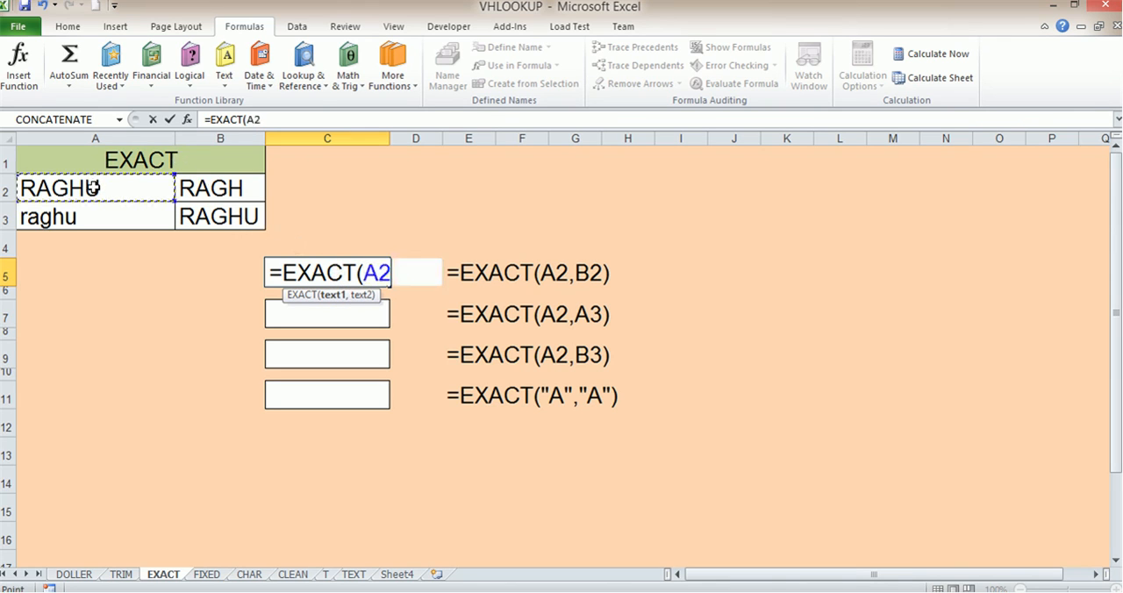
{"action": "type", "text": ","}
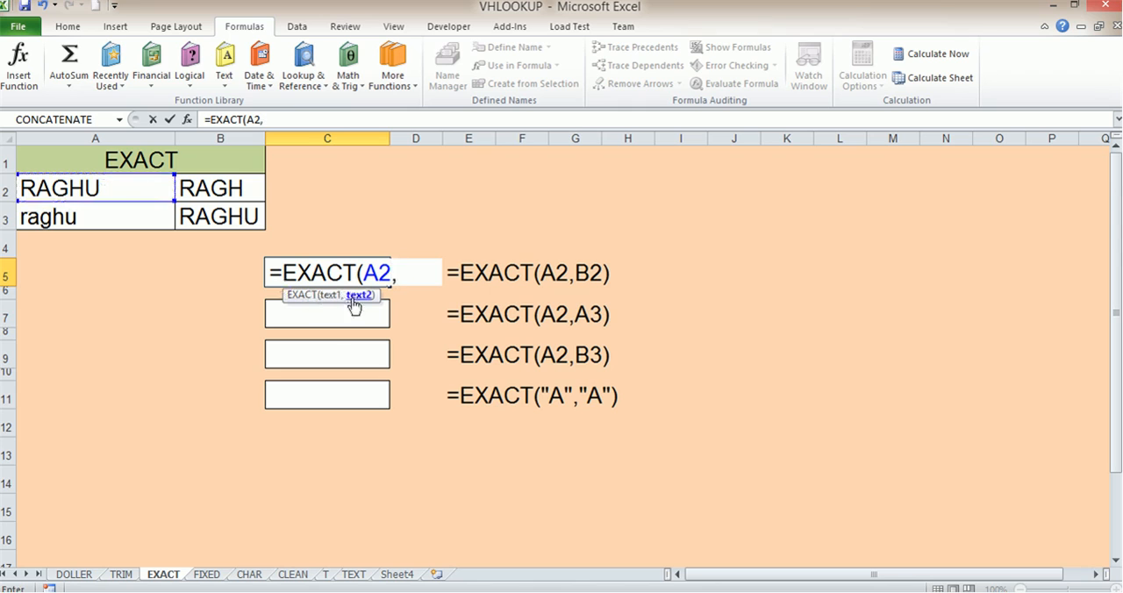
{"action": "left_click", "coordinate": [222, 188]}
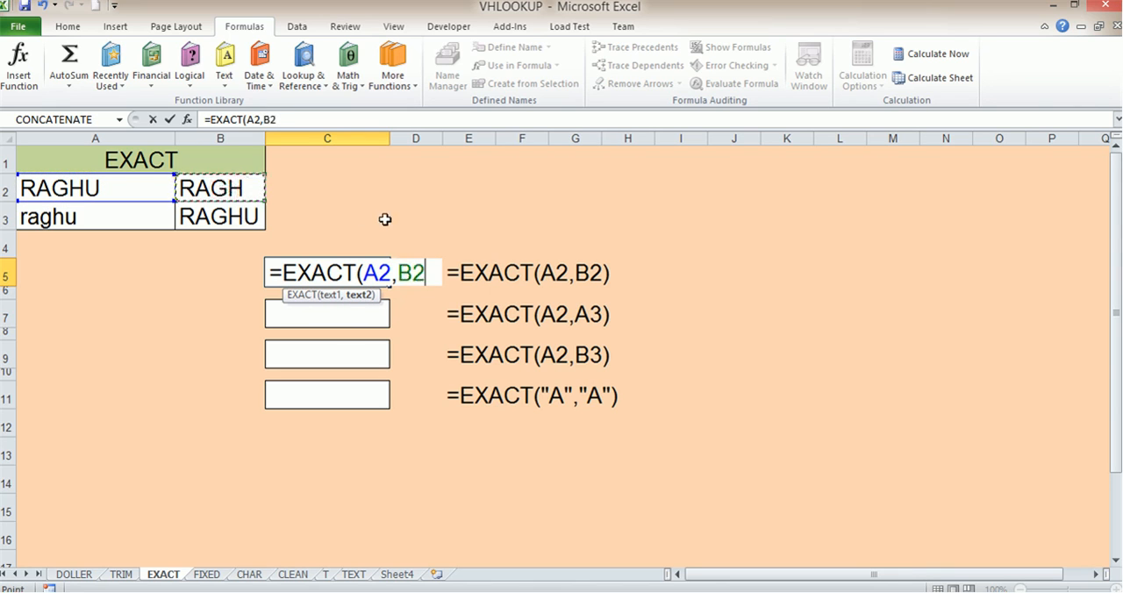
{"action": "type", "text": ")"}
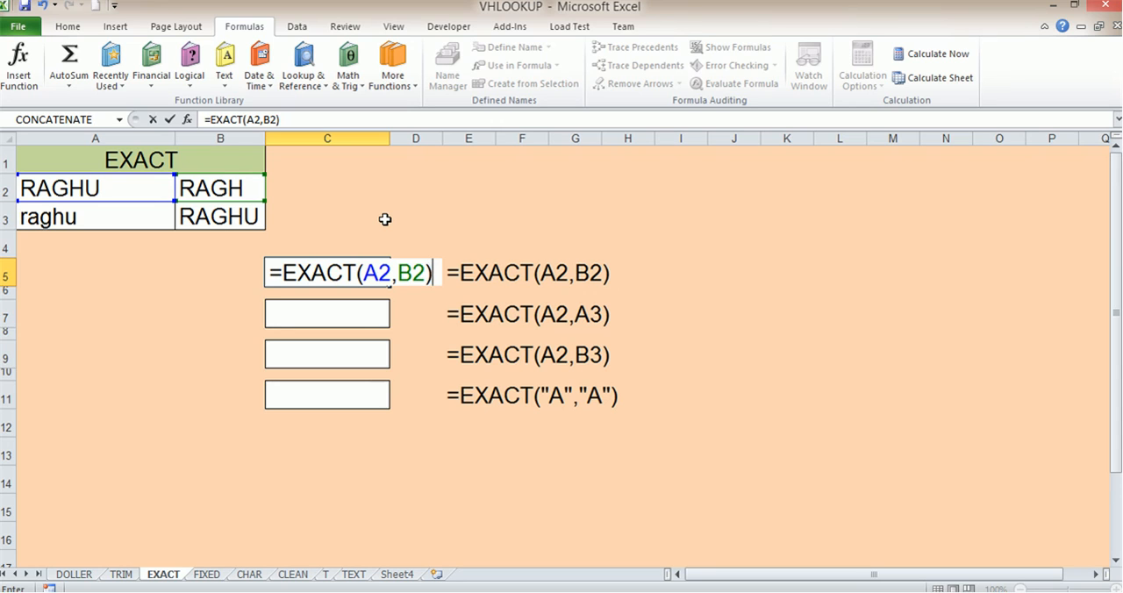
{"action": "key", "text": "Return"}
{"action": "left_click", "coordinate": [365, 271]}
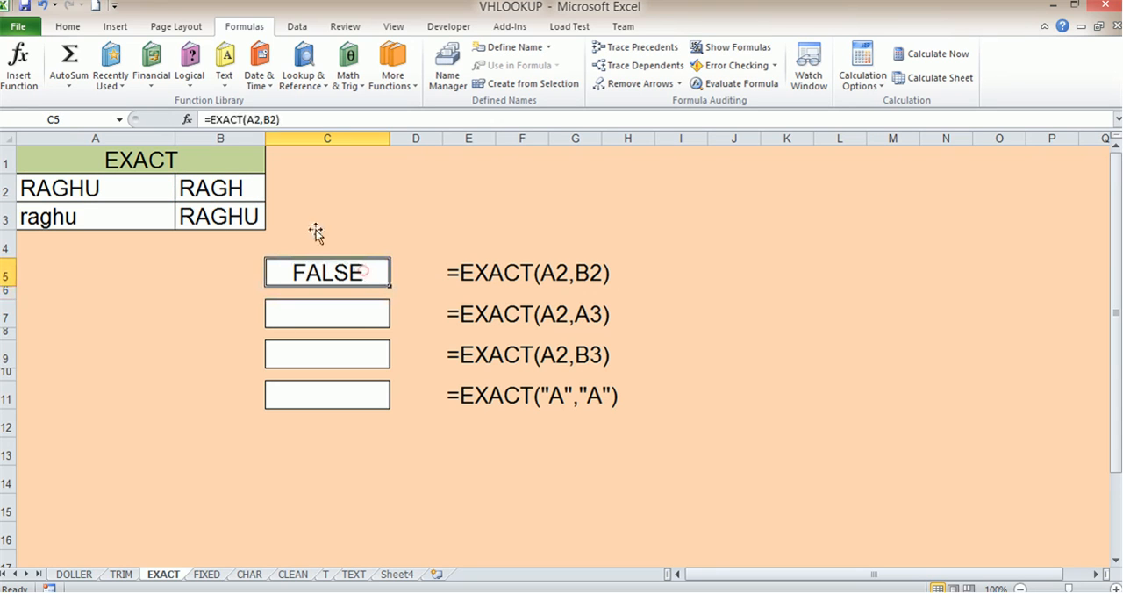
{"action": "left_click", "coordinate": [81, 187]}
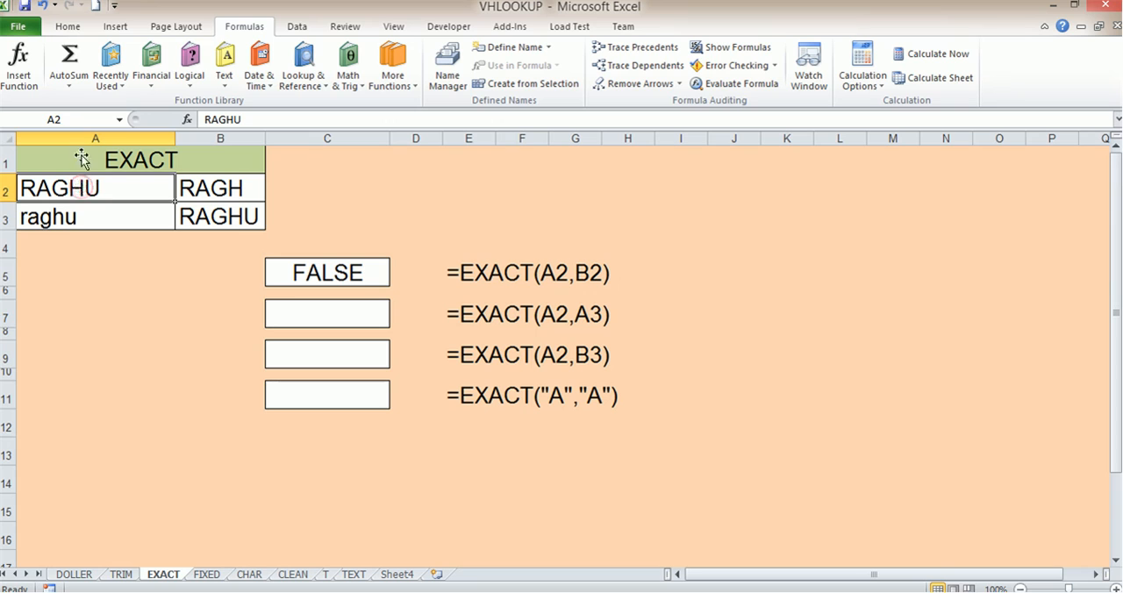
{"action": "left_click", "coordinate": [216, 190]}
{"action": "left_click", "coordinate": [368, 270]}
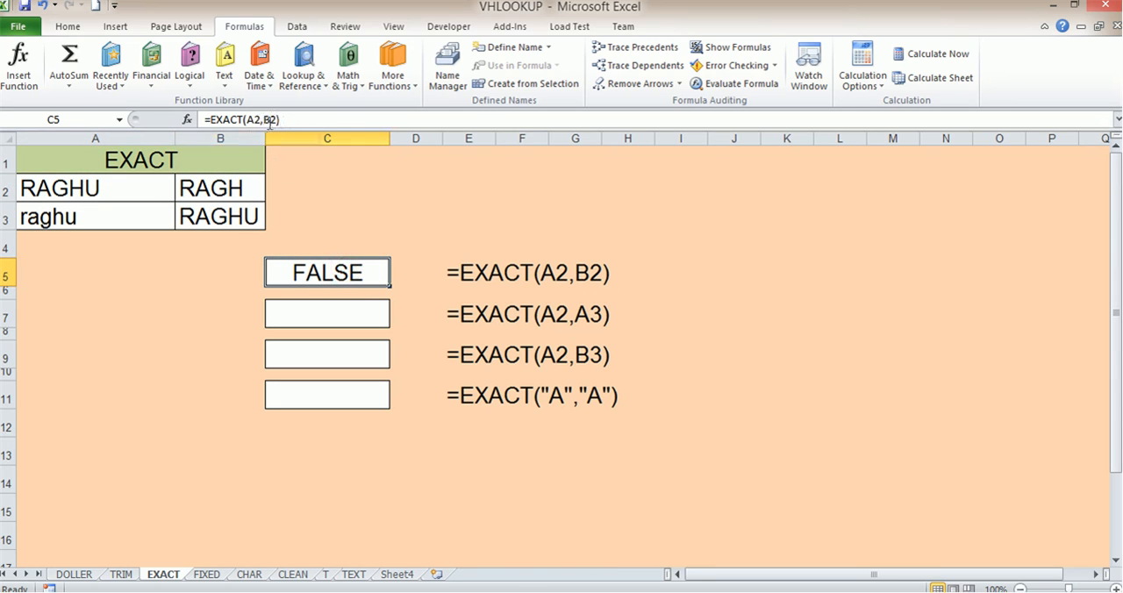
- Append the letter U to the text in B2 so that it matches A2
{"action": "left_click", "coordinate": [104, 190]}
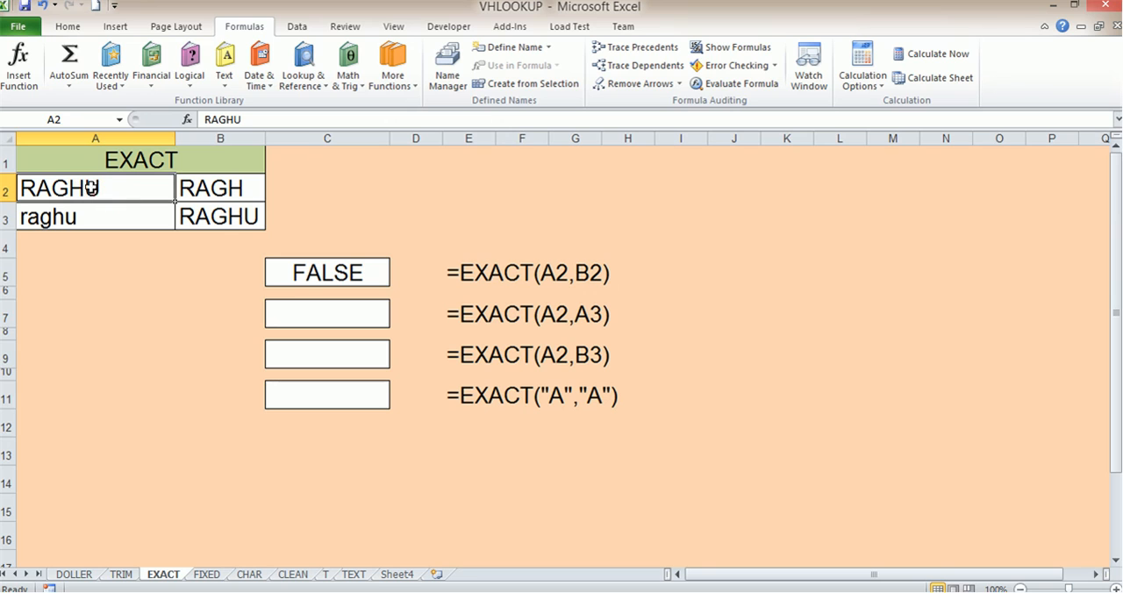
{"action": "double_click", "coordinate": [257, 187]}
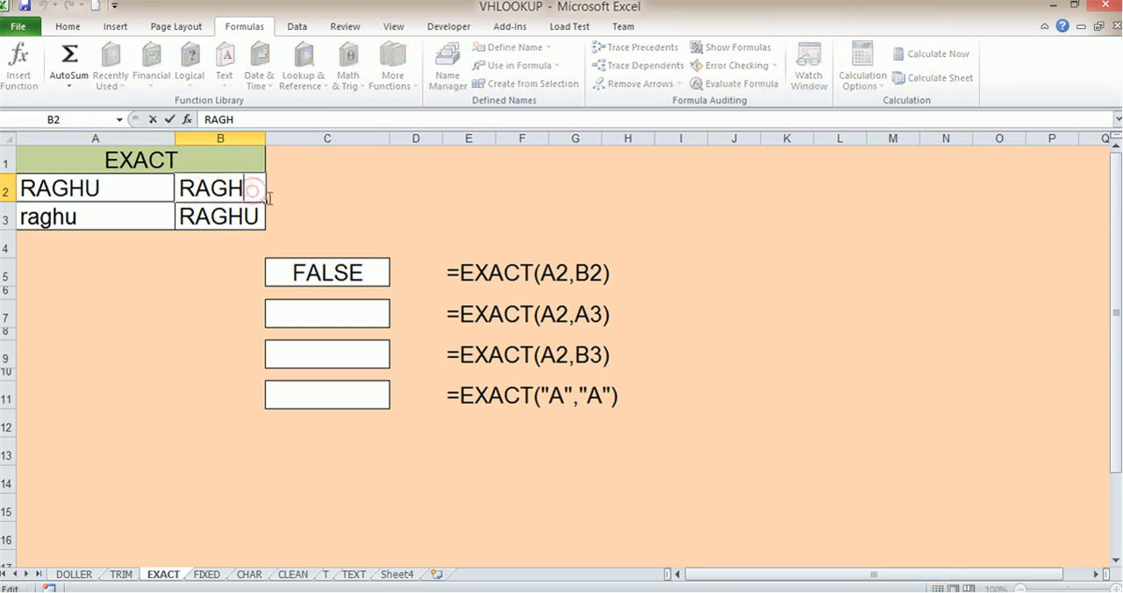
{"action": "type", "text": "U"}
{"action": "key", "text": "Return"}
- Remove the final U from the text in B2 so that it differs from A2 again
{"action": "double_click", "coordinate": [259, 182]}
{"action": "key", "text": "BackSpace"}
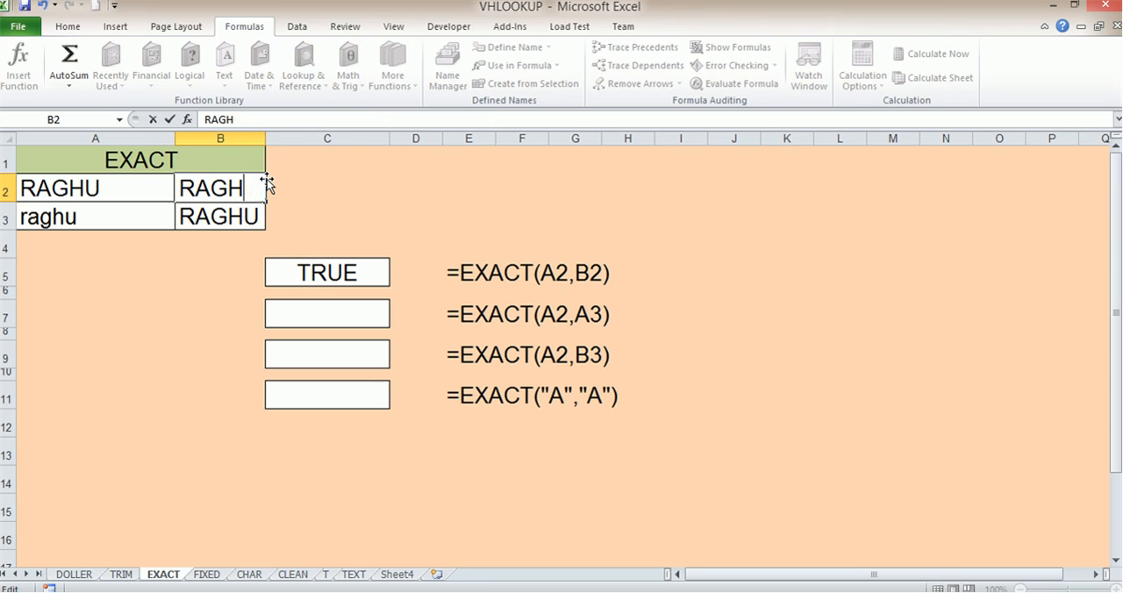
{"action": "left_click", "coordinate": [332, 225]}
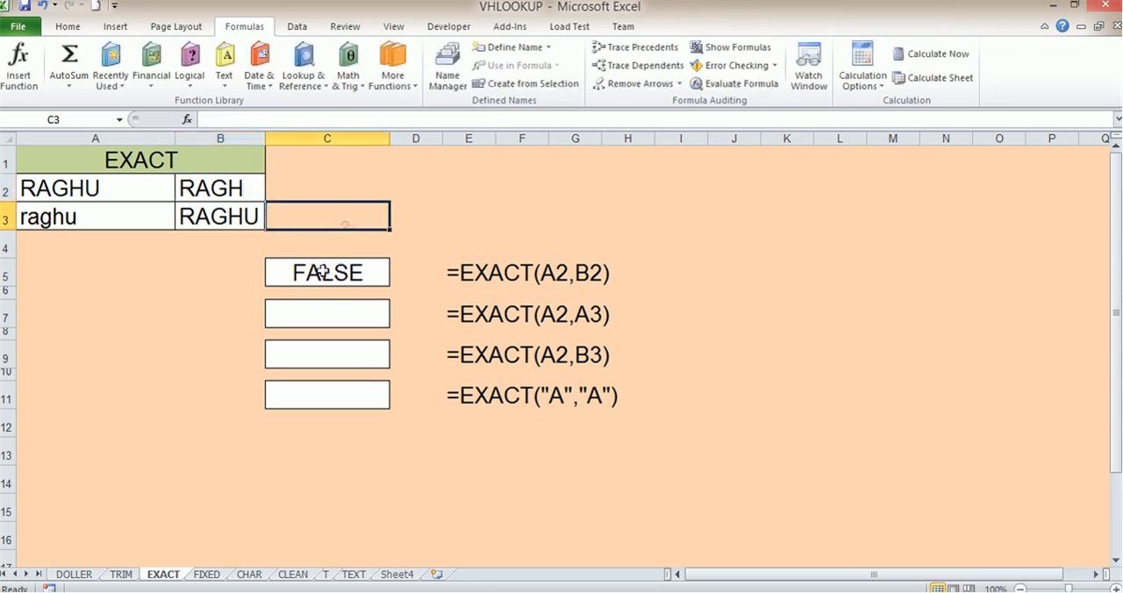
- Enter the formula =EXACT(A2,A3) in C7 to compare the uppercase and lowercase names
{"action": "left_click", "coordinate": [345, 313]}
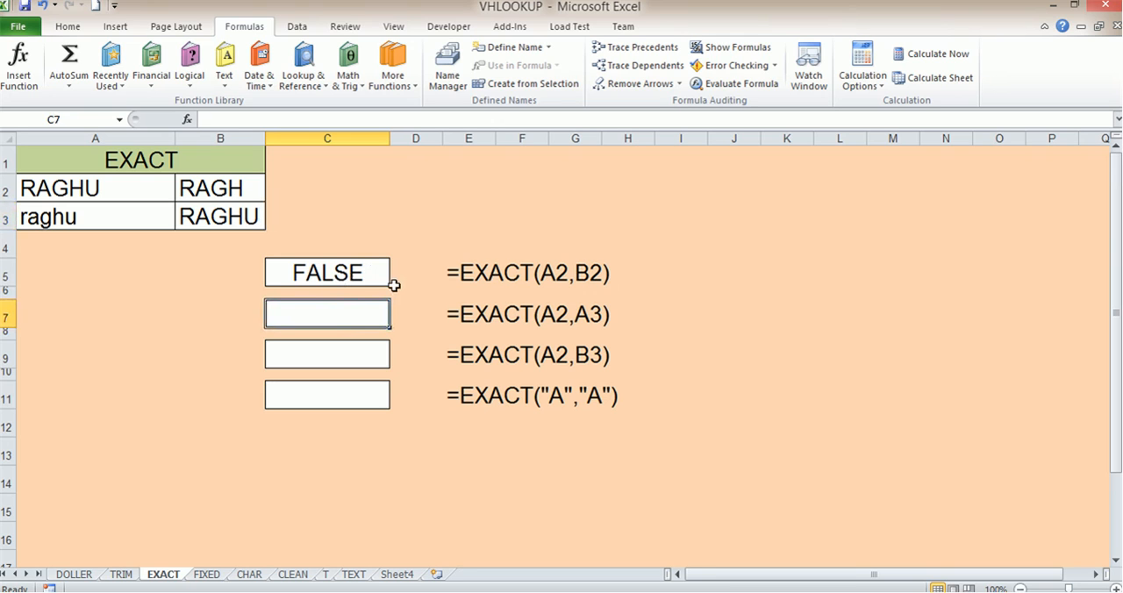
{"action": "type", "text": "="}
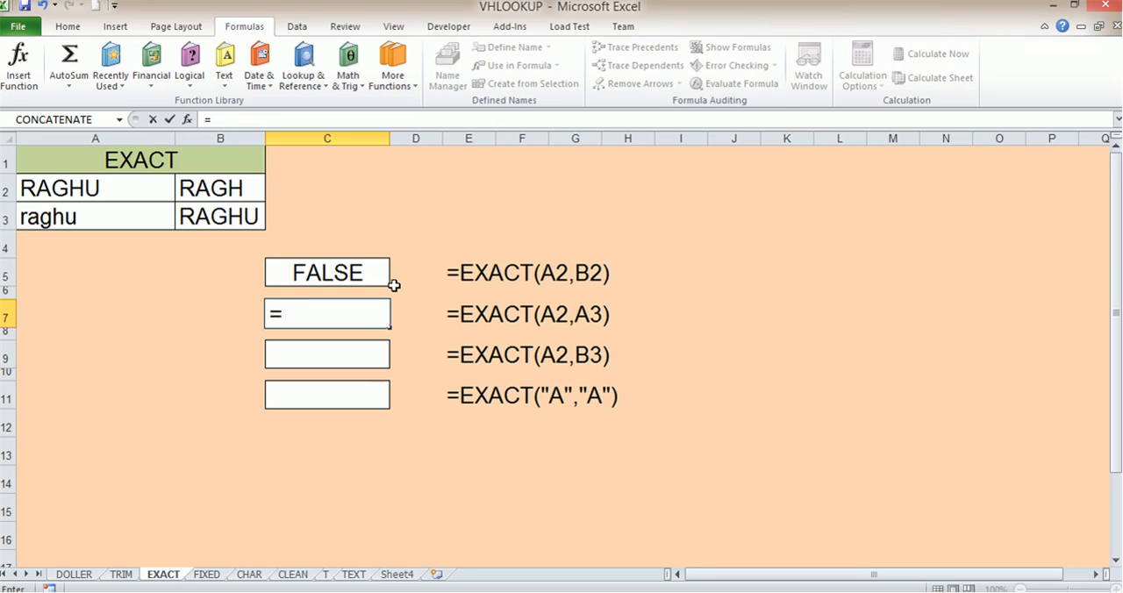
{"action": "type", "text": "ex"}
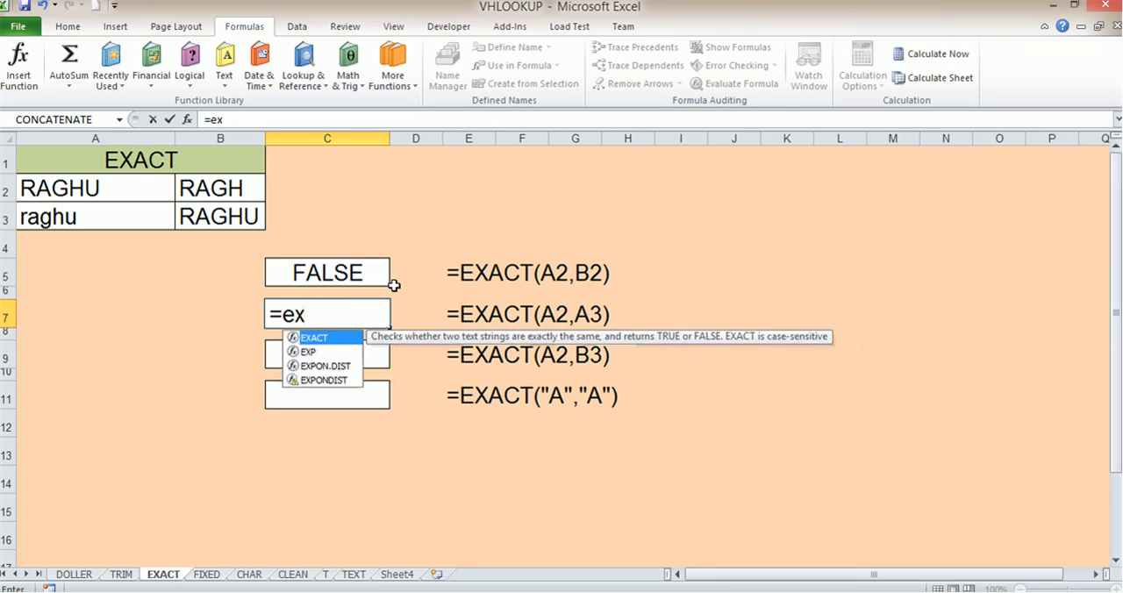
{"action": "double_click", "coordinate": [321, 339]}
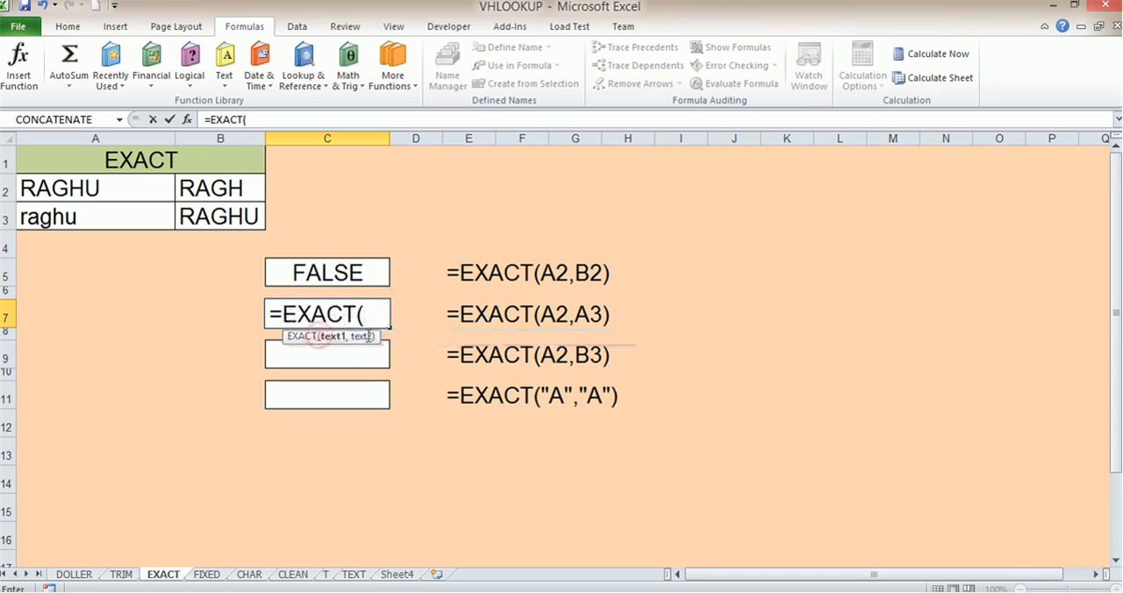
{"action": "left_click", "coordinate": [90, 184]}
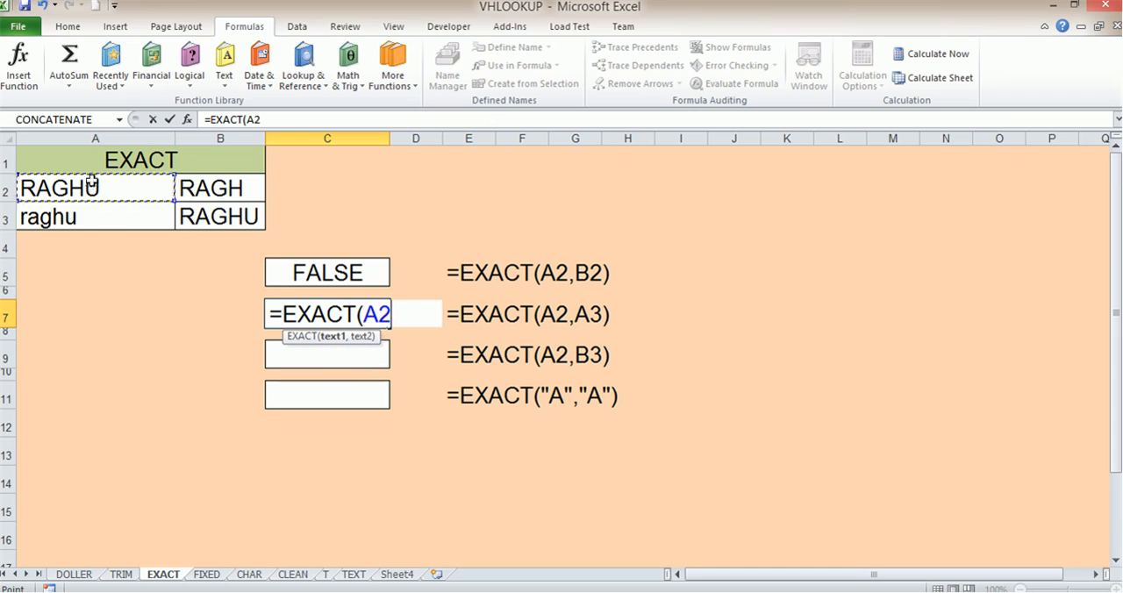
{"action": "type", "text": ","}
{"action": "left_click", "coordinate": [74, 218]}
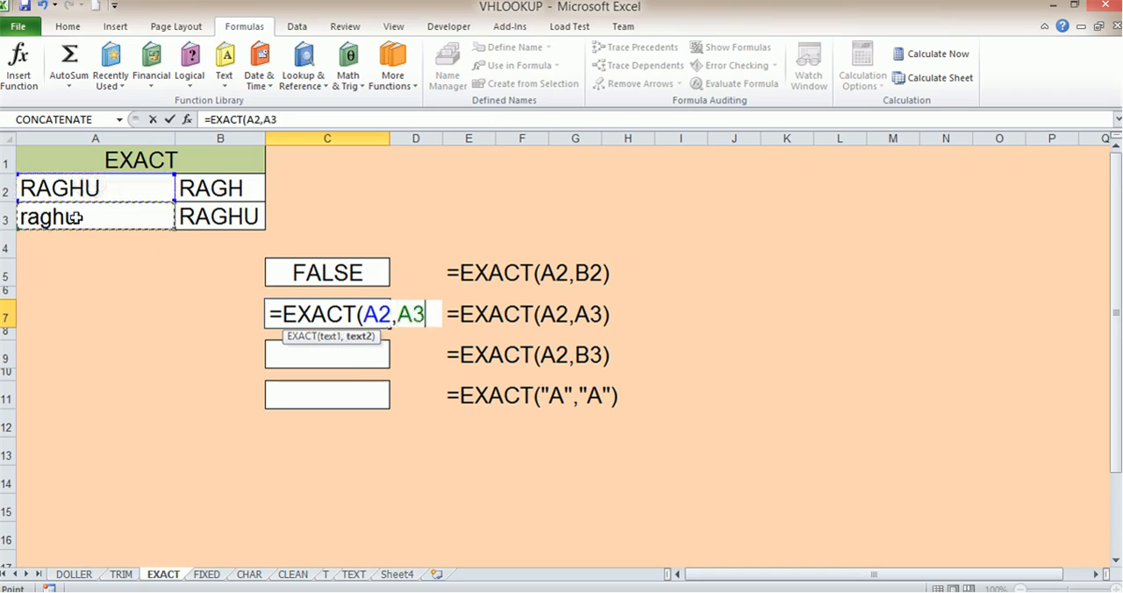
{"action": "type", "text": ")"}
{"action": "key", "text": "Return"}
- Check the compared texts in A2 and A3 against the EXACT result in C7
{"action": "left_click", "coordinate": [92, 199]}
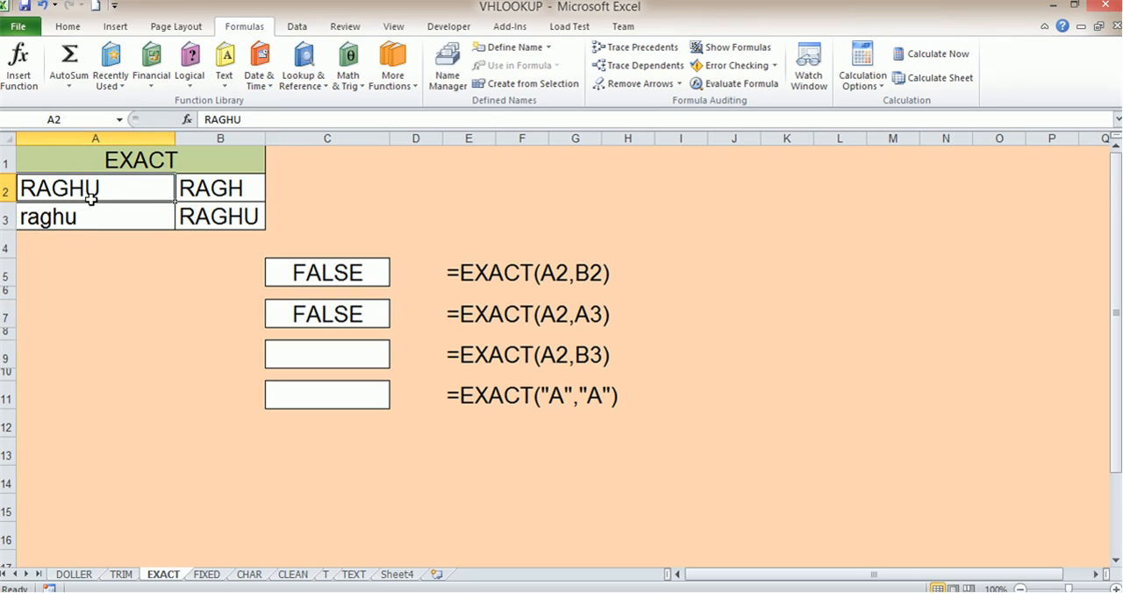
{"action": "left_click", "coordinate": [80, 218]}
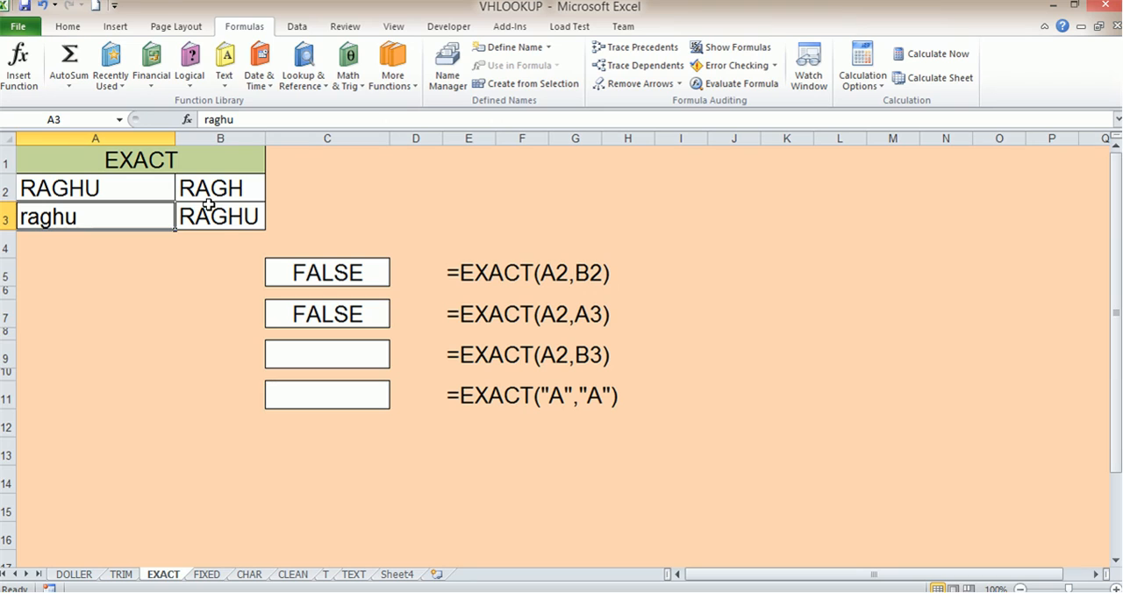
{"action": "left_click", "coordinate": [84, 187]}
{"action": "left_click", "coordinate": [79, 217]}
{"action": "left_click", "coordinate": [350, 323]}
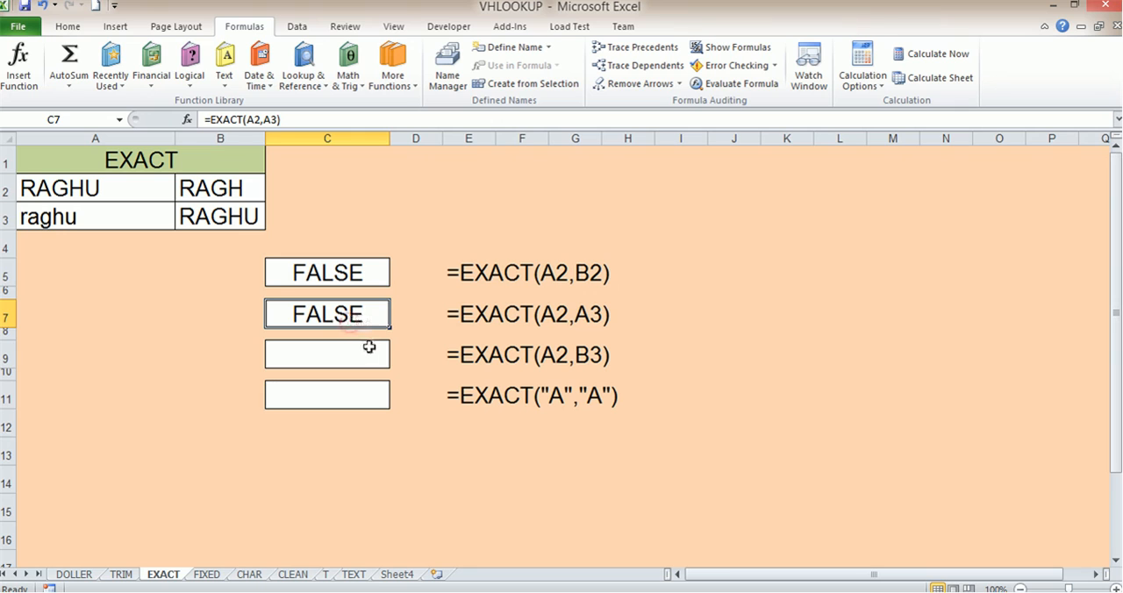
- Enter the formula =EXACT(A2,B3) in C9 to compare the two uppercase names
{"action": "left_click", "coordinate": [341, 344]}
{"action": "type", "text": "="}
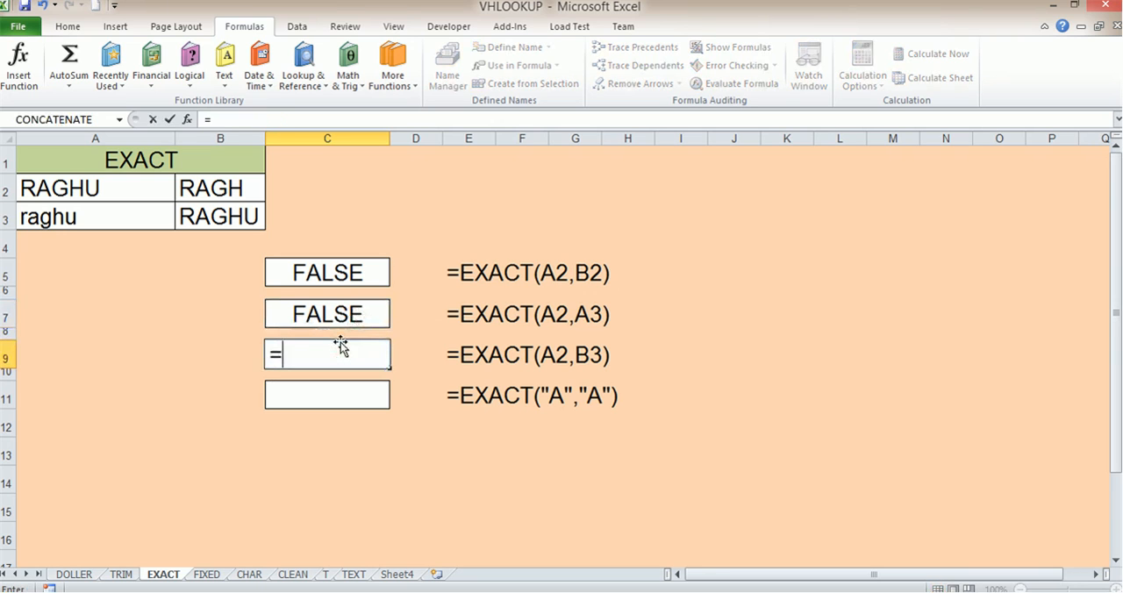
{"action": "left_click", "coordinate": [124, 194]}
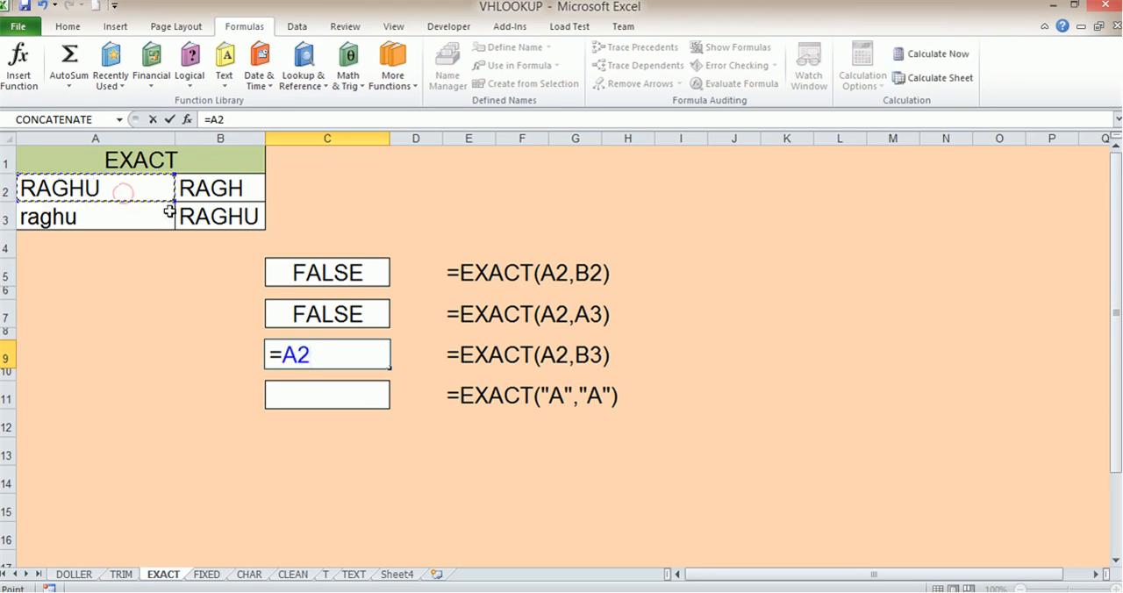
{"action": "key", "text": "BackSpace"}
{"action": "key", "text": "BackSpace"}
{"action": "type", "text": "exc"}
{"action": "key", "text": "BackSpace"}
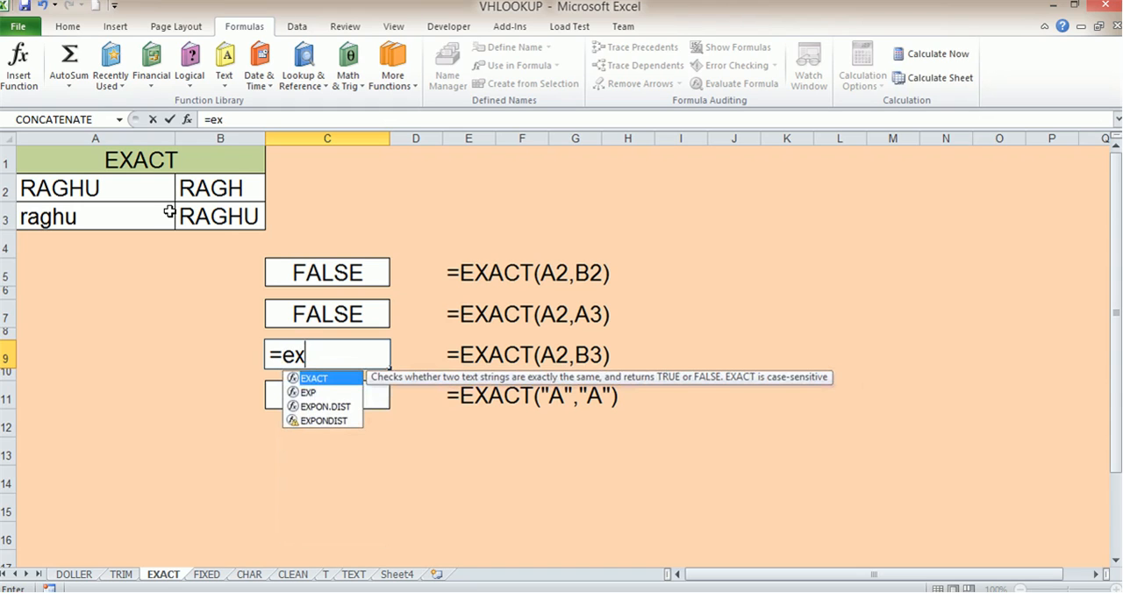
{"action": "double_click", "coordinate": [321, 380]}
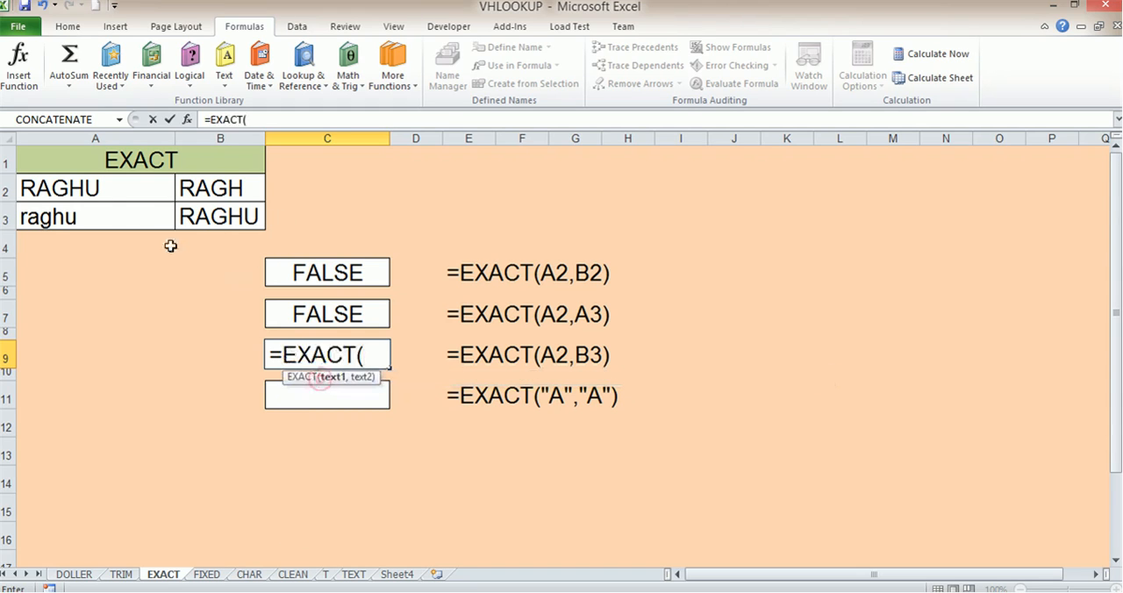
{"action": "left_click", "coordinate": [123, 189]}
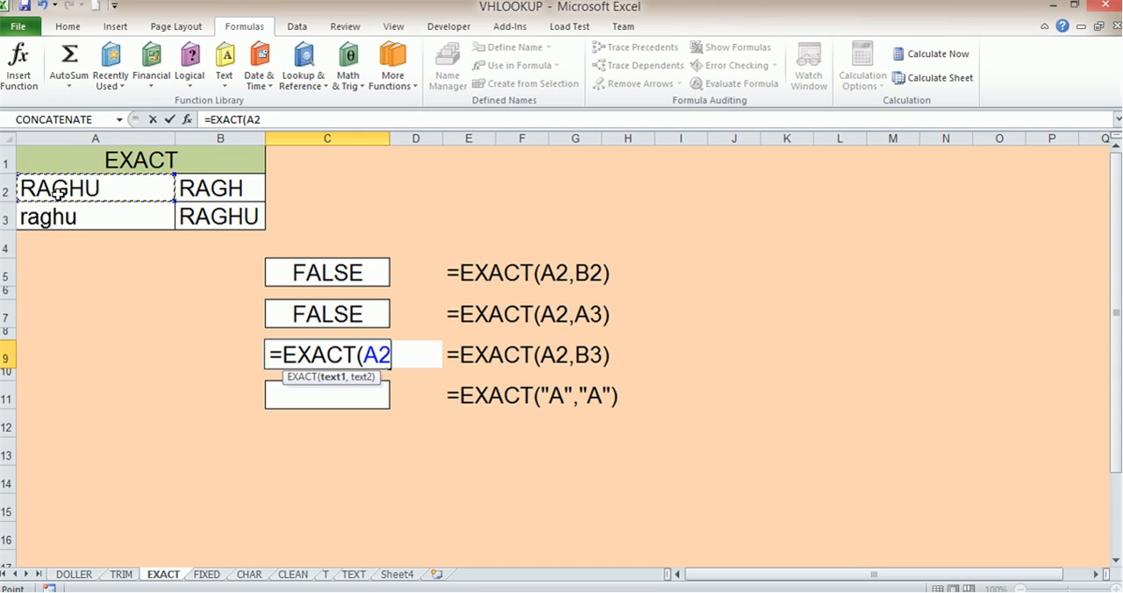
{"action": "left_click", "coordinate": [220, 219]}
{"action": "left_click", "coordinate": [120, 178]}
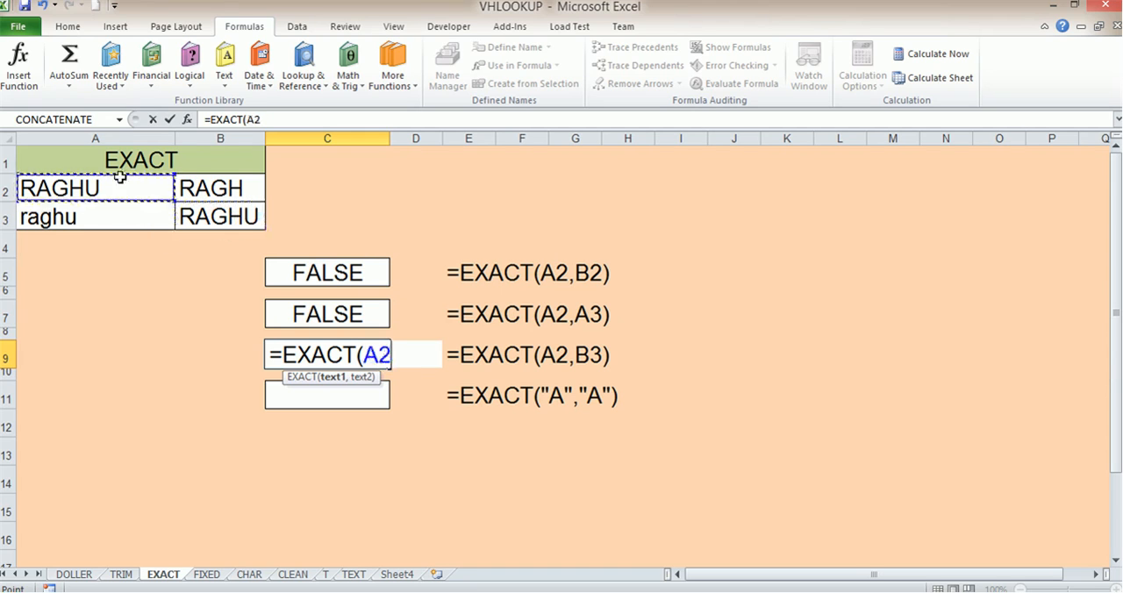
{"action": "type", "text": ","}
{"action": "left_click", "coordinate": [217, 217]}
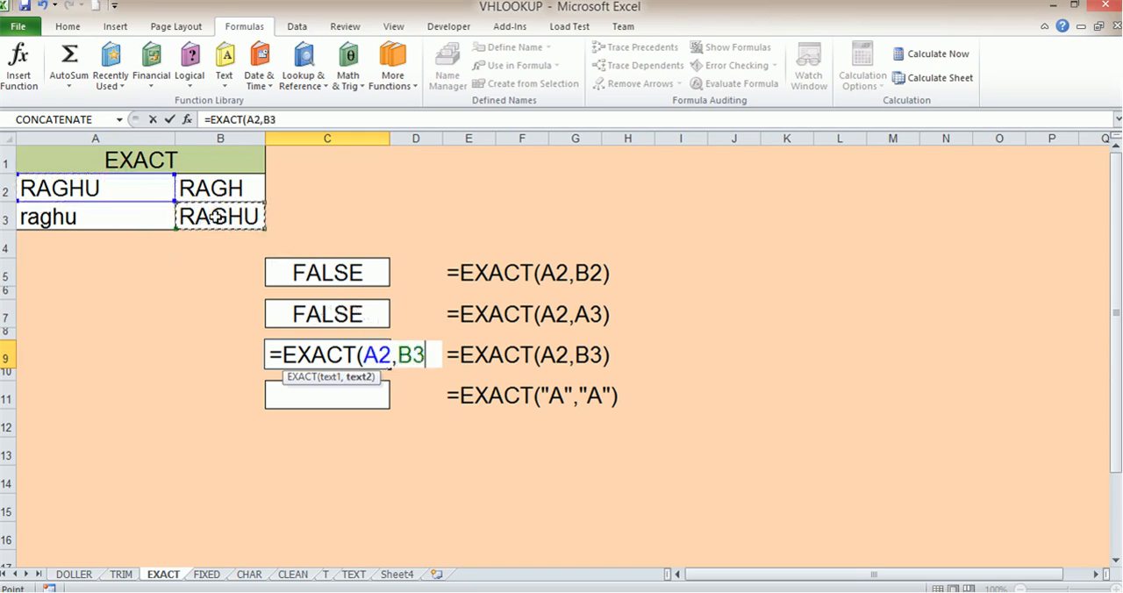
{"action": "type", "text": ")"}
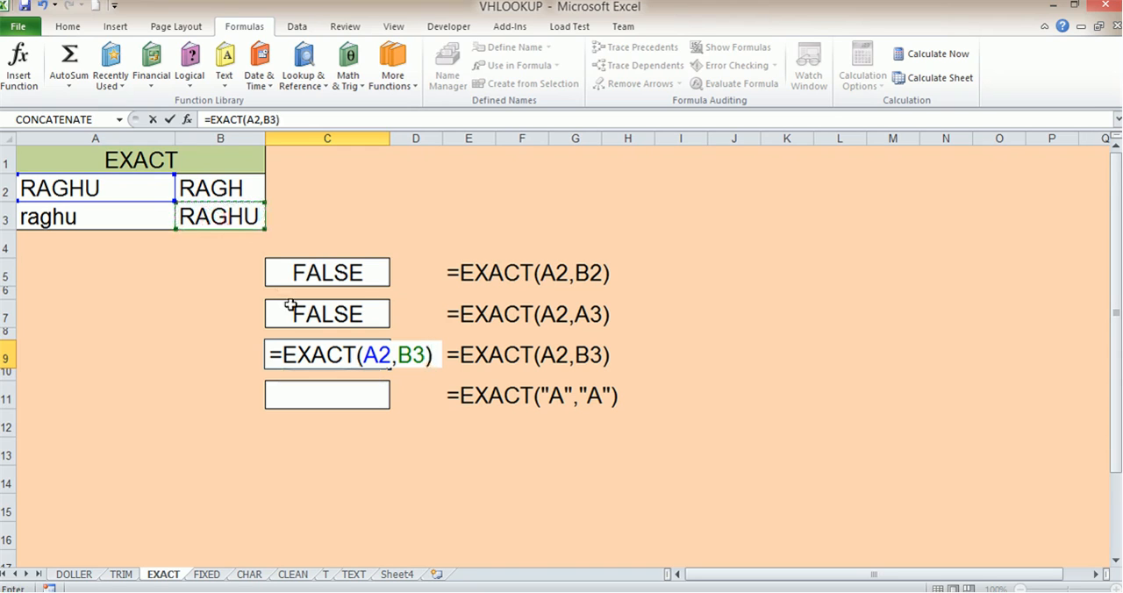
{"action": "key", "text": "Return"}
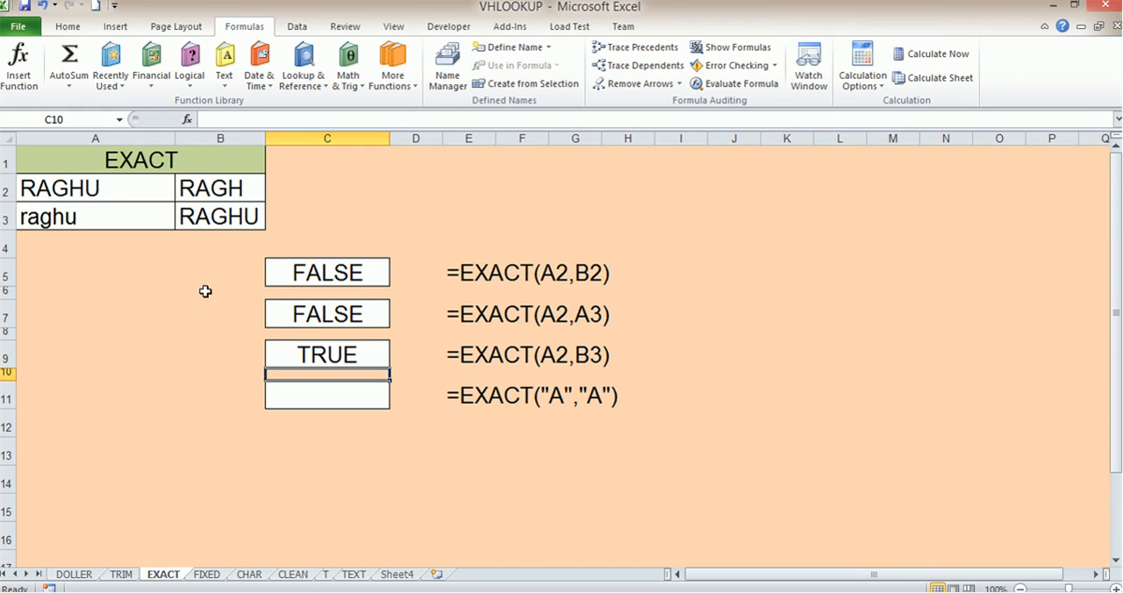
- Check the compared texts in A2 and B3, and select C11 for the =EXACT("A","A") example
{"action": "left_click", "coordinate": [111, 191]}
{"action": "left_click", "coordinate": [219, 216]}
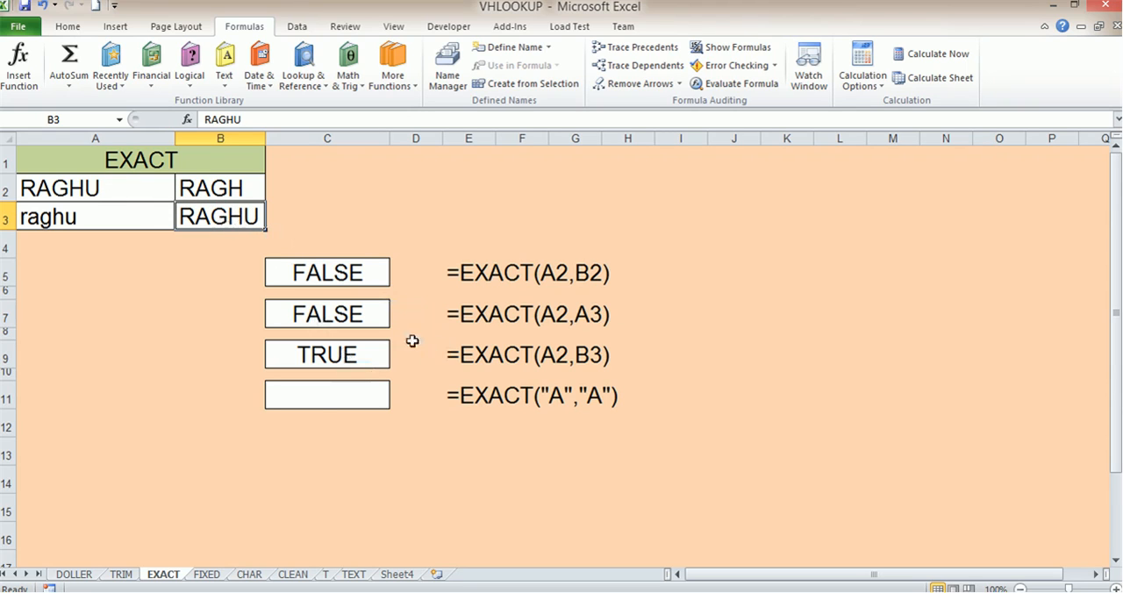
{"action": "left_click", "coordinate": [320, 400]}
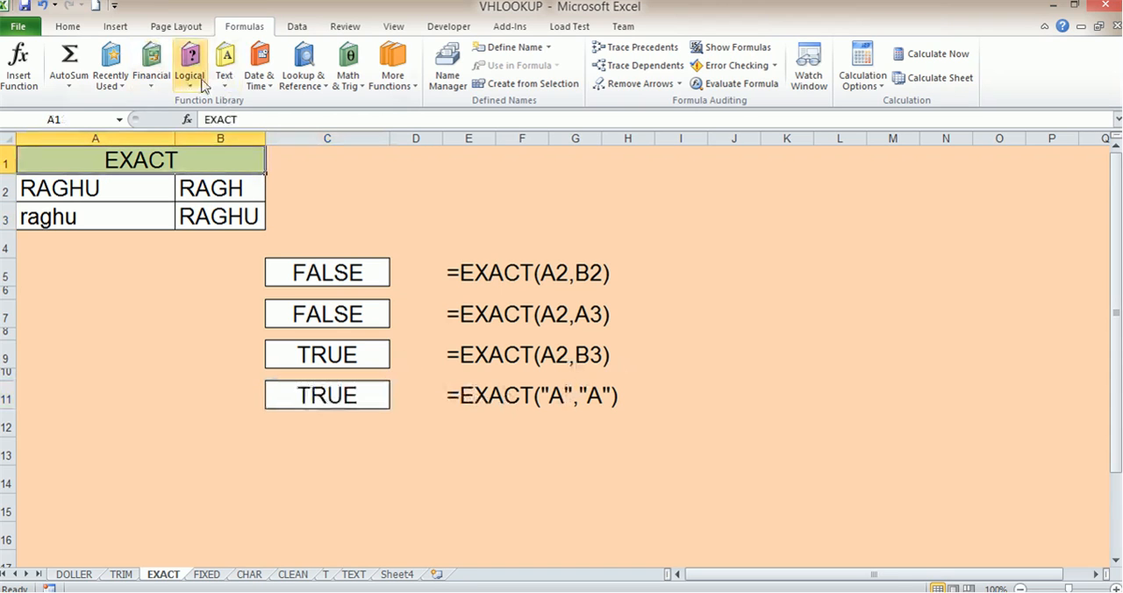
- Switch to the FIXED sheet and clear the existing results in C5, C7 and C9
{"action": "left_click", "coordinate": [224, 68]}
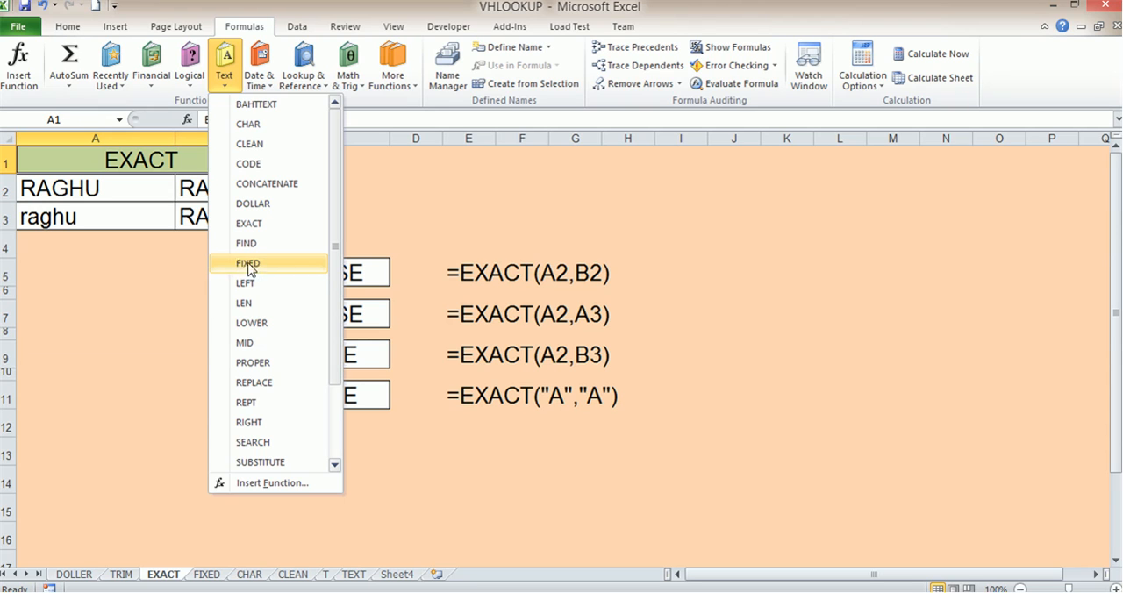
{"action": "left_click", "coordinate": [115, 419]}
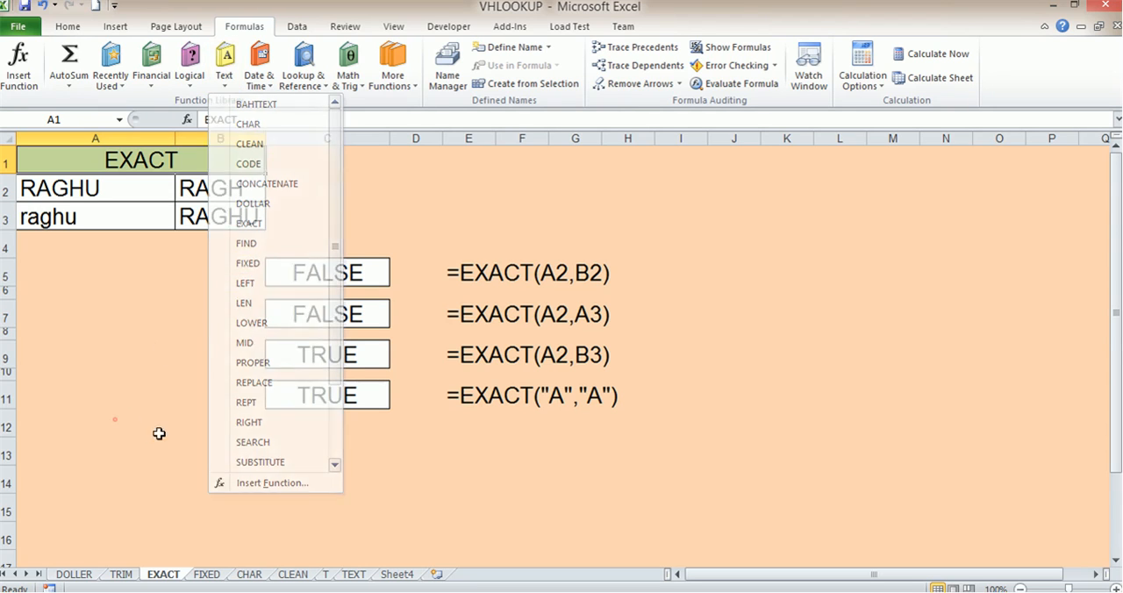
{"action": "left_click", "coordinate": [211, 575]}
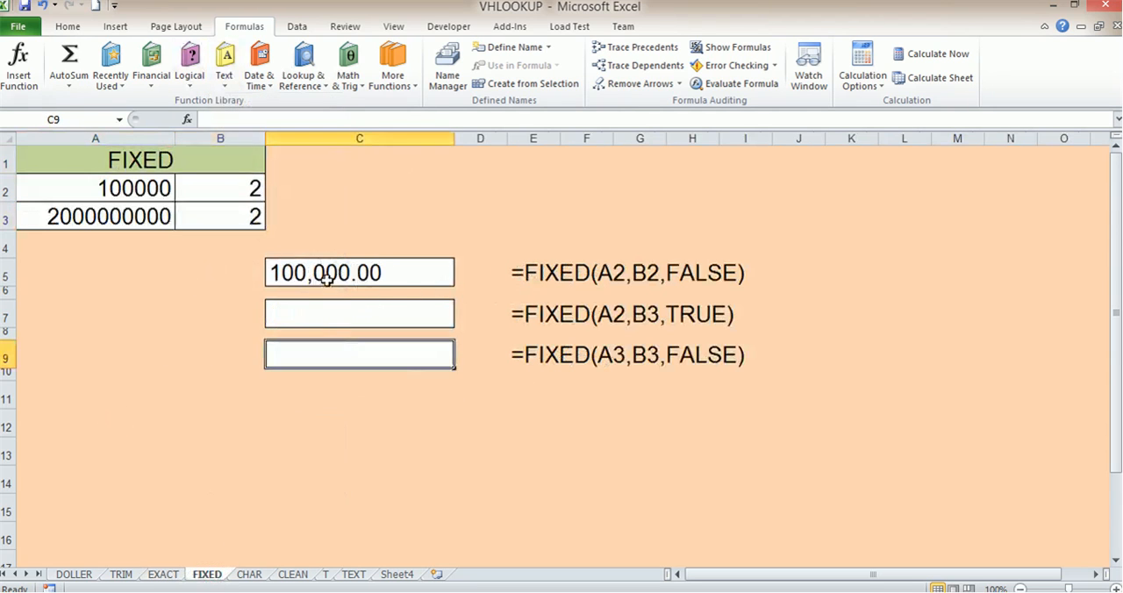
{"action": "left_click", "coordinate": [327, 279]}
{"action": "key", "text": "Delete"}
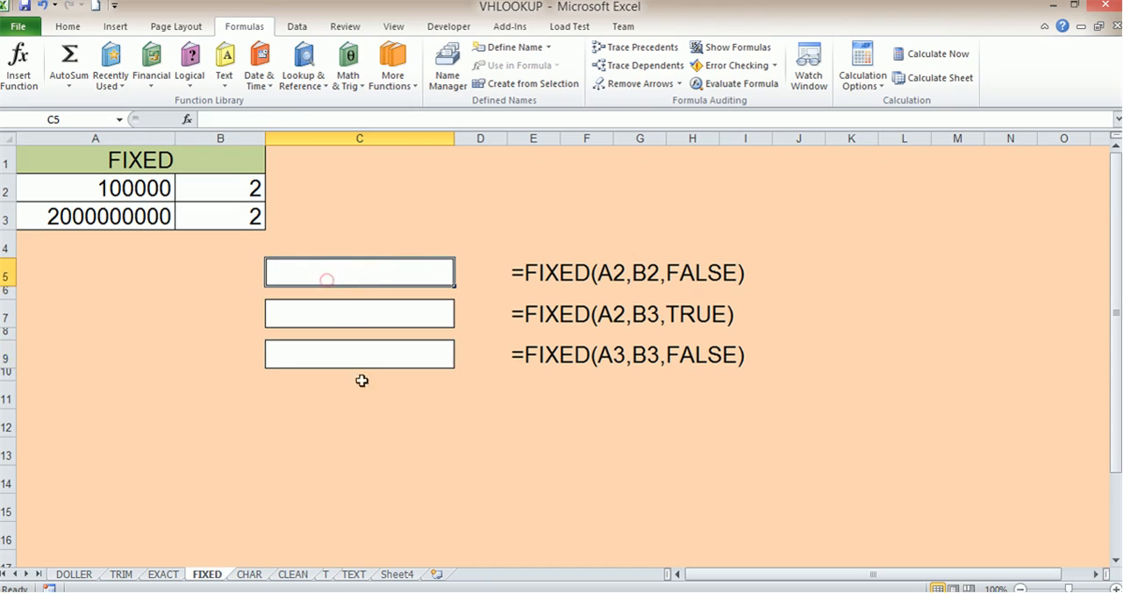
- Enter the formula =FIXED(A2,B2,0) in C5, taking the number from A2, the decimals from B2 and keeping commas
{"action": "left_click", "coordinate": [327, 270]}
{"action": "type", "text": "=f"}
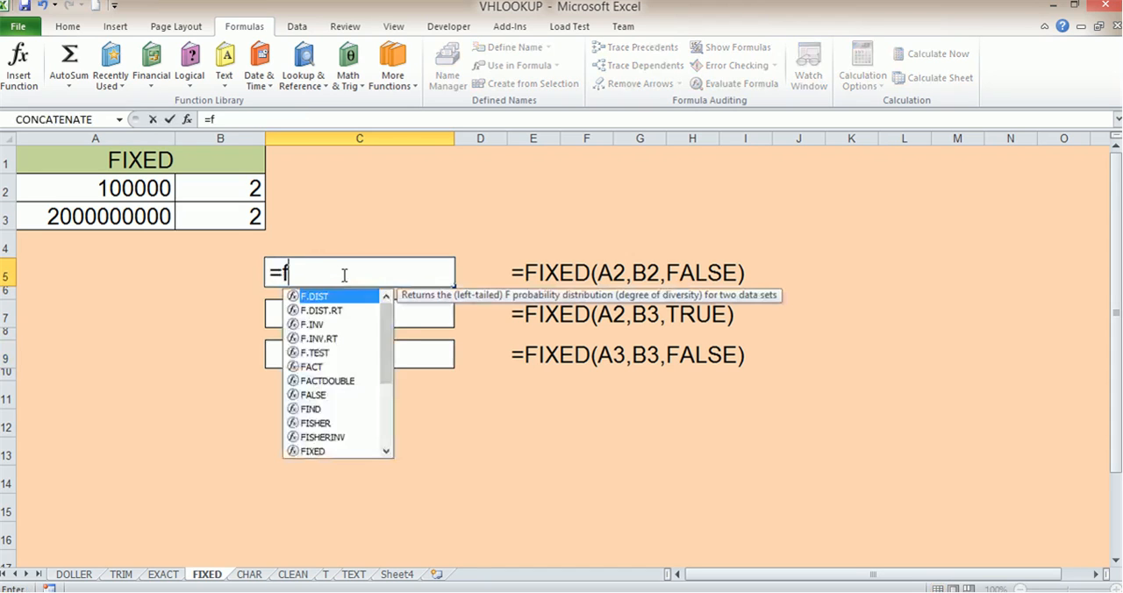
{"action": "type", "text": "ix"}
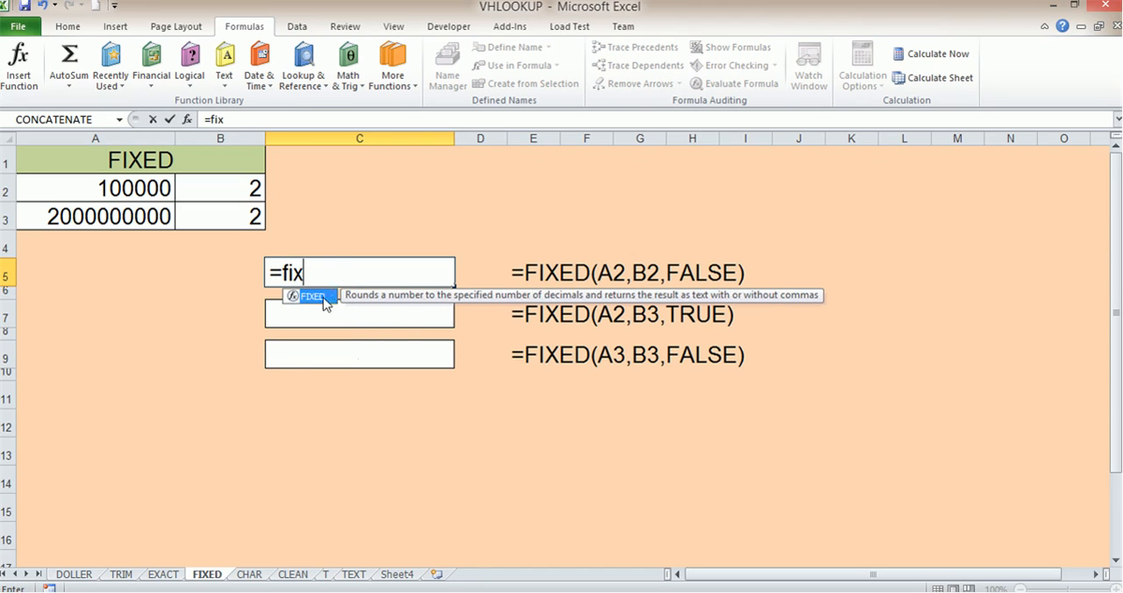
{"action": "double_click", "coordinate": [312, 297]}
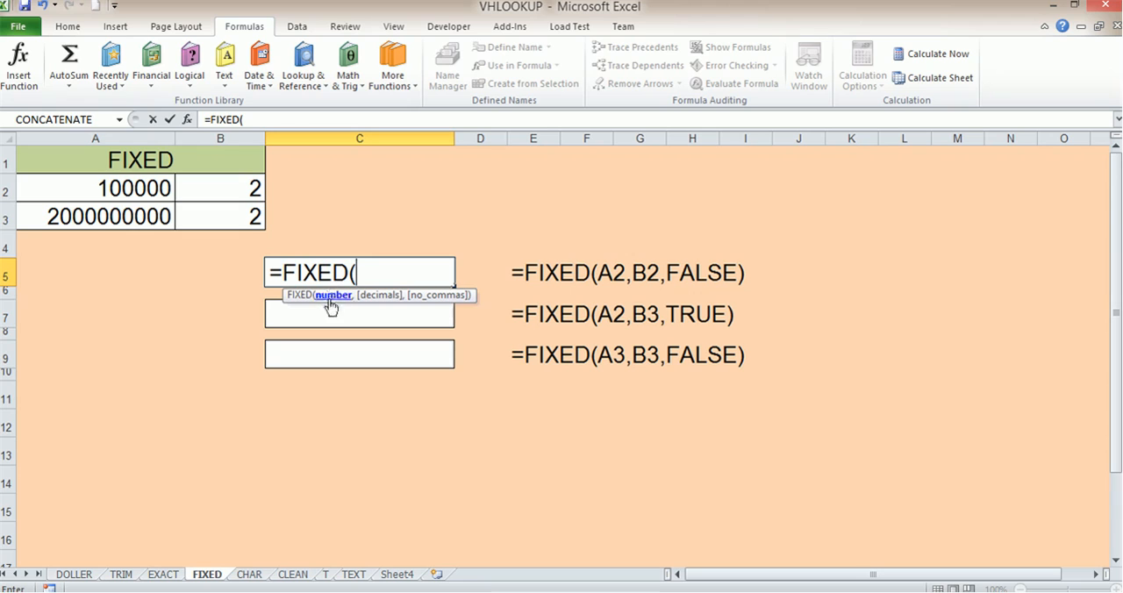
{"action": "left_click", "coordinate": [131, 191]}
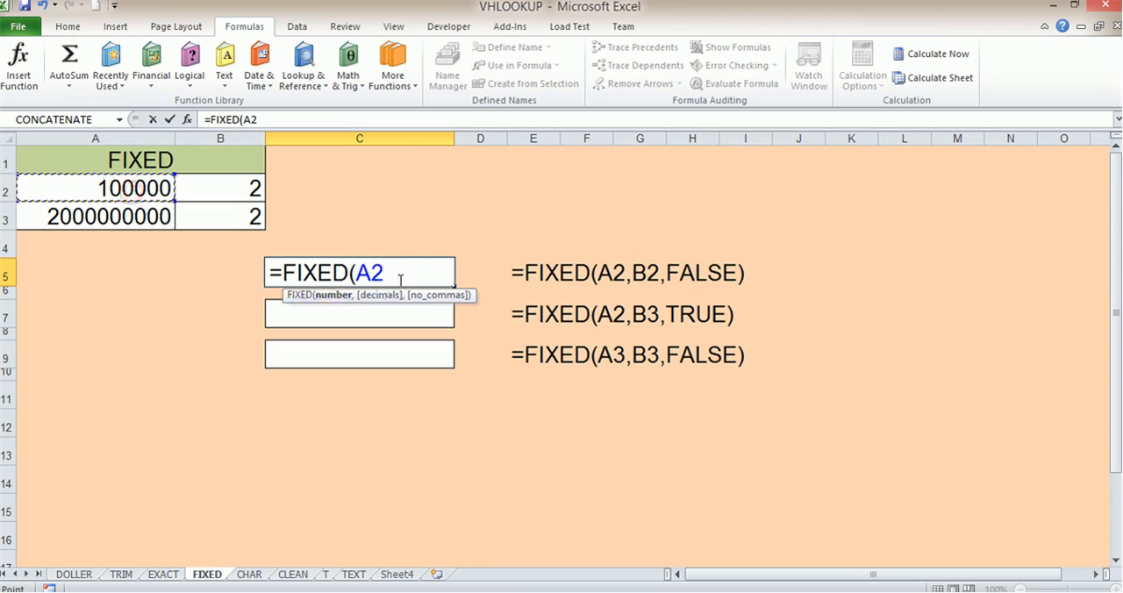
{"action": "type", "text": ","}
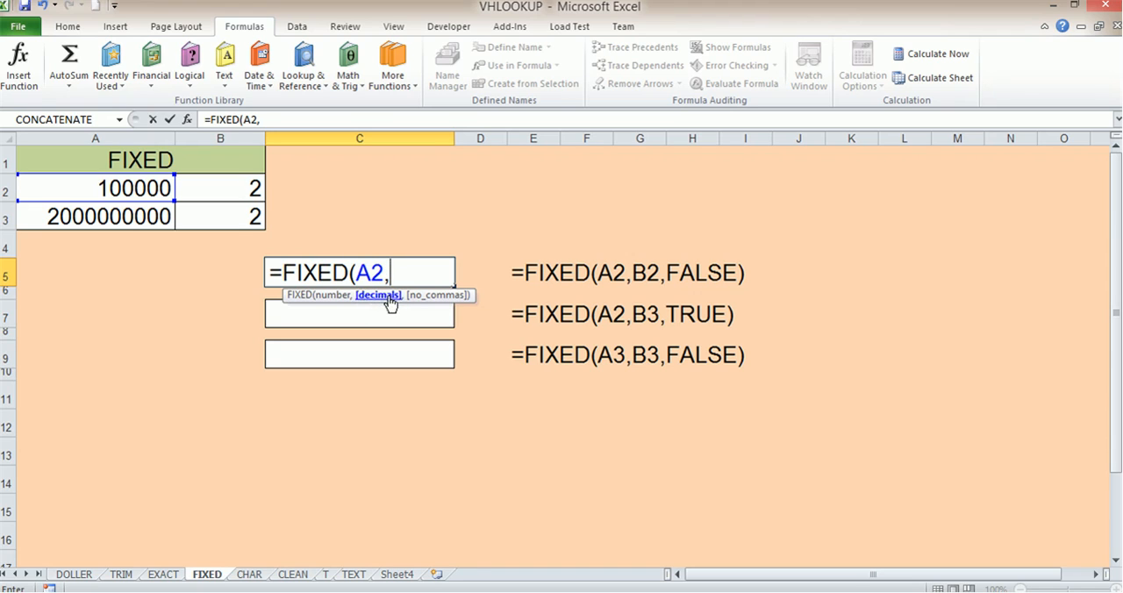
{"action": "left_click", "coordinate": [229, 193]}
{"action": "type", "text": ","}
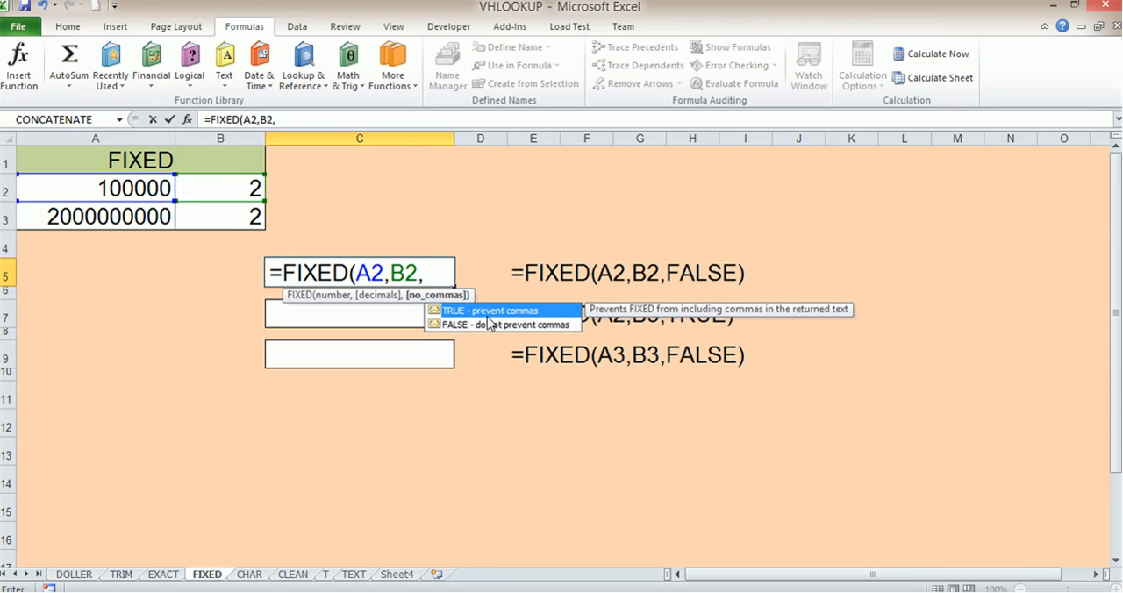
{"action": "type", "text": "0)"}
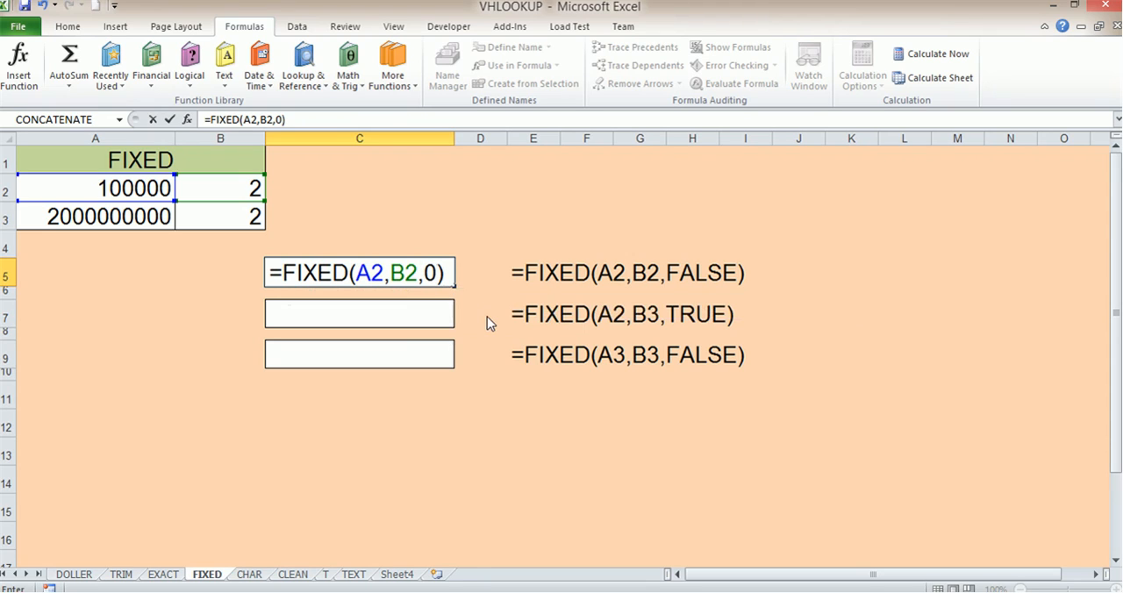
{"action": "key", "text": "Return"}
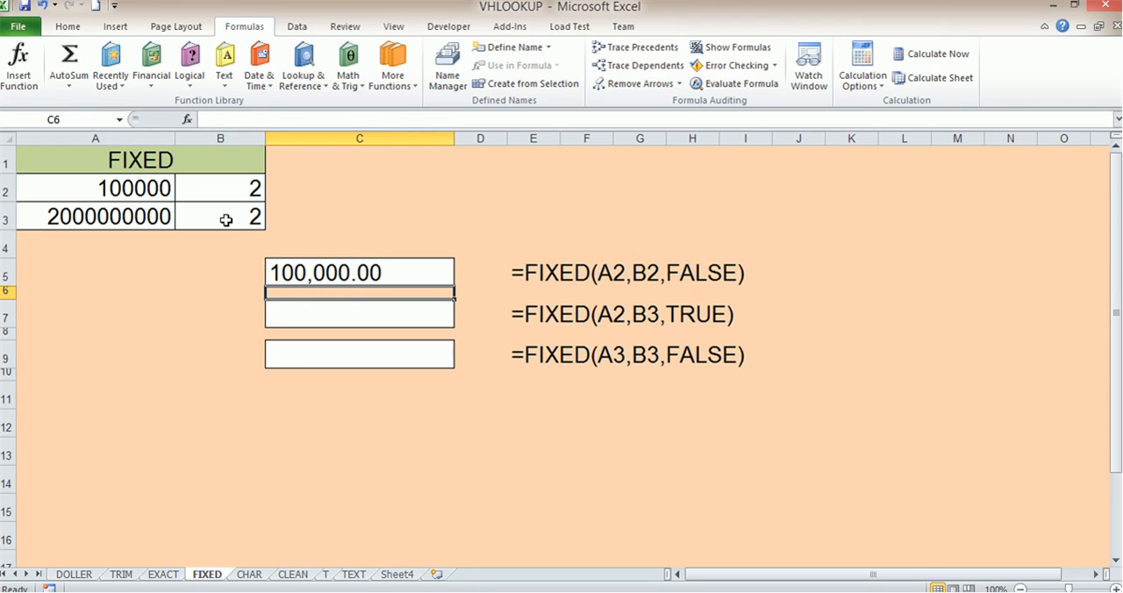
- Check the arguments of the FIXED formula in C5
{"action": "left_click", "coordinate": [349, 310]}
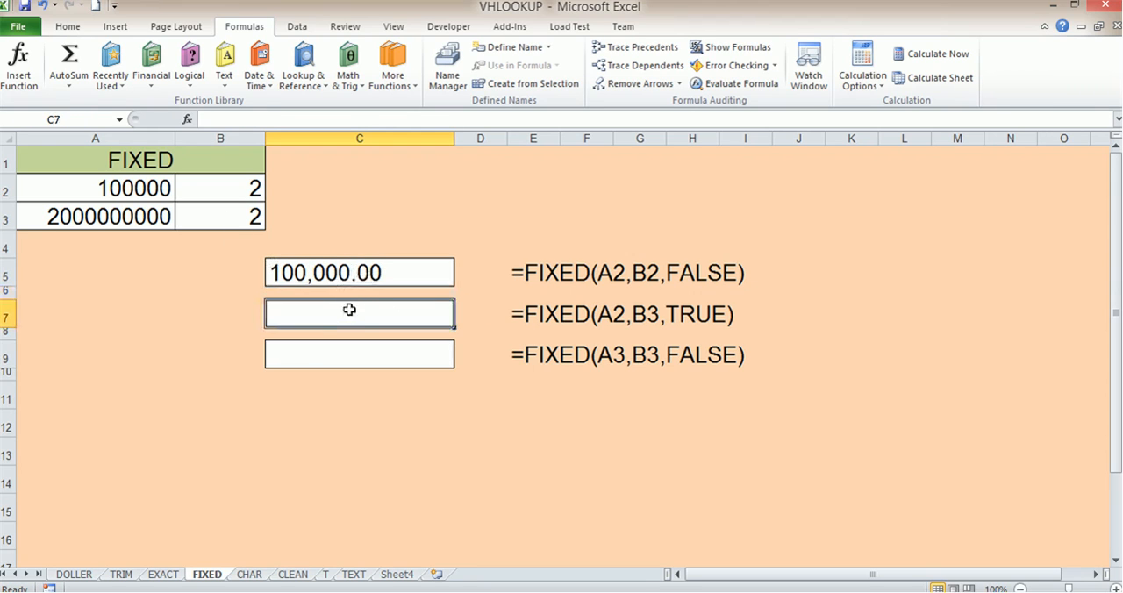
{"action": "left_click", "coordinate": [375, 273]}
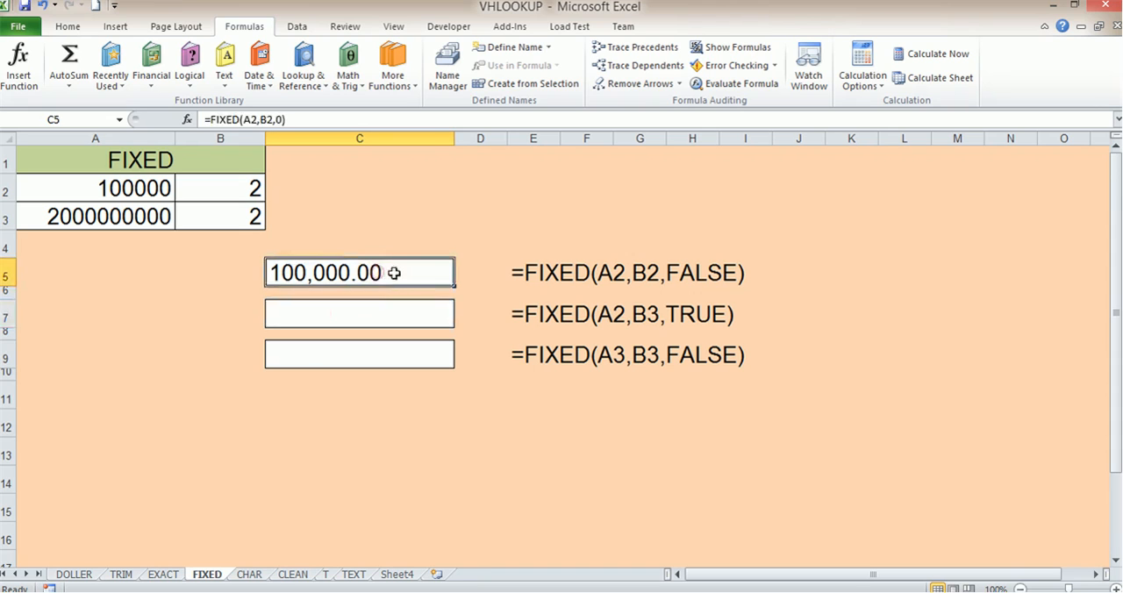
{"action": "double_click", "coordinate": [389, 273]}
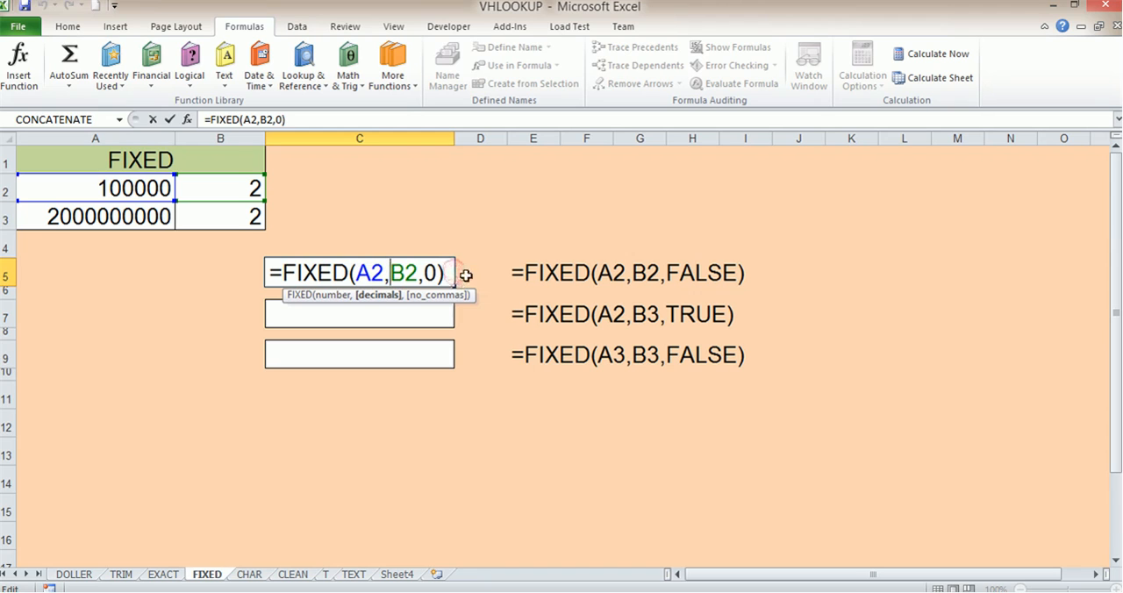
{"action": "key", "text": "ctrl+Return"}
- Enter the formula =FIXED(A2,B2,1) in C7, taking the number from A2, the decimals from B2 and preventing commas
{"action": "left_click", "coordinate": [385, 322]}
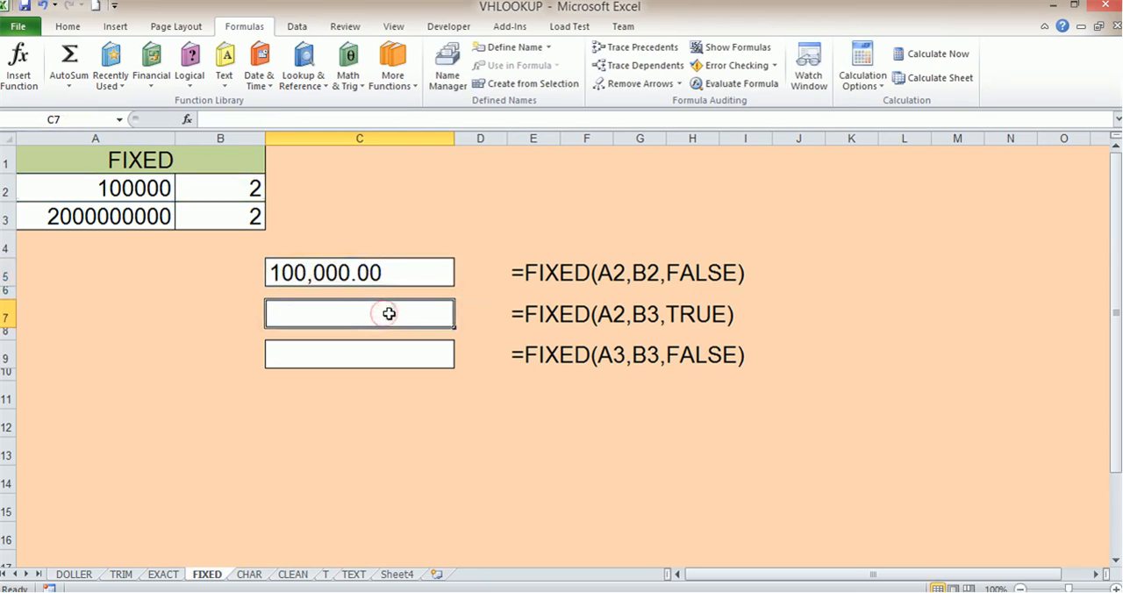
{"action": "type", "text": "=fix"}
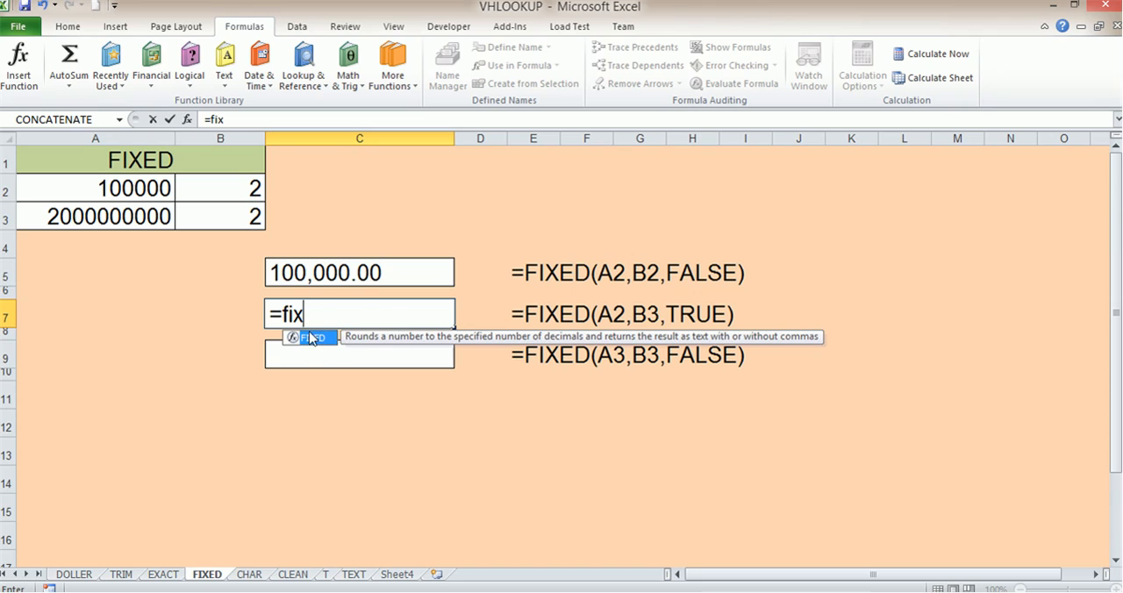
{"action": "key", "text": "Tab"}
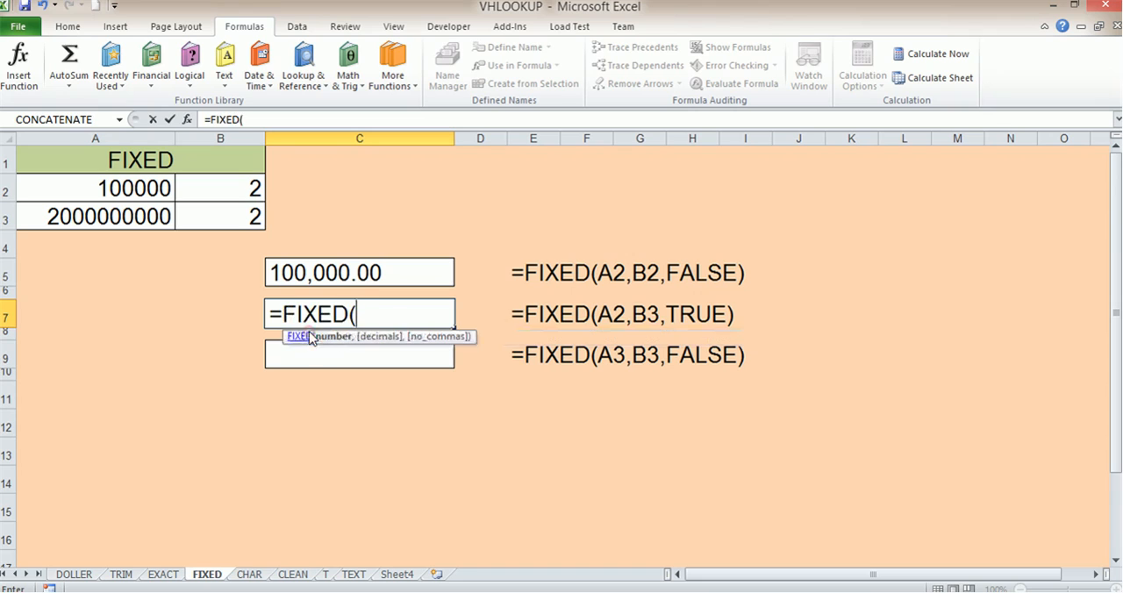
{"action": "left_click", "coordinate": [147, 189]}
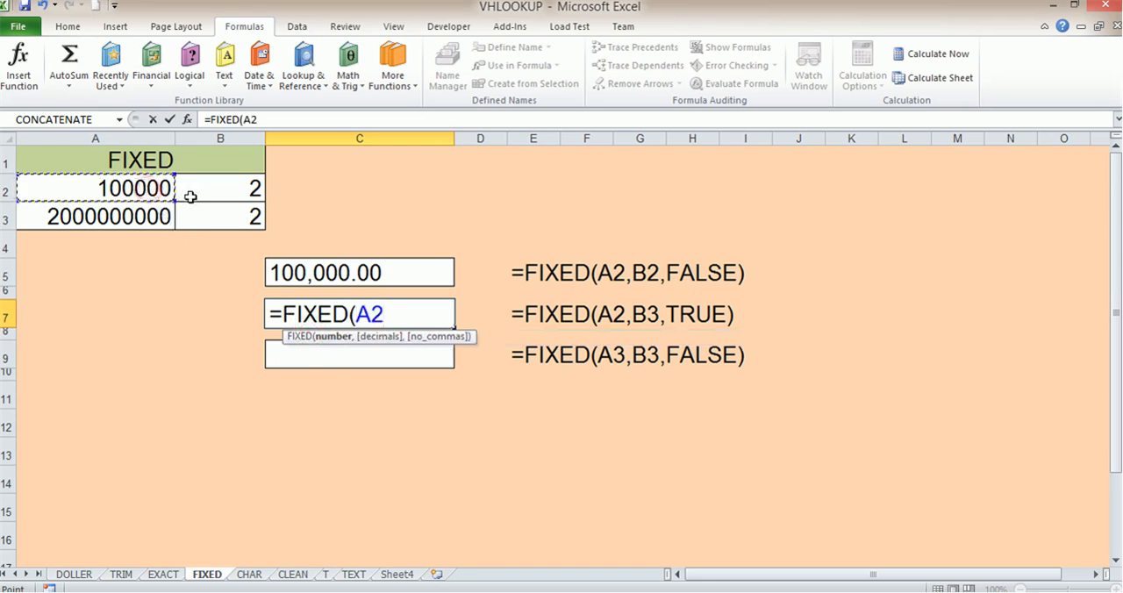
{"action": "type", "text": ","}
{"action": "left_click", "coordinate": [217, 187]}
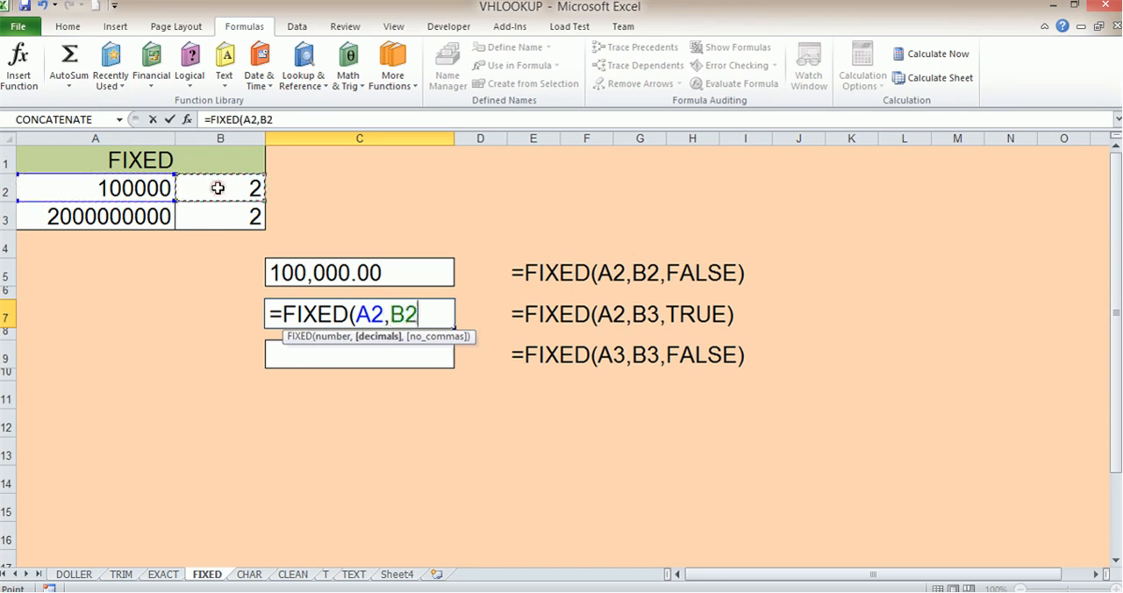
{"action": "type", "text": ",1"}
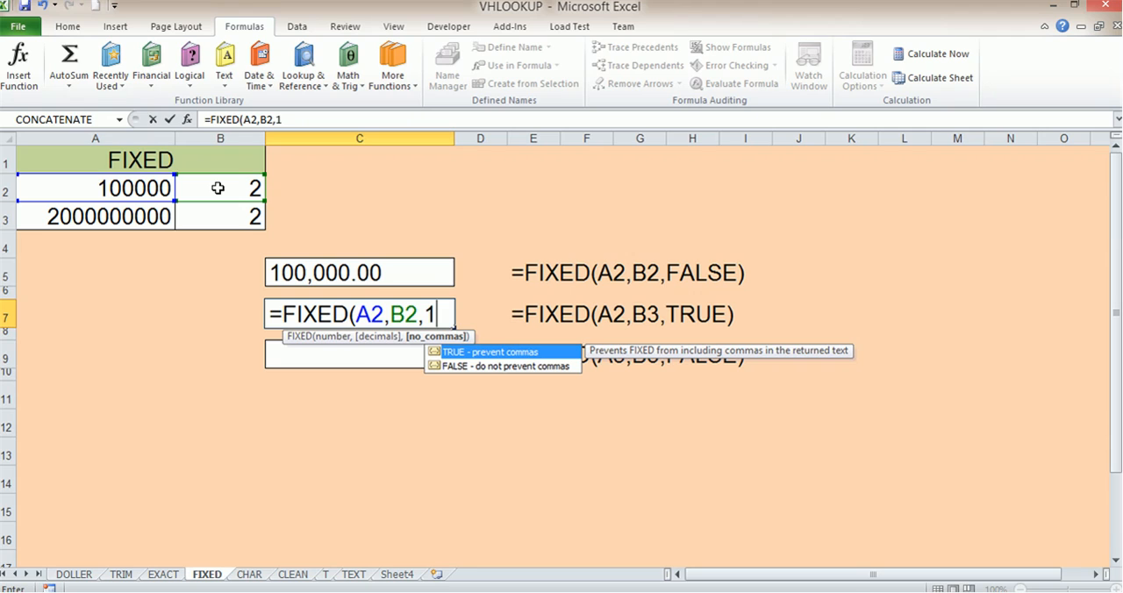
{"action": "type", "text": ")"}
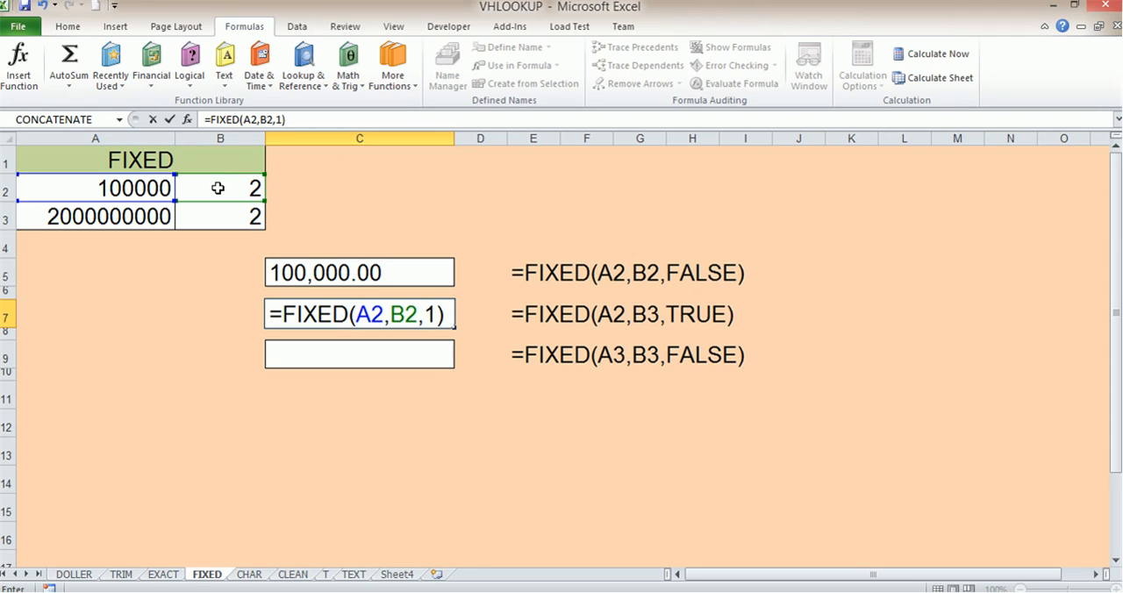
{"action": "key", "text": "Return"}
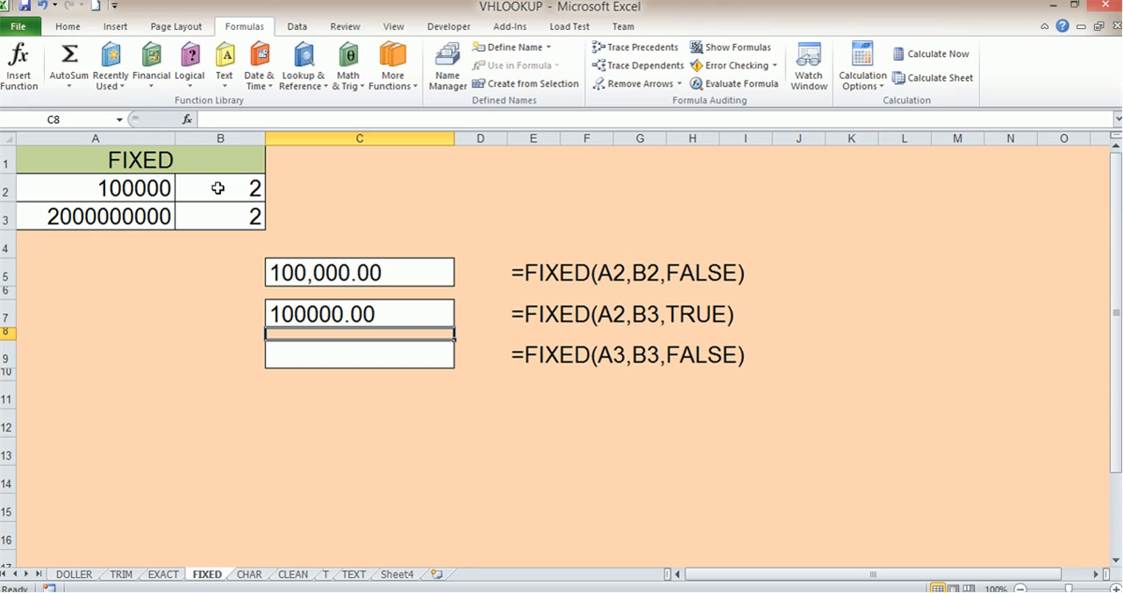
- Change the number in A2 to 10000000 and fill C9 with its comma-formatted FIXED result
{"action": "double_click", "coordinate": [127, 190]}
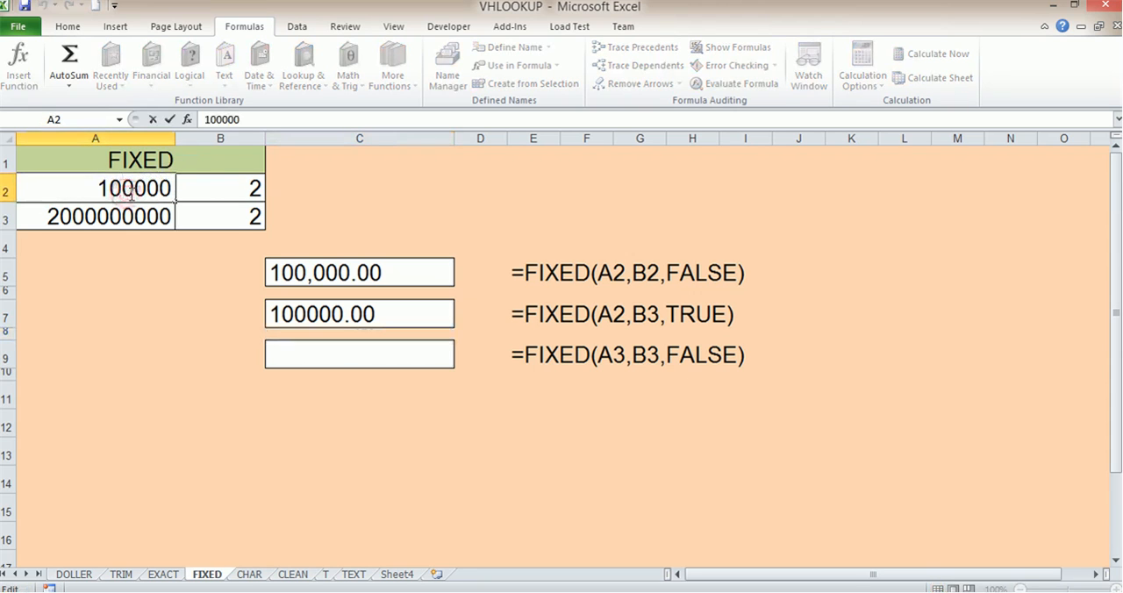
{"action": "type", "text": "00"}
{"action": "left_click", "coordinate": [225, 274]}
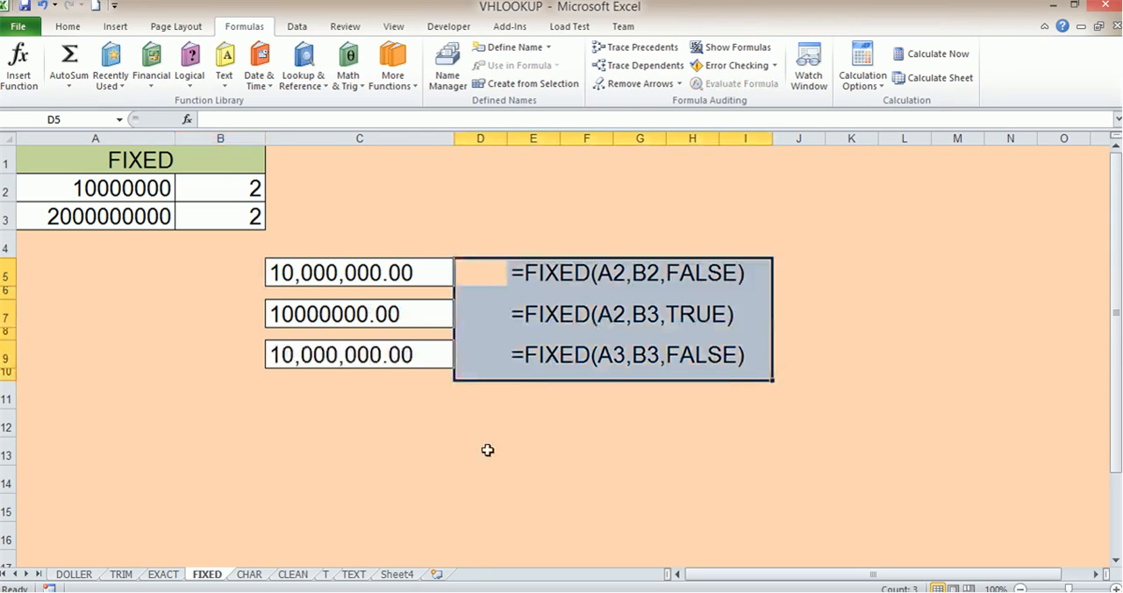
{"action": "left_click_drag", "start_coordinate": [487, 468], "coordinate": [484, 460]}
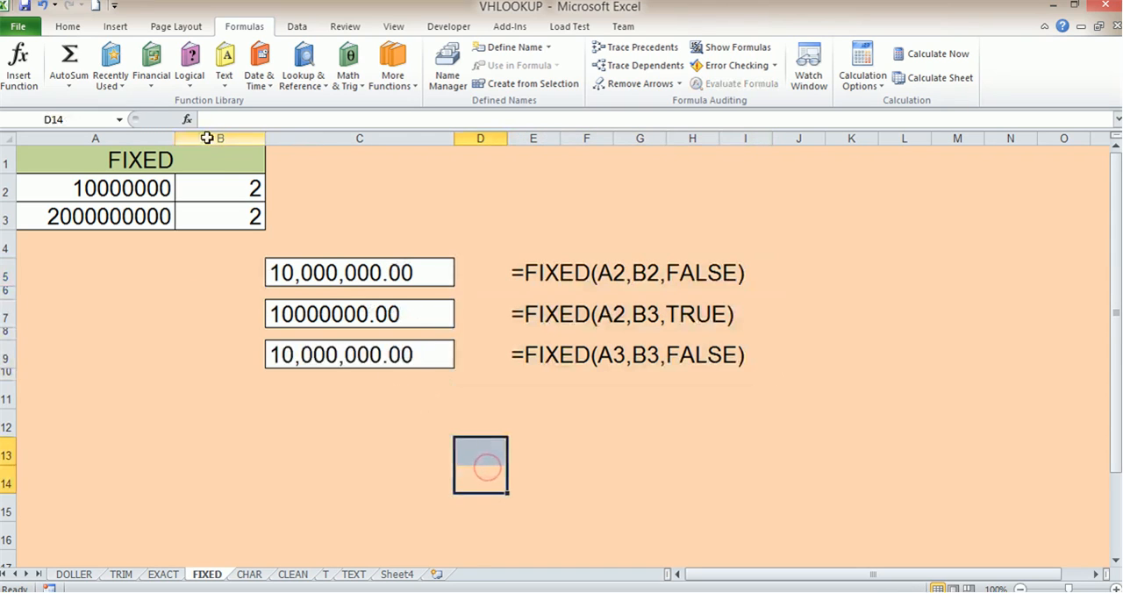
- Switch to the CHAR sheet and clear the existing results in C5, C7 and C13
{"action": "left_click", "coordinate": [226, 77]}
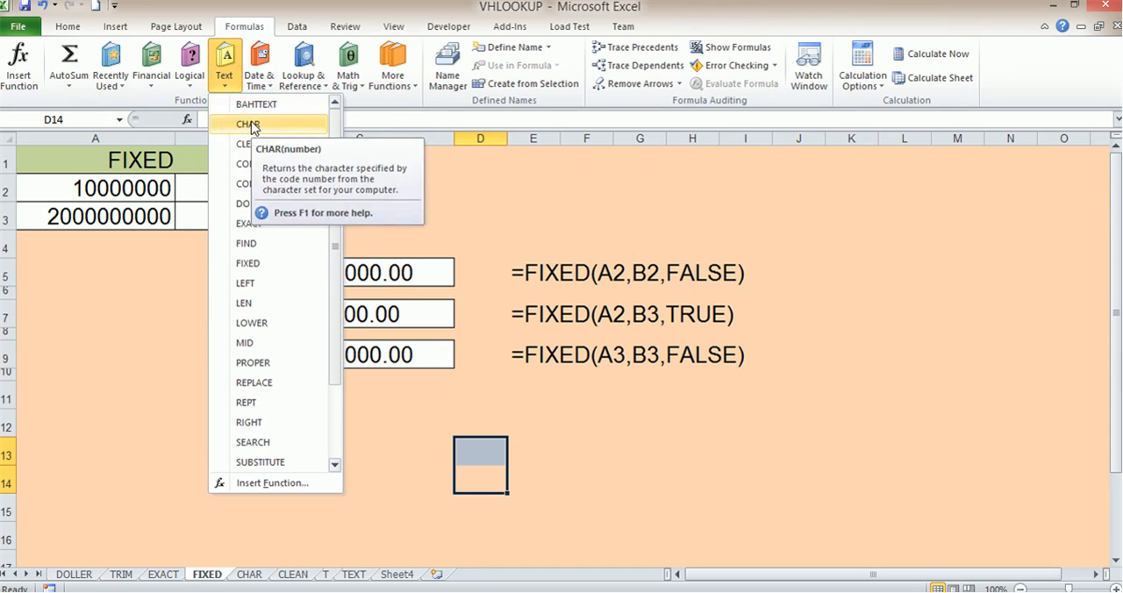
{"action": "left_click", "coordinate": [250, 575]}
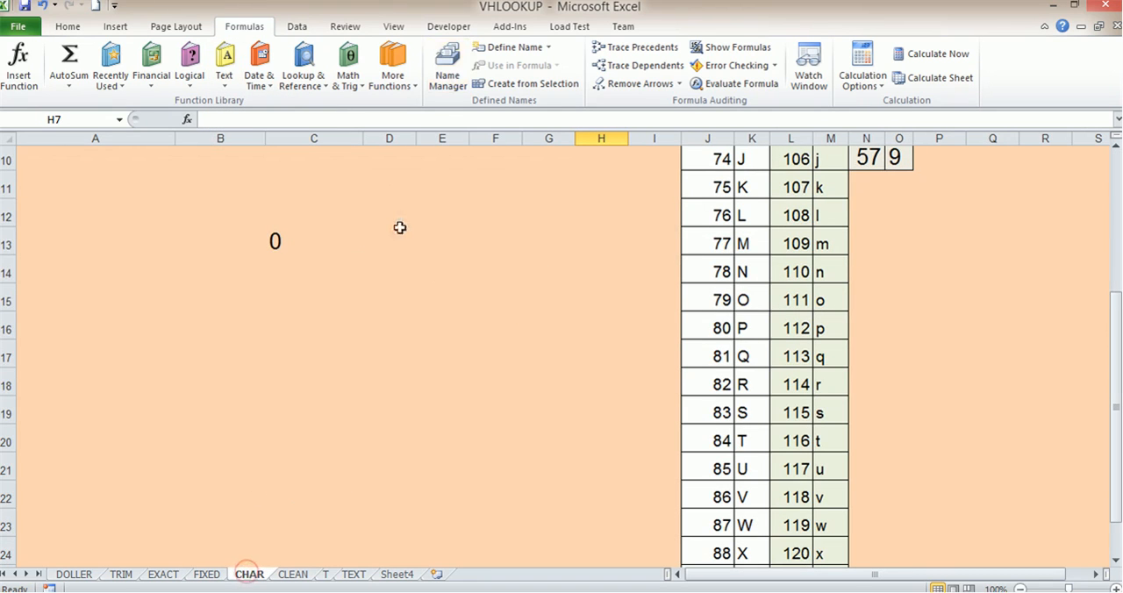
{"action": "left_click", "coordinate": [304, 275]}
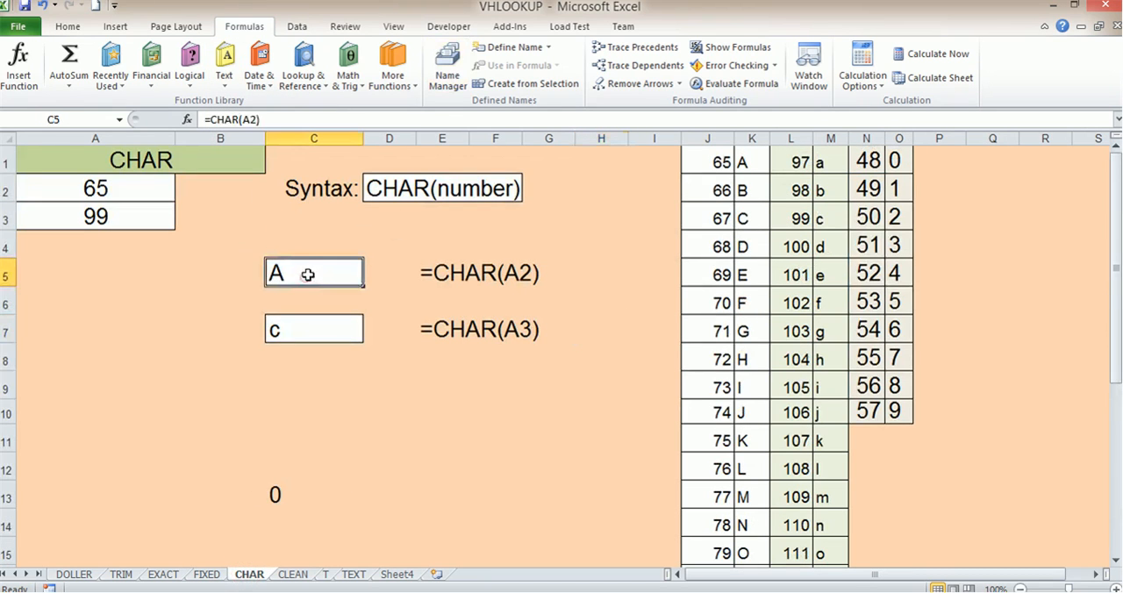
{"action": "key", "text": "Delete"}
{"action": "left_click", "coordinate": [296, 325]}
{"action": "key", "text": "Delete"}
{"action": "left_click", "coordinate": [274, 493]}
{"action": "left_click", "coordinate": [436, 467]}
- Enter the formula =CHAR(A2) in C5 to convert the code in A2 into a character
{"action": "left_click", "coordinate": [314, 274]}
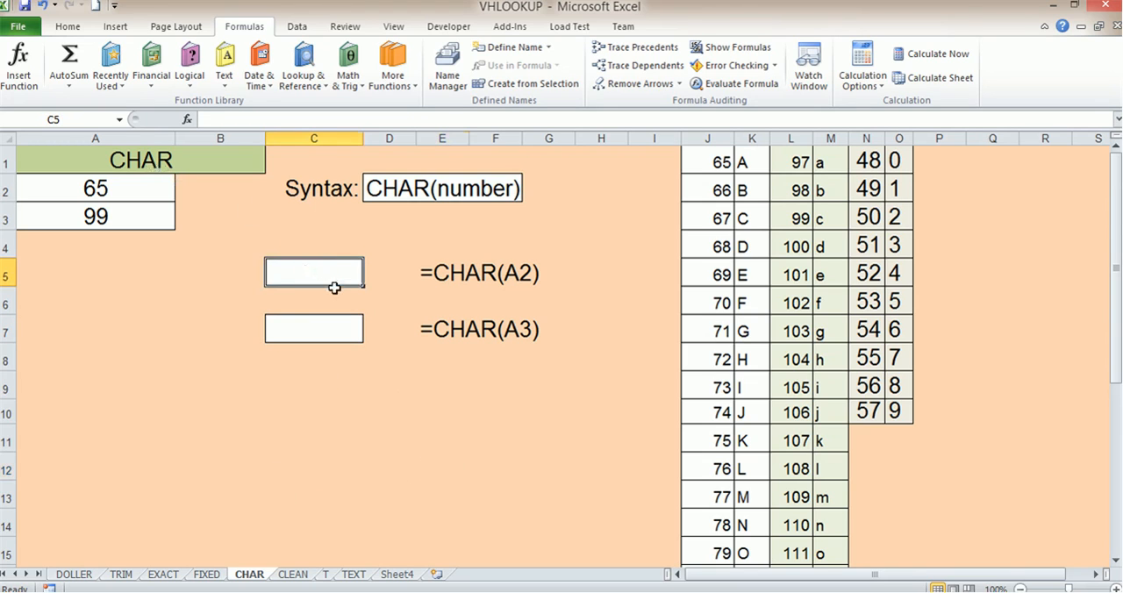
{"action": "type", "text": "=ch"}
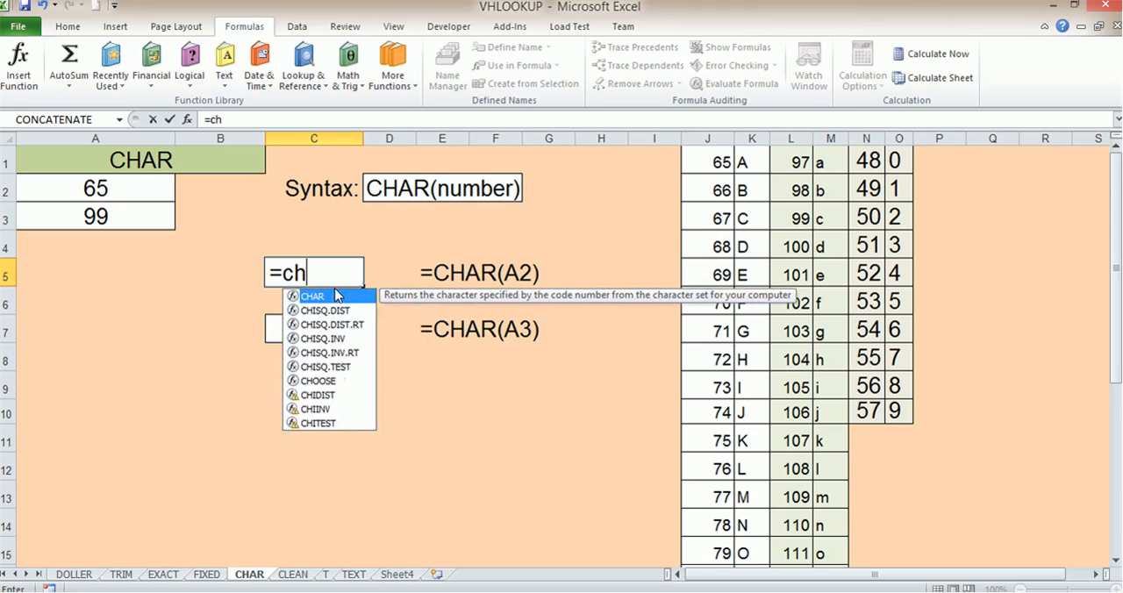
{"action": "double_click", "coordinate": [332, 297]}
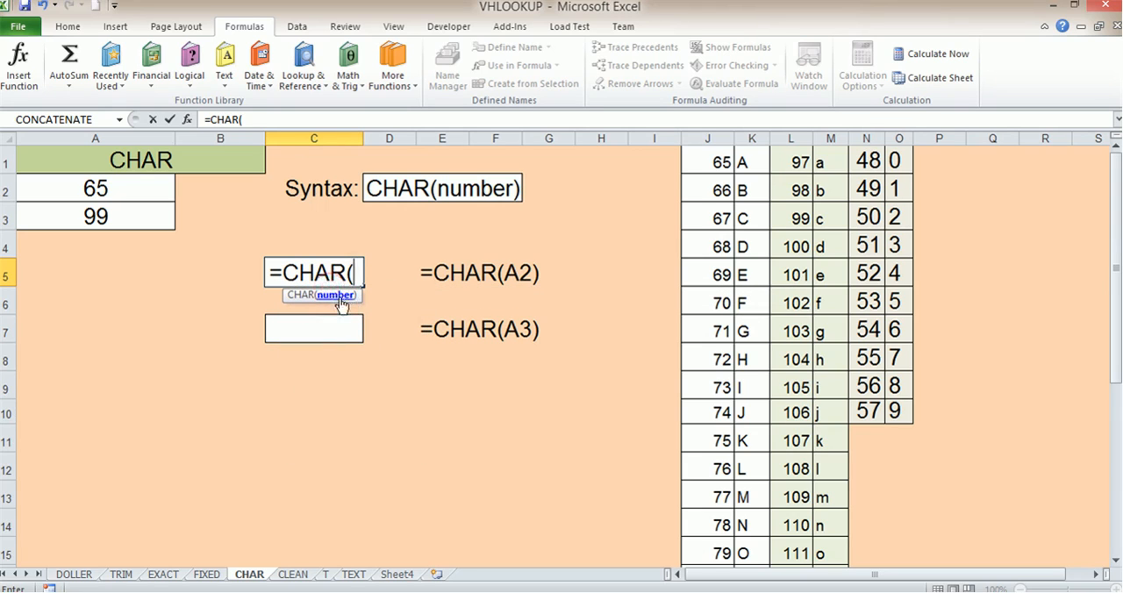
{"action": "left_click", "coordinate": [94, 190]}
{"action": "type", "text": ")"}
{"action": "left_click", "coordinate": [472, 389]}
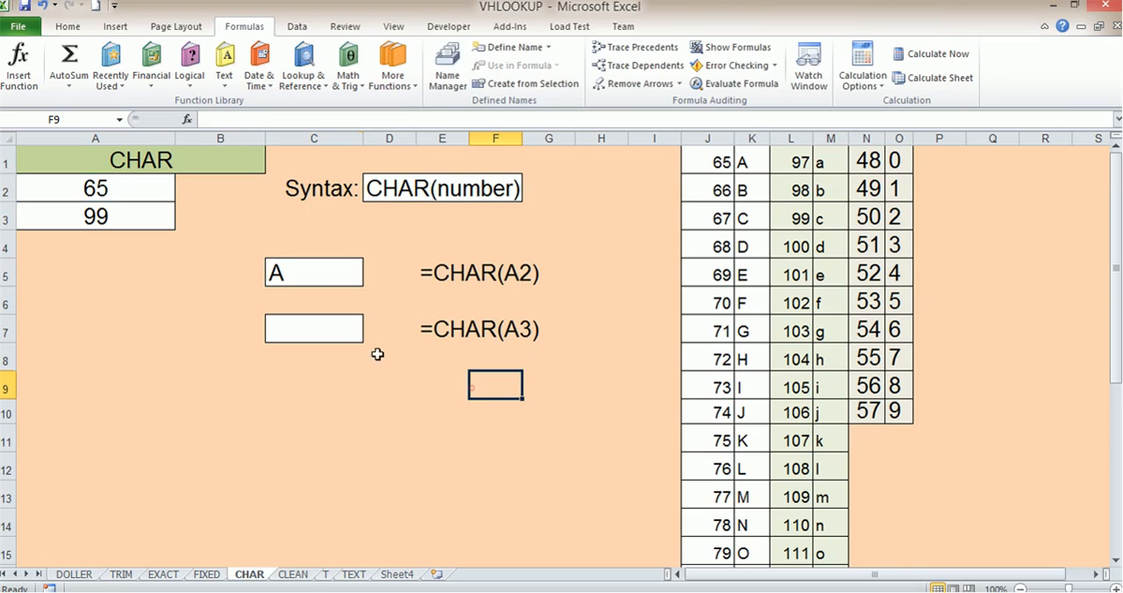
- Compare the code in A2 with the reference table, checking the first codes in column J against their CHAR formulas in column K
{"action": "left_click", "coordinate": [98, 182]}
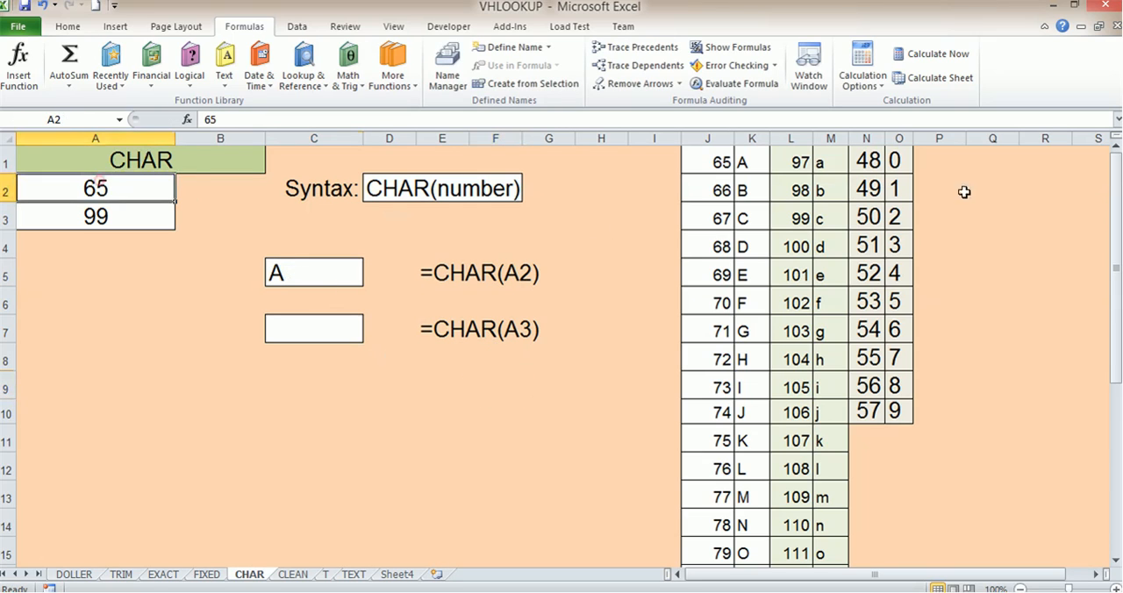
{"action": "scroll", "coordinate": [856, 228], "scroll_direction": "down", "scroll_amount": 3}
{"action": "scroll", "coordinate": [856, 228], "scroll_direction": "up", "scroll_amount": 3}
{"action": "left_click_drag", "start_coordinate": [723, 165], "coordinate": [742, 387]}
{"action": "left_click", "coordinate": [753, 160]}
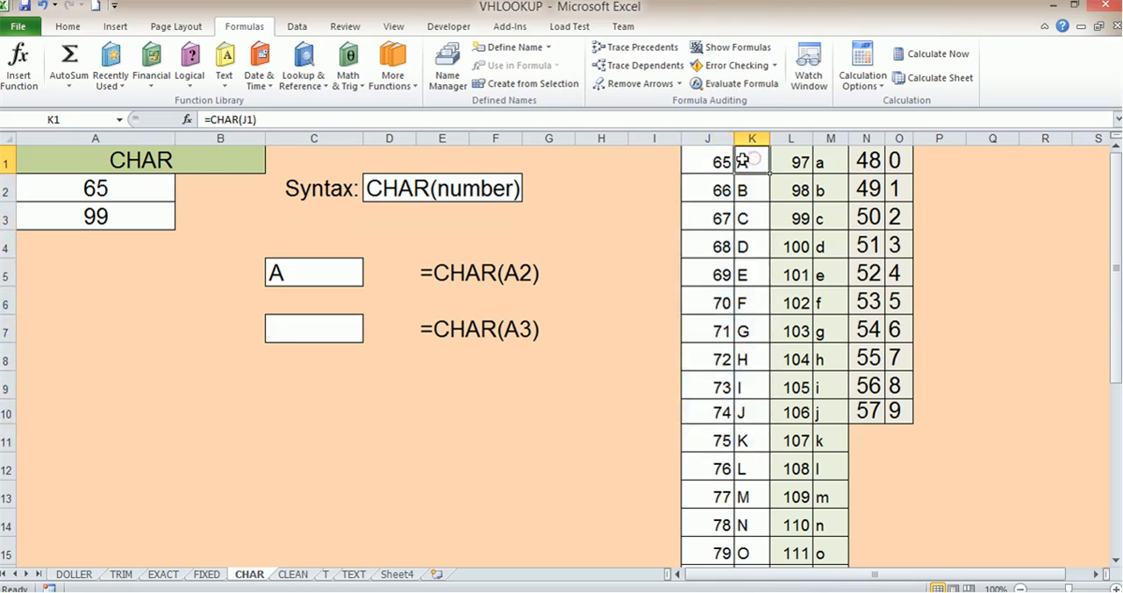
{"action": "left_click", "coordinate": [718, 162]}
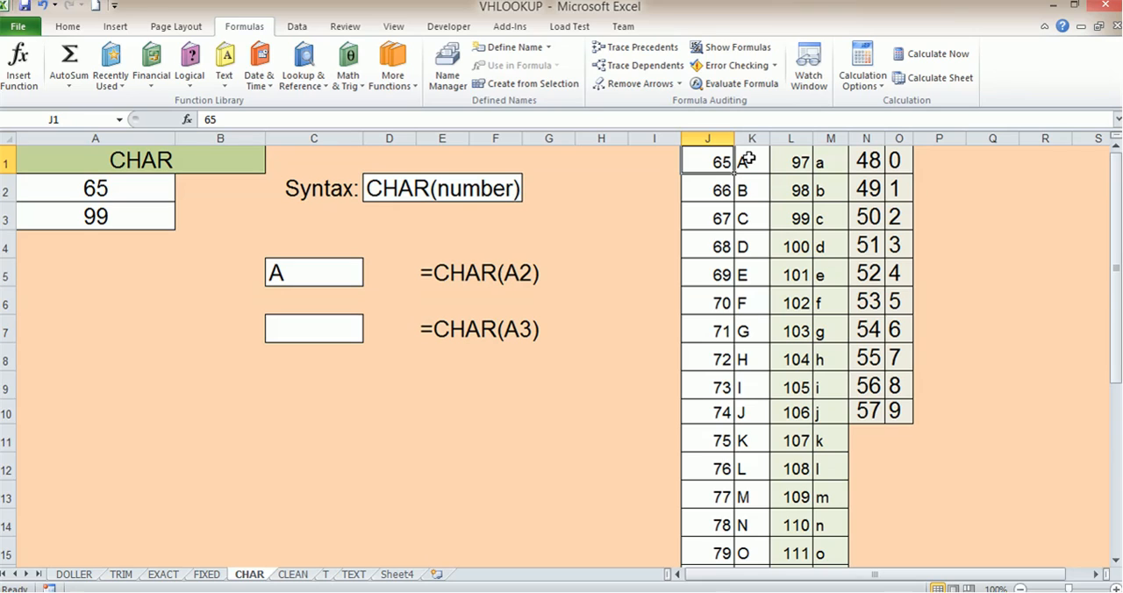
{"action": "left_click", "coordinate": [721, 190]}
{"action": "left_click", "coordinate": [723, 217]}
{"action": "left_click", "coordinate": [744, 167]}
{"action": "left_click", "coordinate": [746, 189]}
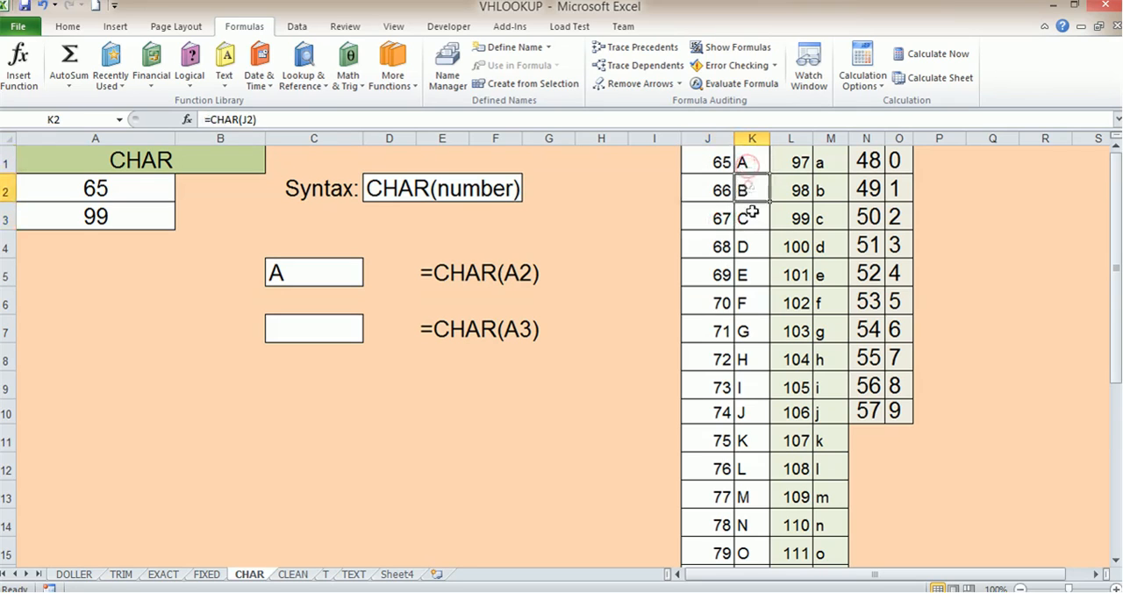
- Examine the full uppercase code range from J1 to J26 beside the matching letters in column K
{"action": "left_click", "coordinate": [718, 161]}
{"action": "scroll", "coordinate": [725, 284], "scroll_direction": "down", "scroll_amount": 5}
{"action": "left_click", "coordinate": [724, 445]}
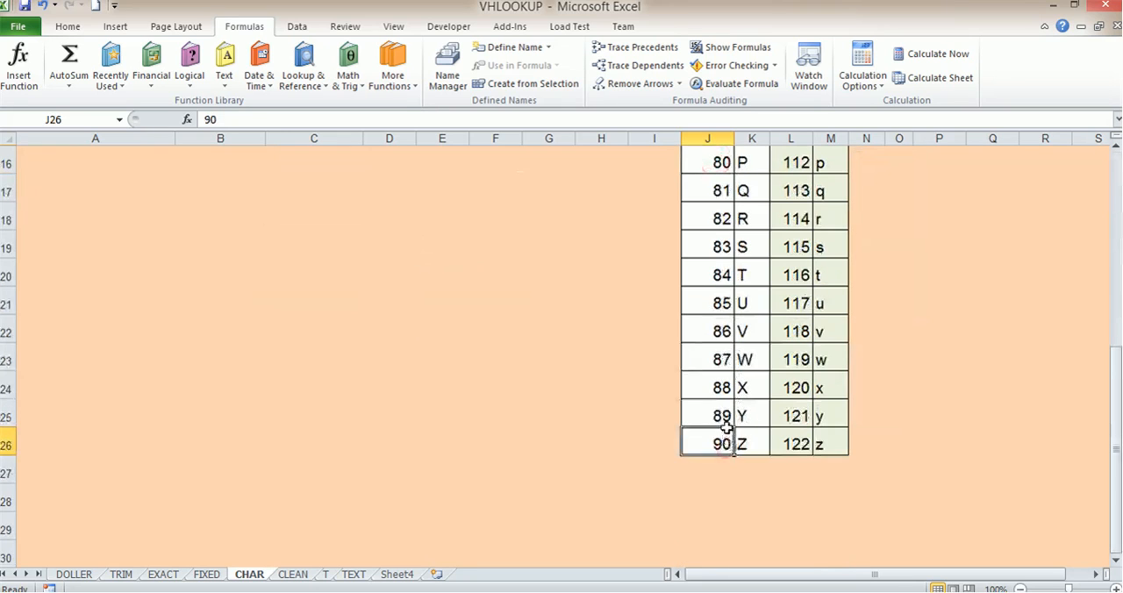
{"action": "scroll", "coordinate": [727, 427], "scroll_direction": "up", "scroll_amount": 5}
{"action": "left_click_drag", "start_coordinate": [743, 163], "coordinate": [756, 533]}
{"action": "scroll", "coordinate": [753, 532], "scroll_direction": "up", "scroll_amount": 4}
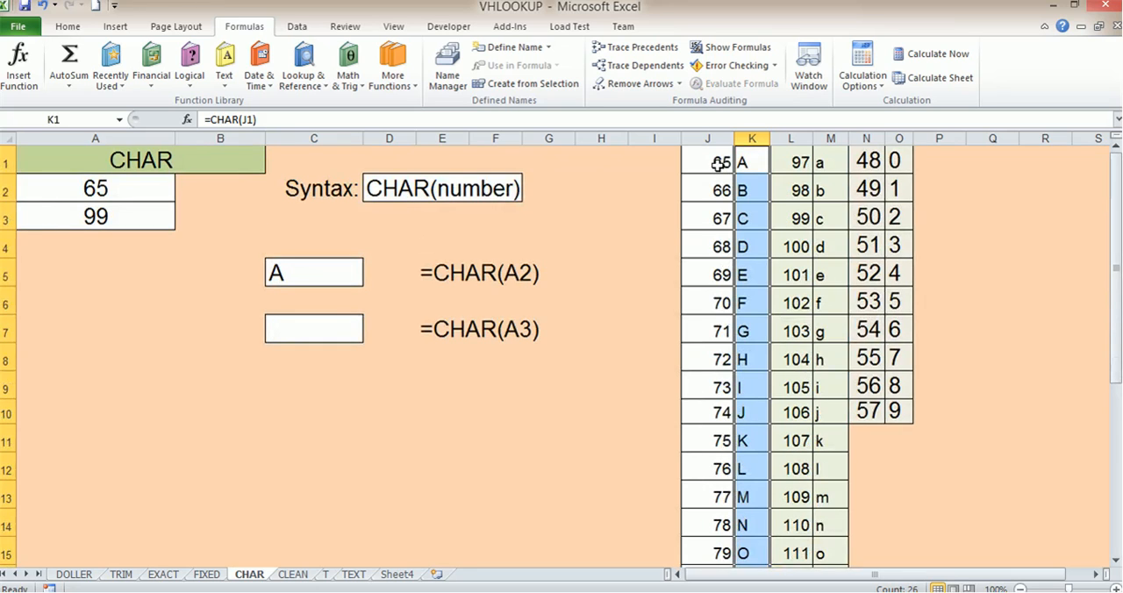
{"action": "scroll", "coordinate": [720, 245], "scroll_direction": "down", "scroll_amount": 1}
{"action": "scroll", "coordinate": [720, 246], "scroll_direction": "down", "scroll_amount": 3}
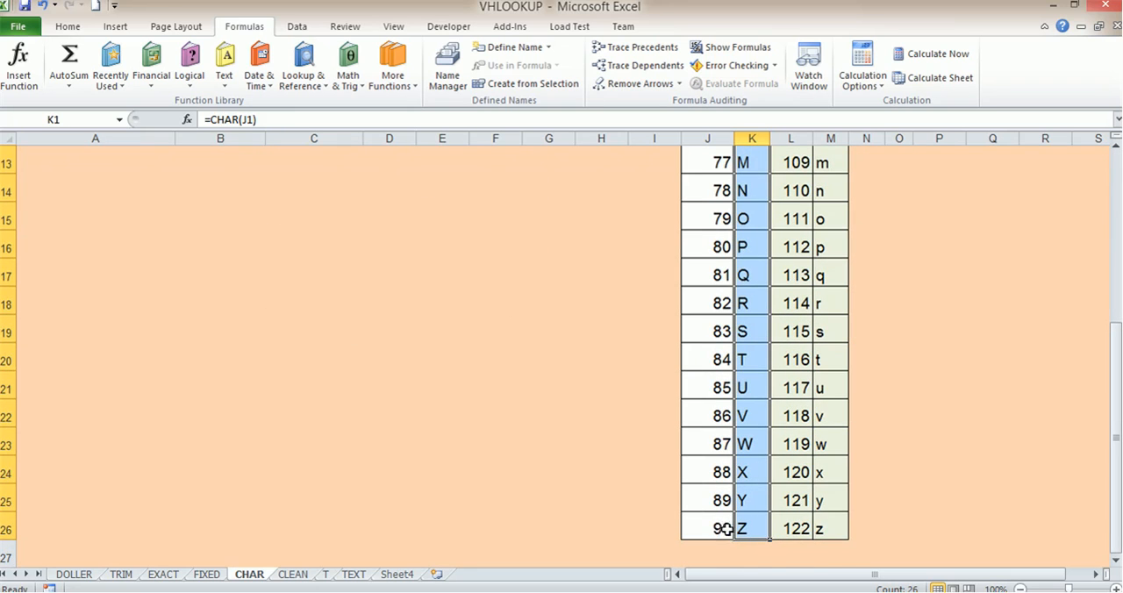
{"action": "scroll", "coordinate": [728, 302], "scroll_direction": "up", "scroll_amount": 4}
- Examine the lowercase code range from L1 to L26 beside the matching letters in column M
{"action": "left_click", "coordinate": [794, 168]}
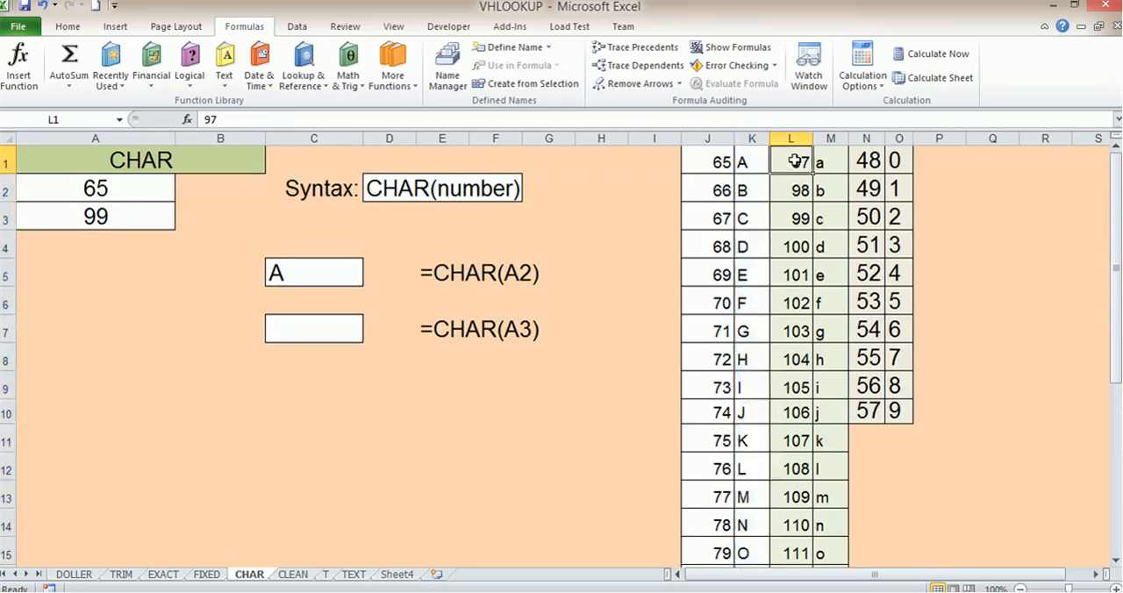
{"action": "scroll", "coordinate": [796, 200], "scroll_direction": "down", "scroll_amount": 5}
{"action": "left_click", "coordinate": [791, 444]}
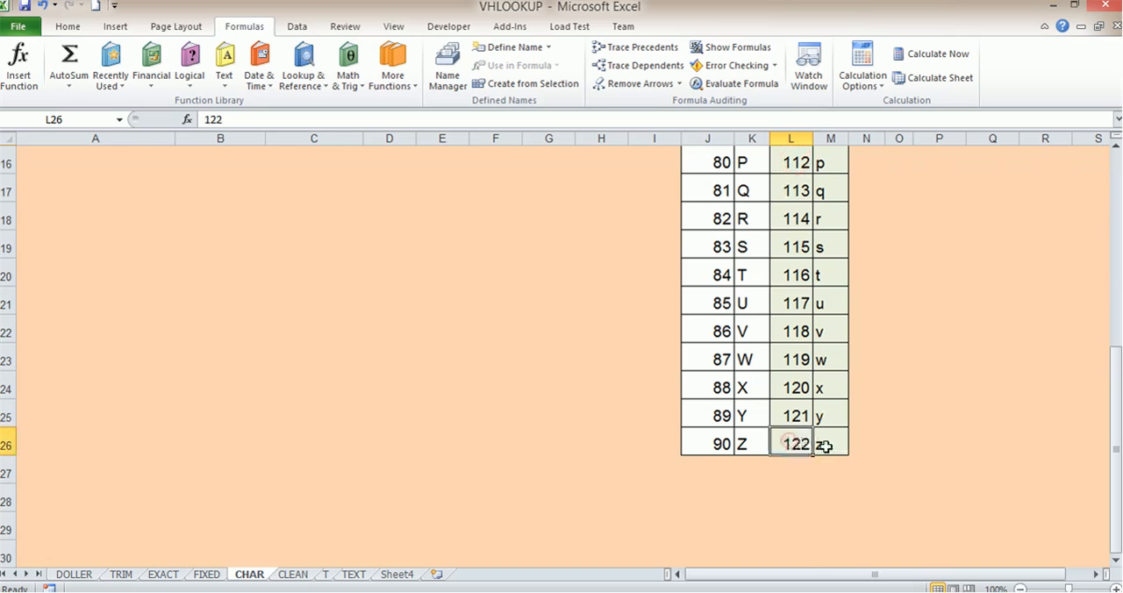
{"action": "scroll", "coordinate": [834, 443], "scroll_direction": "up", "scroll_amount": 5}
{"action": "left_click_drag", "start_coordinate": [825, 166], "coordinate": [834, 529]}
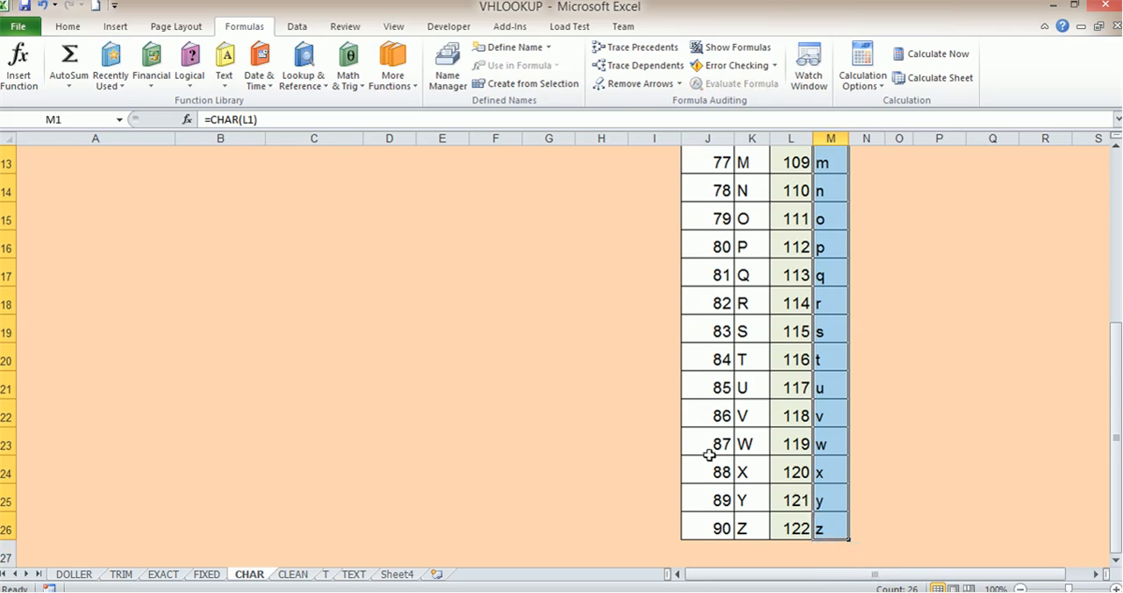
{"action": "scroll", "coordinate": [741, 527], "scroll_direction": "up", "scroll_amount": 4}
- Examine the digit codes in N1:N10, and select C7 for the =CHAR(A3) example
{"action": "left_click", "coordinate": [995, 298]}
{"action": "left_click", "coordinate": [875, 163]}
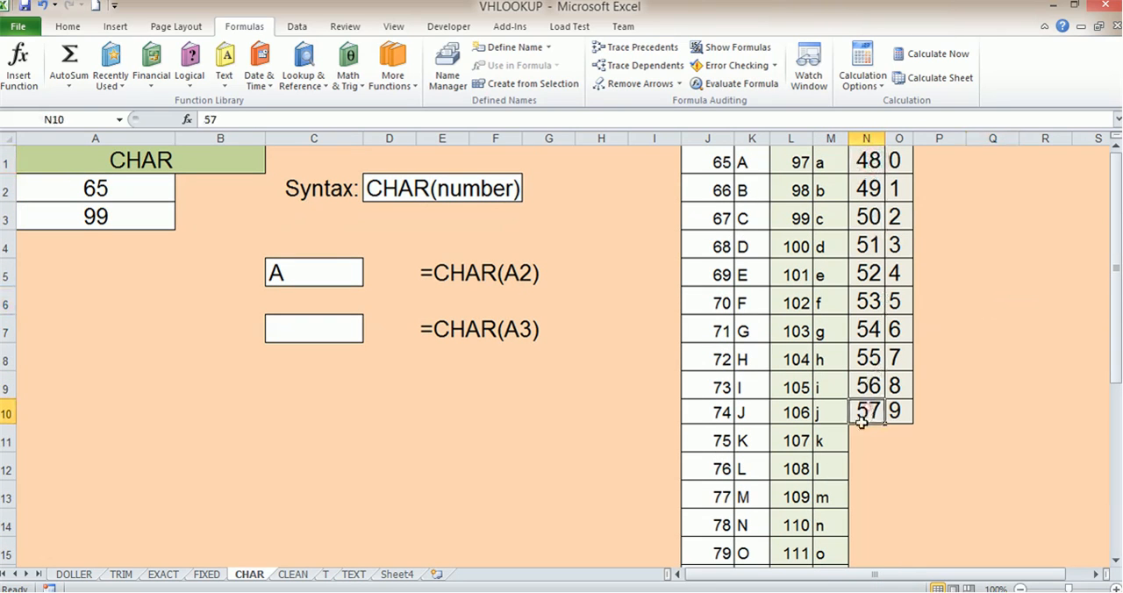
{"action": "left_click_drag", "start_coordinate": [869, 167], "coordinate": [877, 420]}
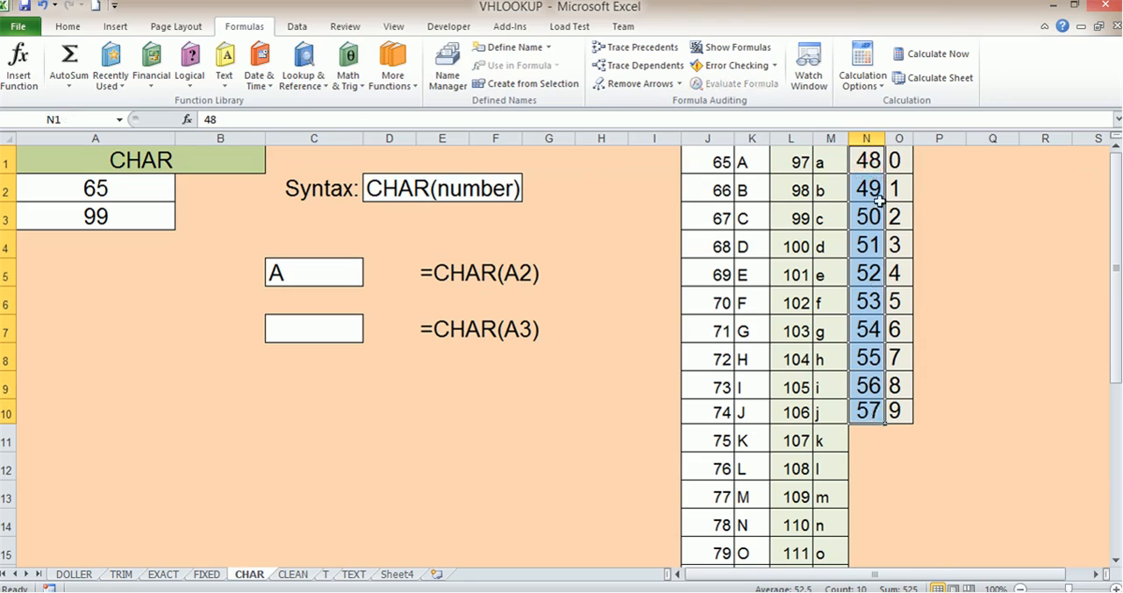
{"action": "left_click", "coordinate": [869, 160]}
{"action": "left_click", "coordinate": [871, 412]}
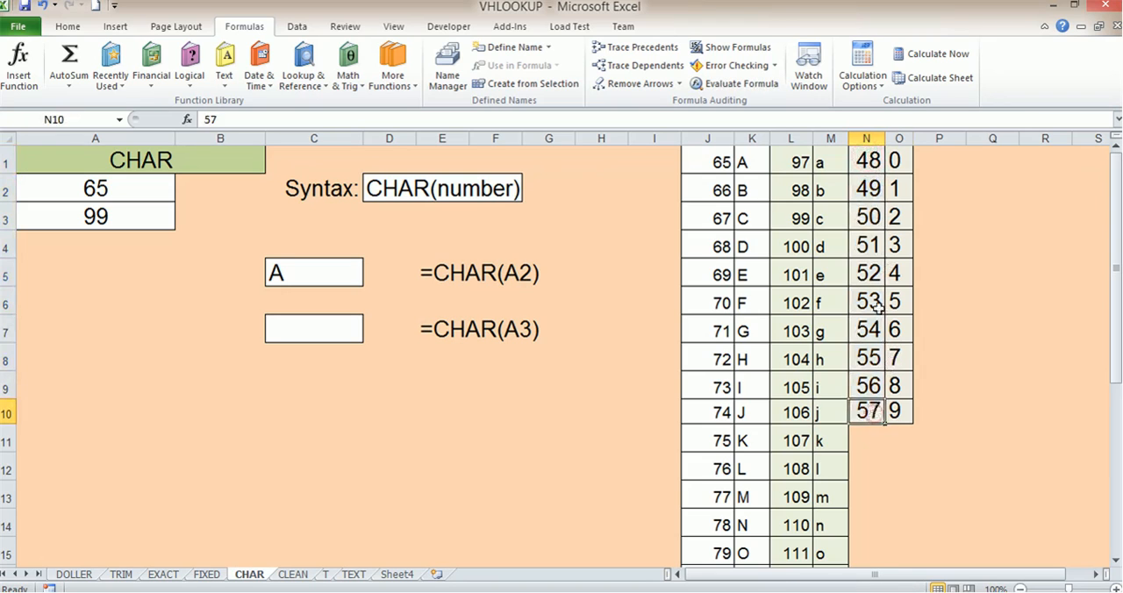
{"action": "left_click", "coordinate": [335, 277]}
{"action": "left_click", "coordinate": [318, 332]}
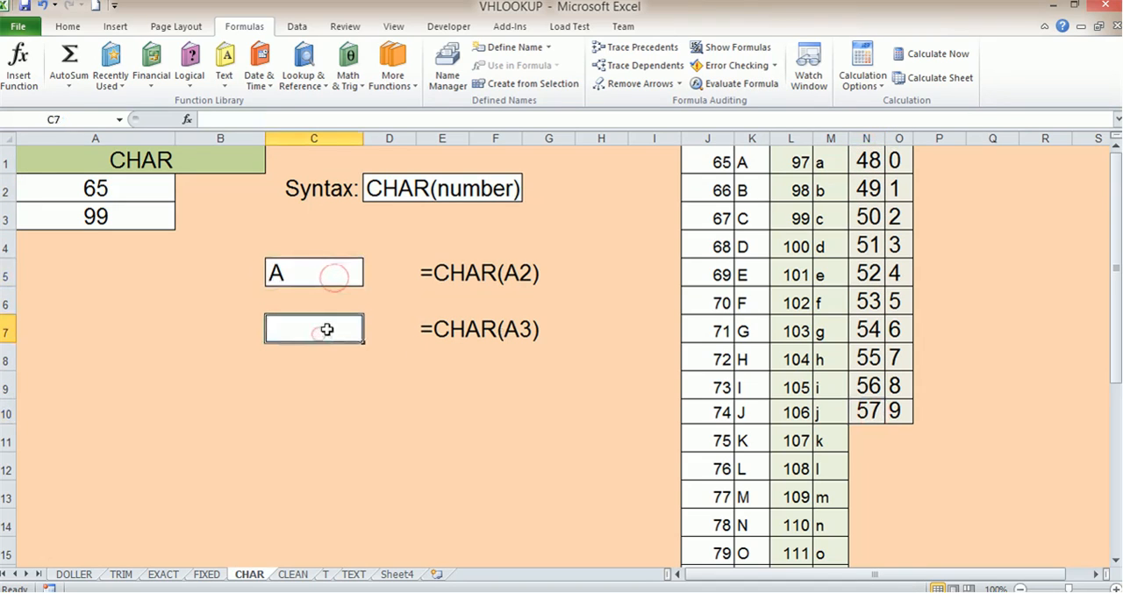
- Enter =CHAR(49) in C7 to convert a digit code from the reference table
{"action": "type", "text": "=ch"}
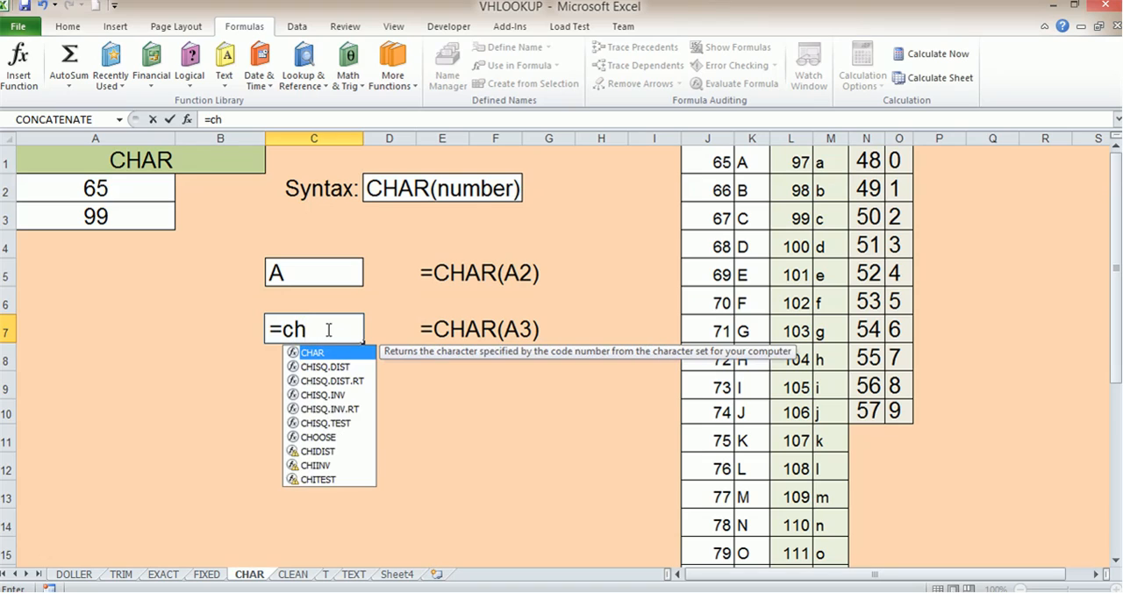
{"action": "key", "text": "Tab"}
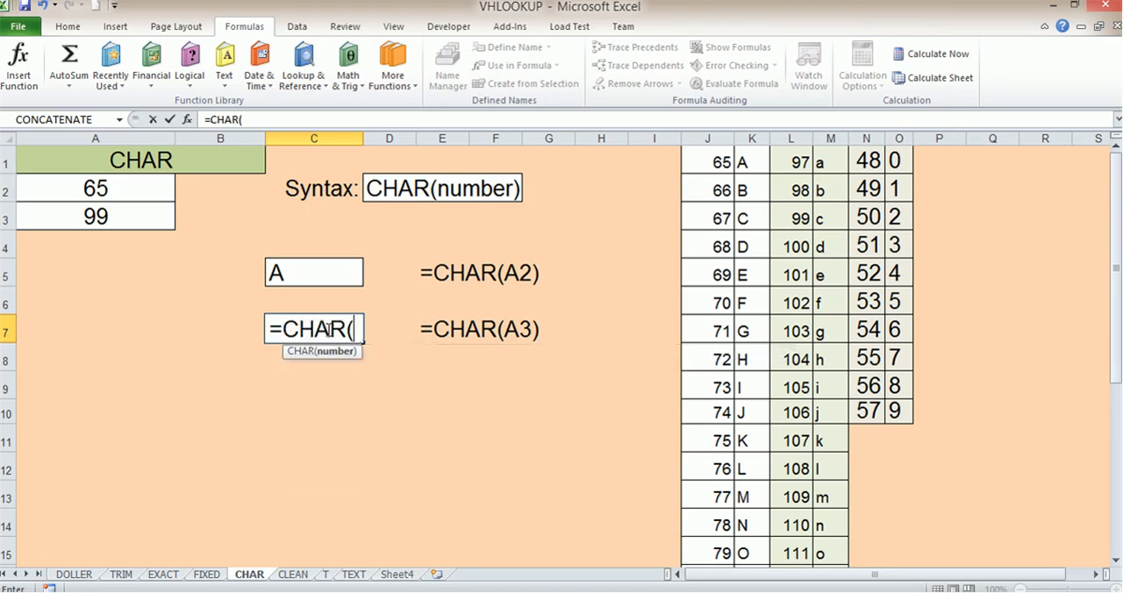
{"action": "type", "text": "7"}
{"action": "key", "text": "BackSpace"}
{"action": "type", "text": "49"}
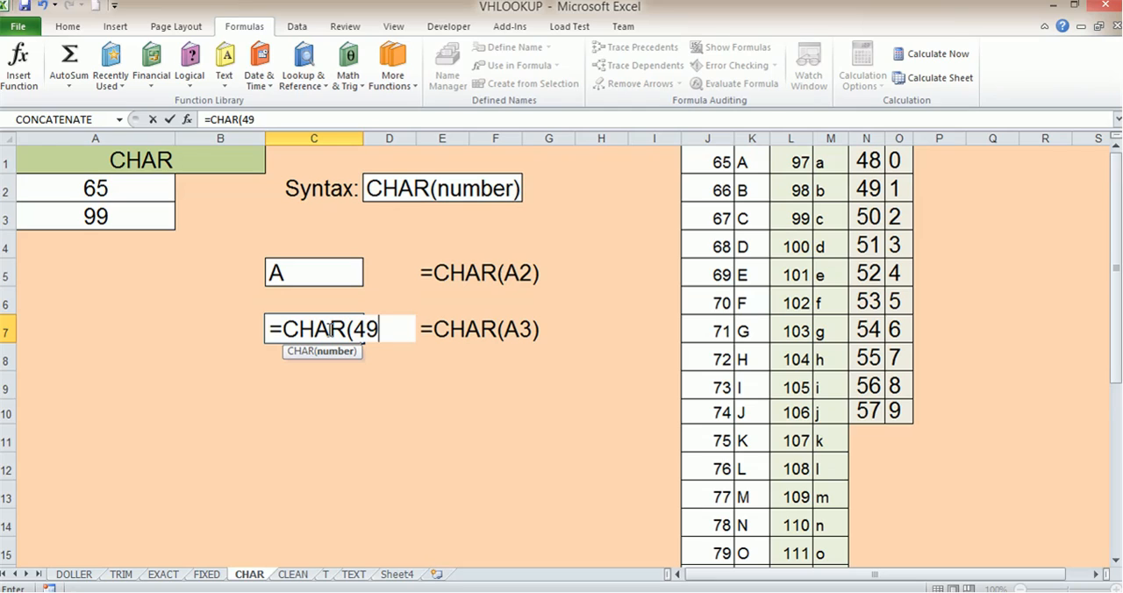
{"action": "type", "text": ")"}
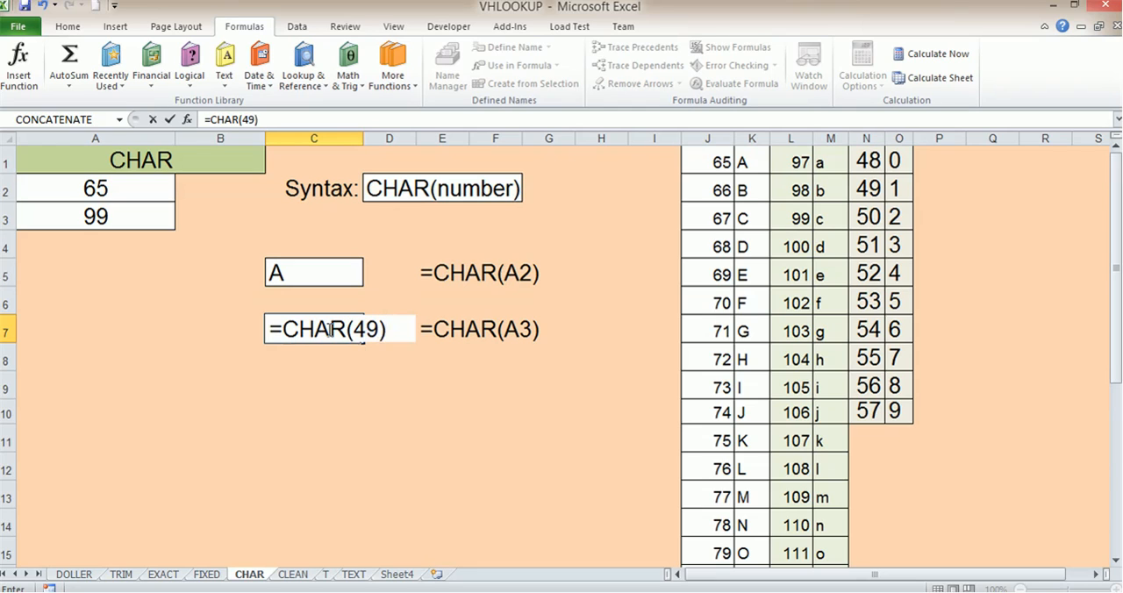
{"action": "key", "text": "Return"}
- Replace the formula in C7 with =CHAR(A3)
{"action": "left_click", "coordinate": [326, 329]}
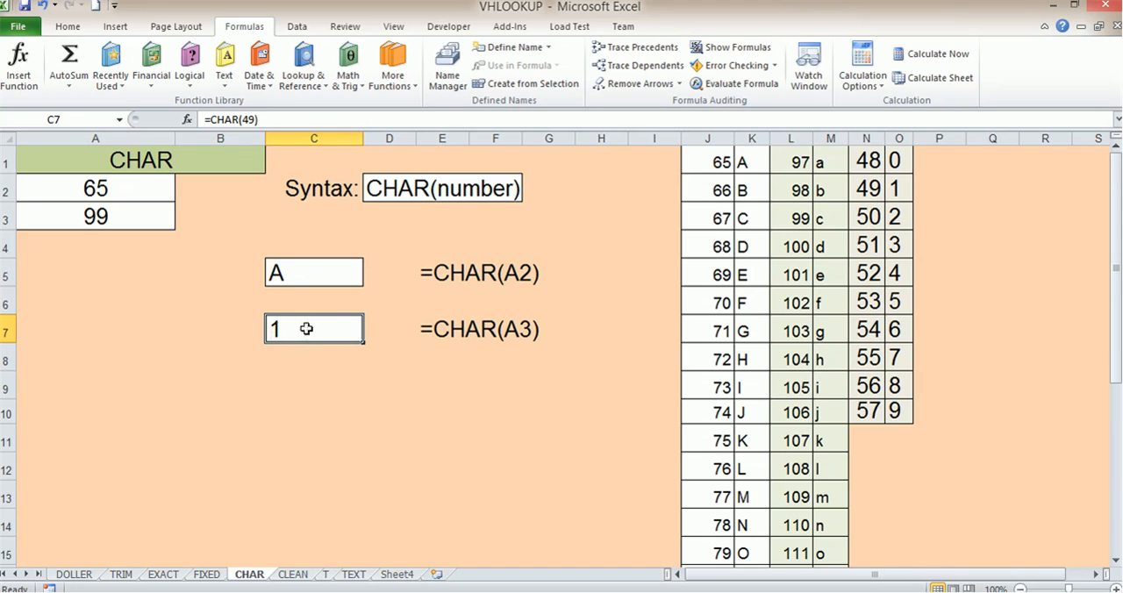
{"action": "type", "text": "=ch"}
{"action": "key", "text": "Tab"}
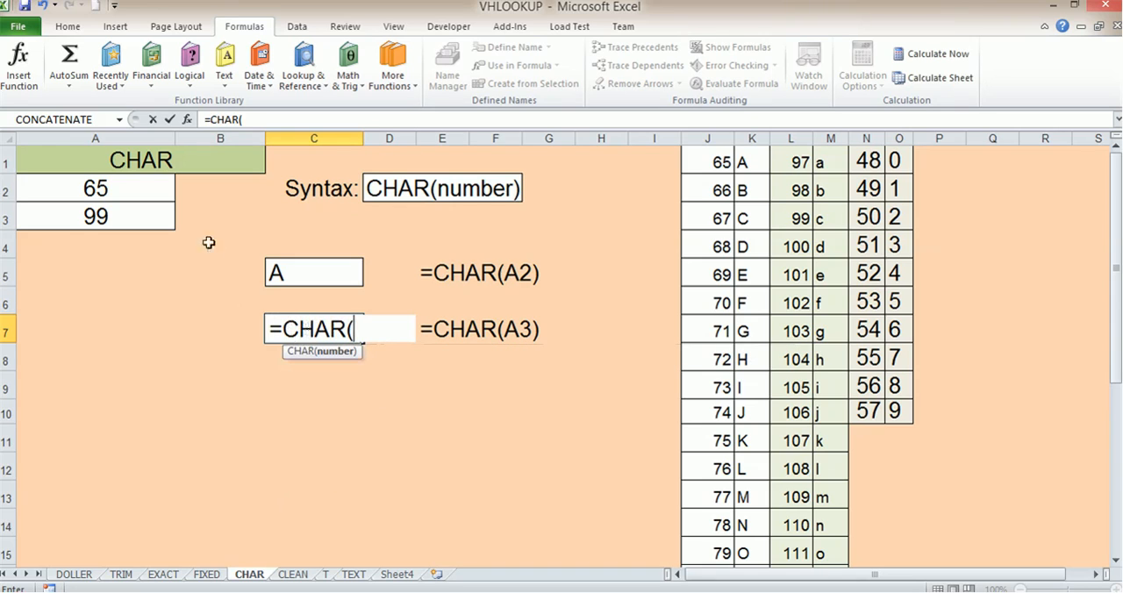
{"action": "left_click", "coordinate": [151, 219]}
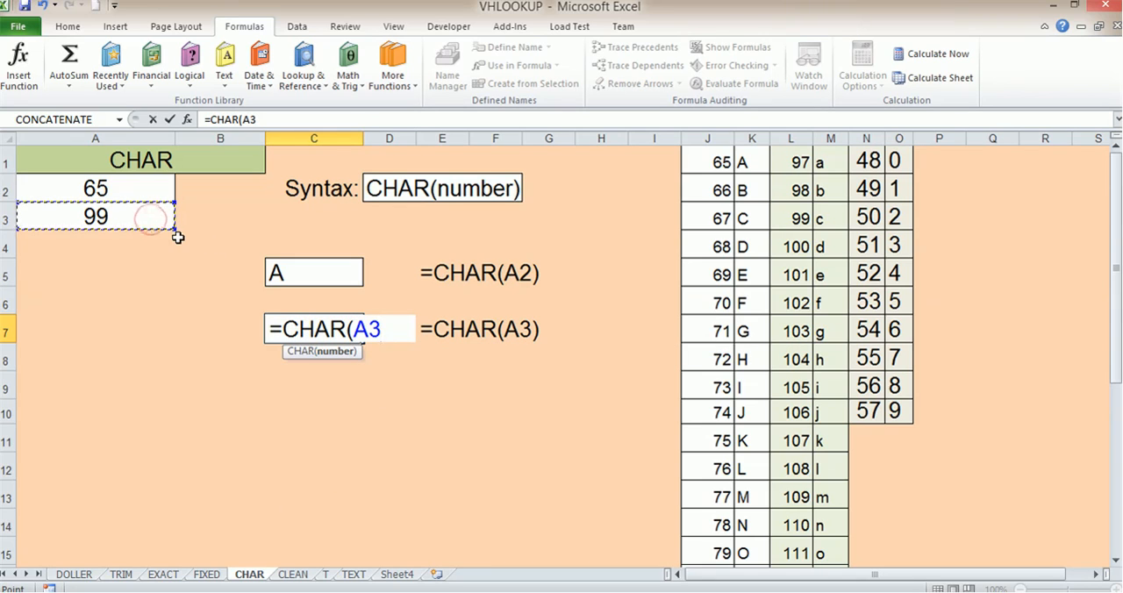
{"action": "type", "text": ")"}
{"action": "key", "text": "Return"}
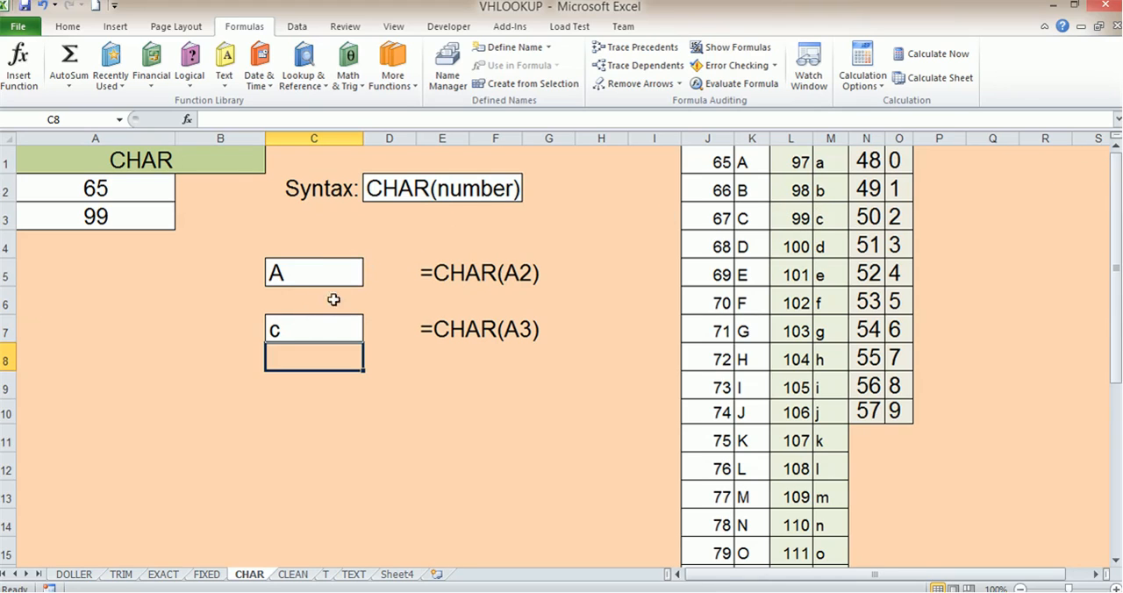
- Review the CHAR(number) syntax in D2 and look through the list of available text functions
{"action": "left_click", "coordinate": [325, 186]}
{"action": "left_click", "coordinate": [404, 188]}
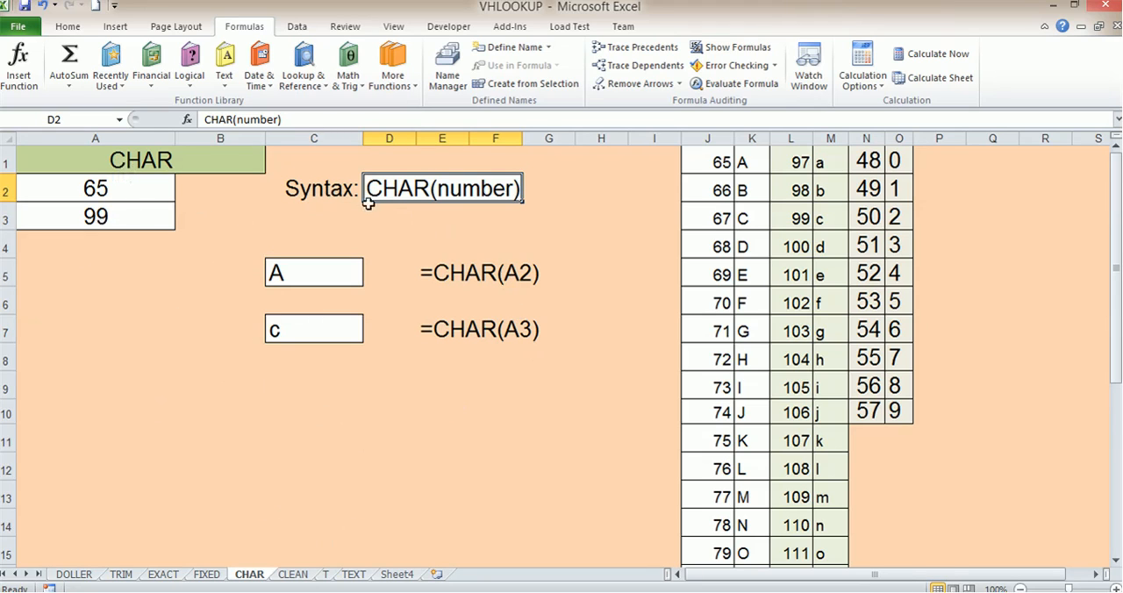
{"action": "left_click", "coordinate": [229, 83]}
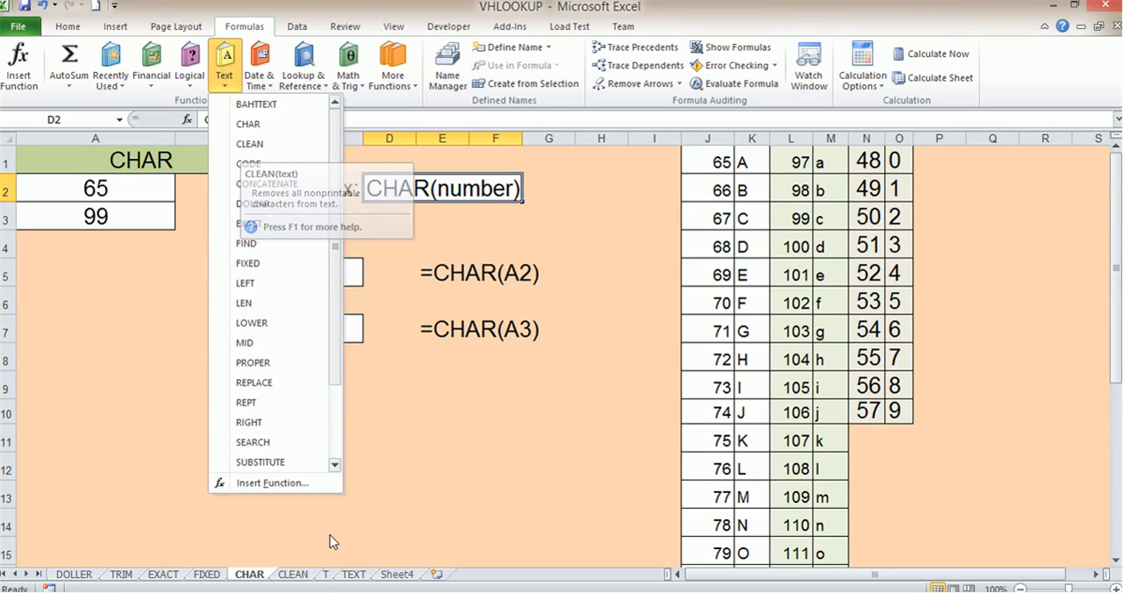
- Switch to the CLEAN worksheet and clear the existing result in C5
{"action": "left_click", "coordinate": [300, 580]}
{"action": "left_click", "coordinate": [300, 579]}
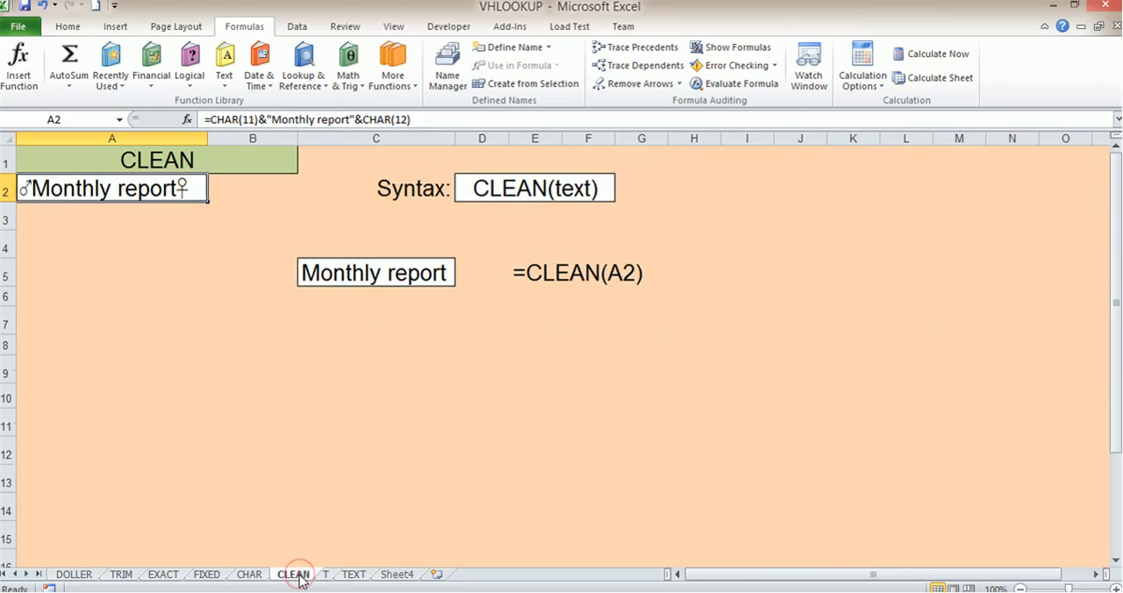
{"action": "left_click", "coordinate": [172, 348]}
{"action": "left_click", "coordinate": [162, 157]}
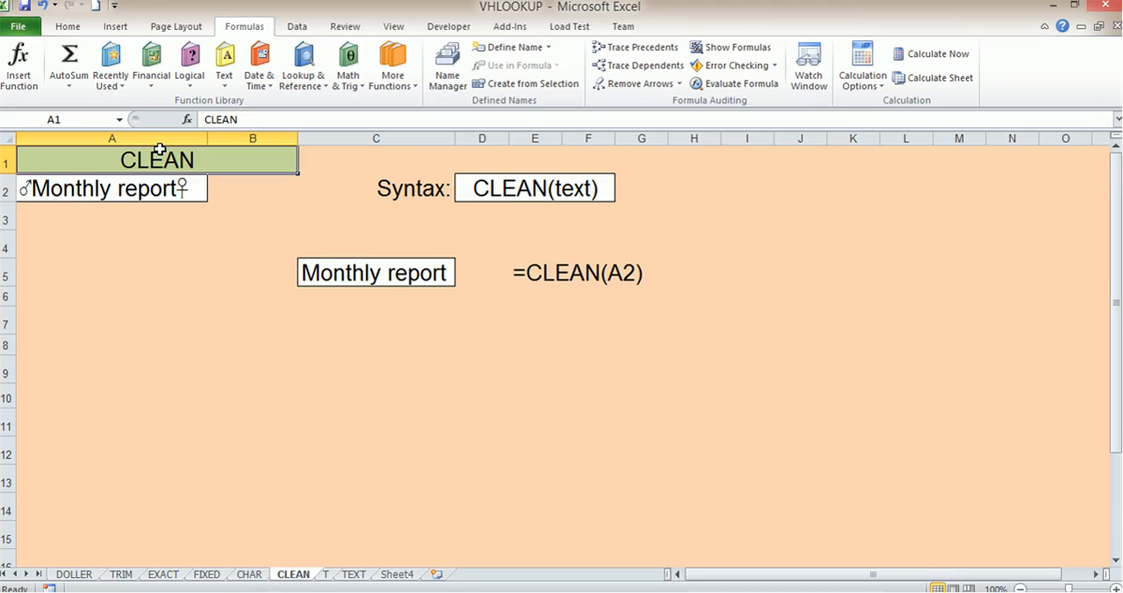
{"action": "left_click", "coordinate": [411, 274]}
{"action": "key", "text": "Delete"}
{"action": "left_click", "coordinate": [421, 313]}
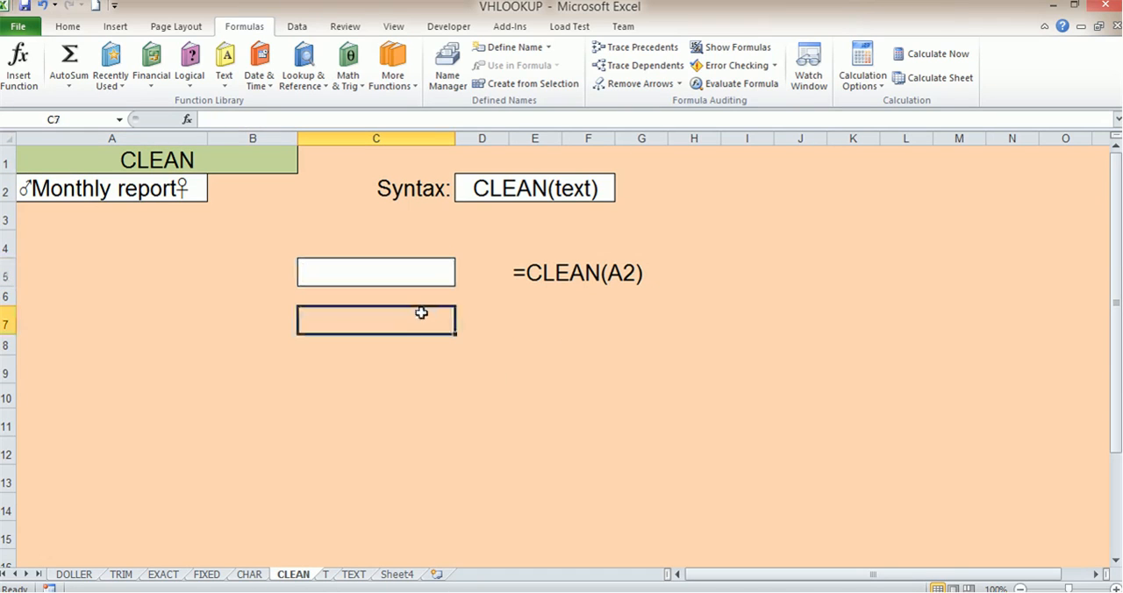
- Check the source text in A2, and enter =CLEAN(A2) in C5 to strip its nonprintable characters
{"action": "left_click", "coordinate": [25, 189]}
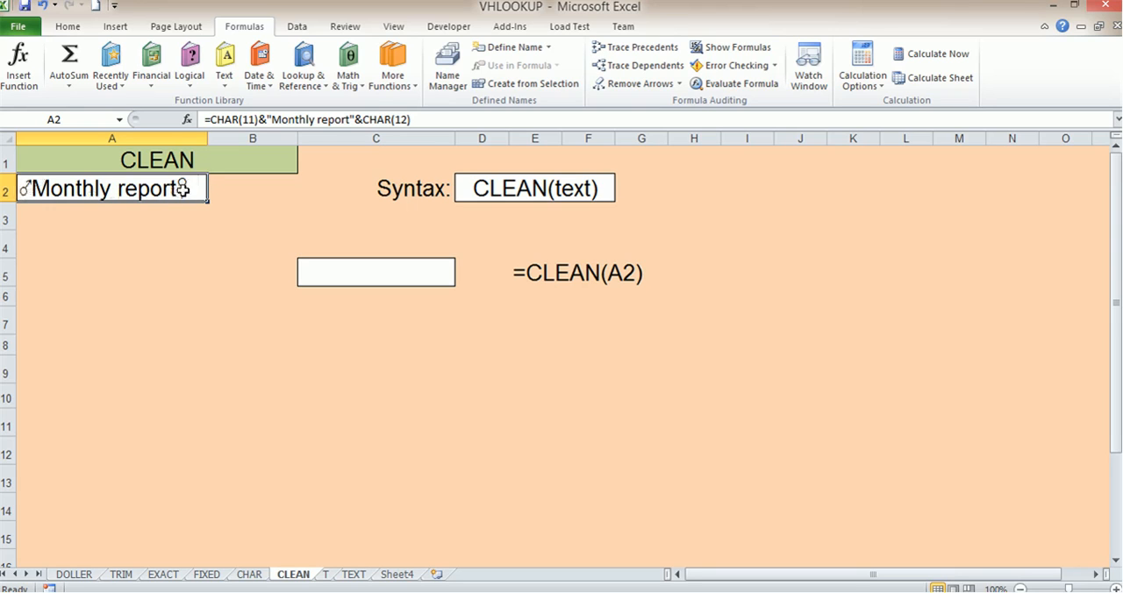
{"action": "left_click", "coordinate": [364, 277]}
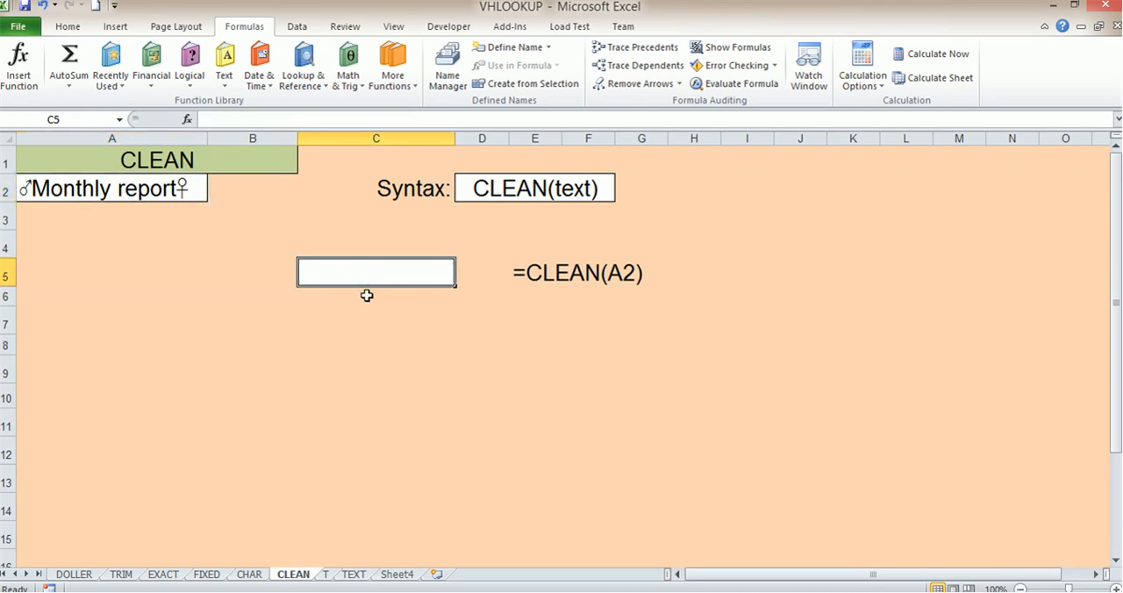
{"action": "type", "text": "C"}
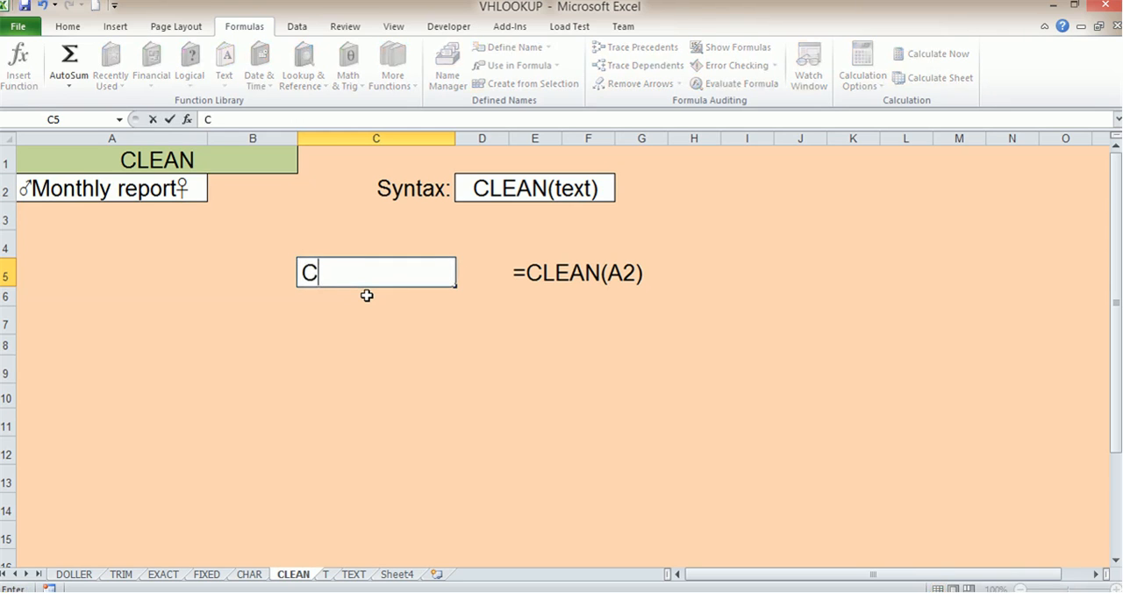
{"action": "key", "text": "BackSpace"}
{"action": "type", "text": "=CL"}
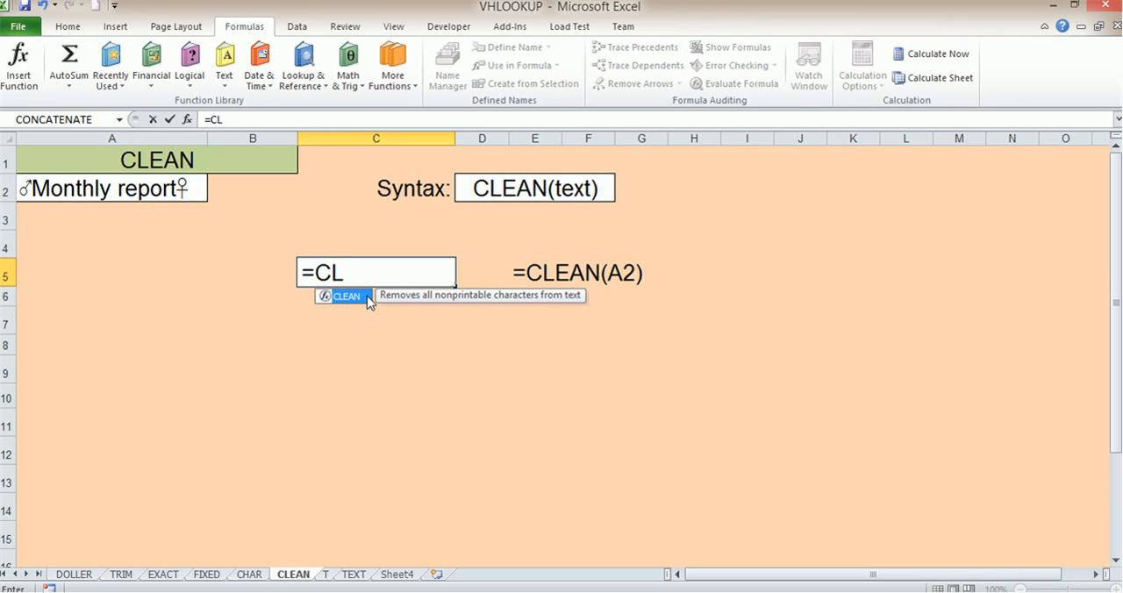
{"action": "double_click", "coordinate": [345, 296]}
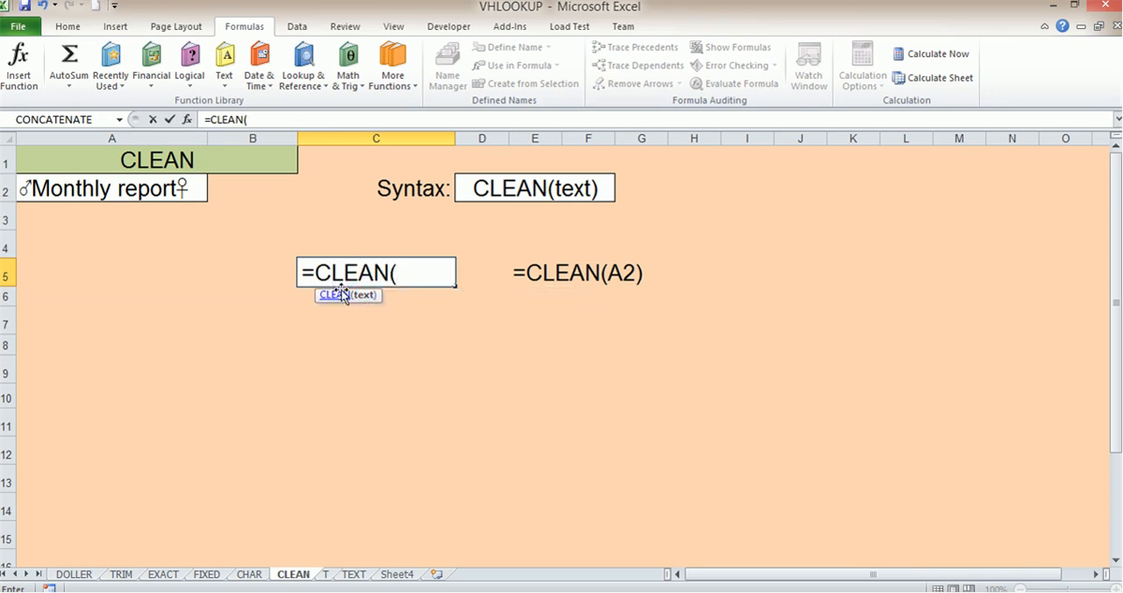
{"action": "left_click", "coordinate": [63, 188]}
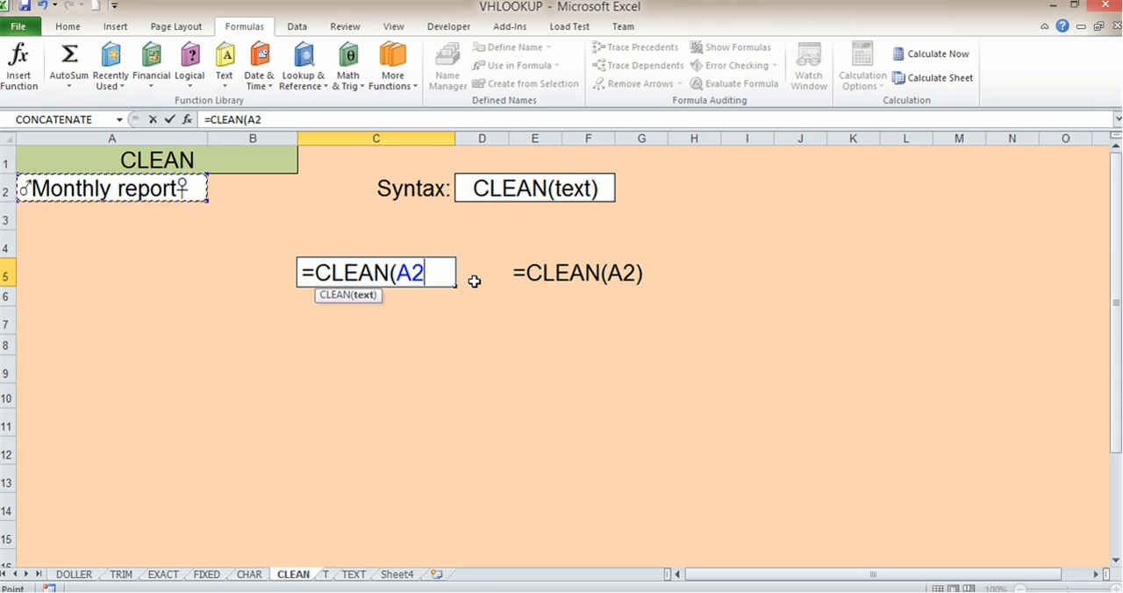
{"action": "key", "text": "Return"}
- Compare the CLEAN result in C5 with the source formula in A2, leaving the source formula unedited
{"action": "left_click", "coordinate": [376, 273]}
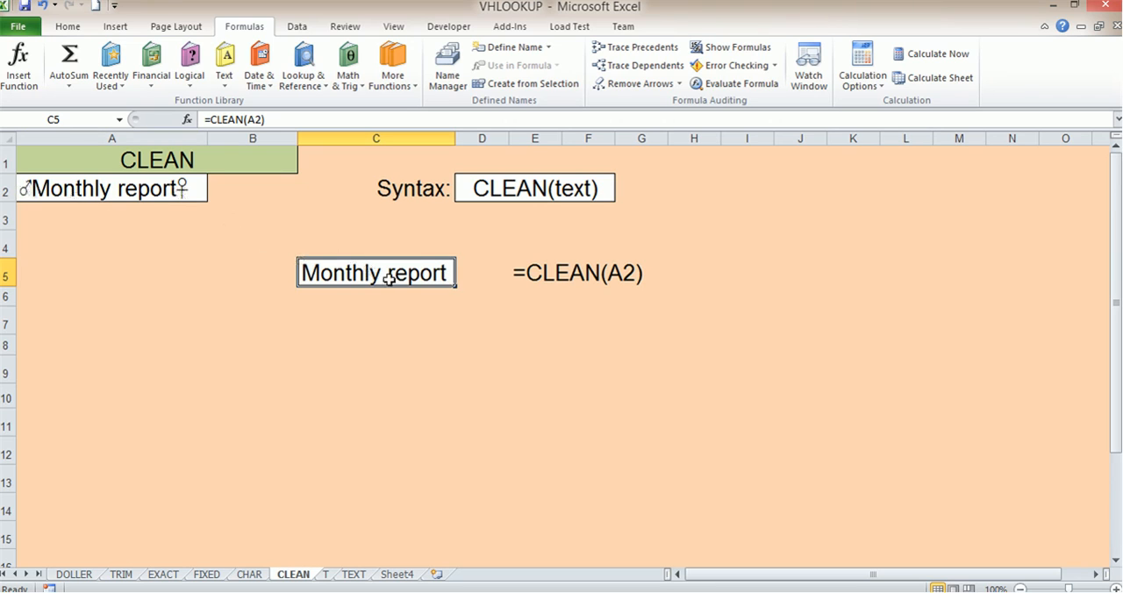
{"action": "double_click", "coordinate": [35, 188]}
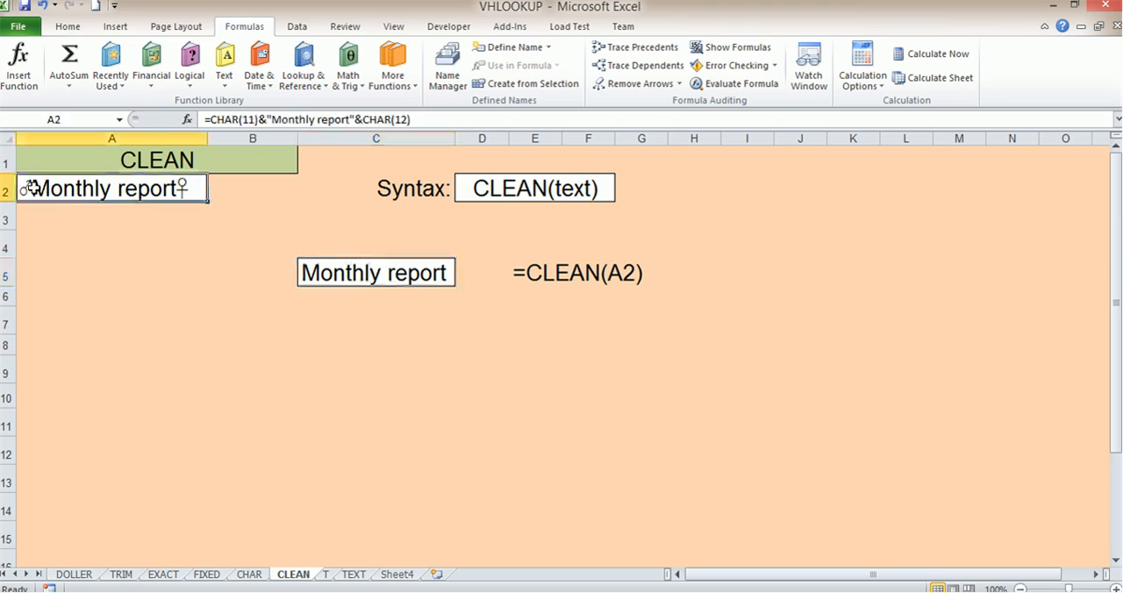
{"action": "left_click", "coordinate": [147, 276]}
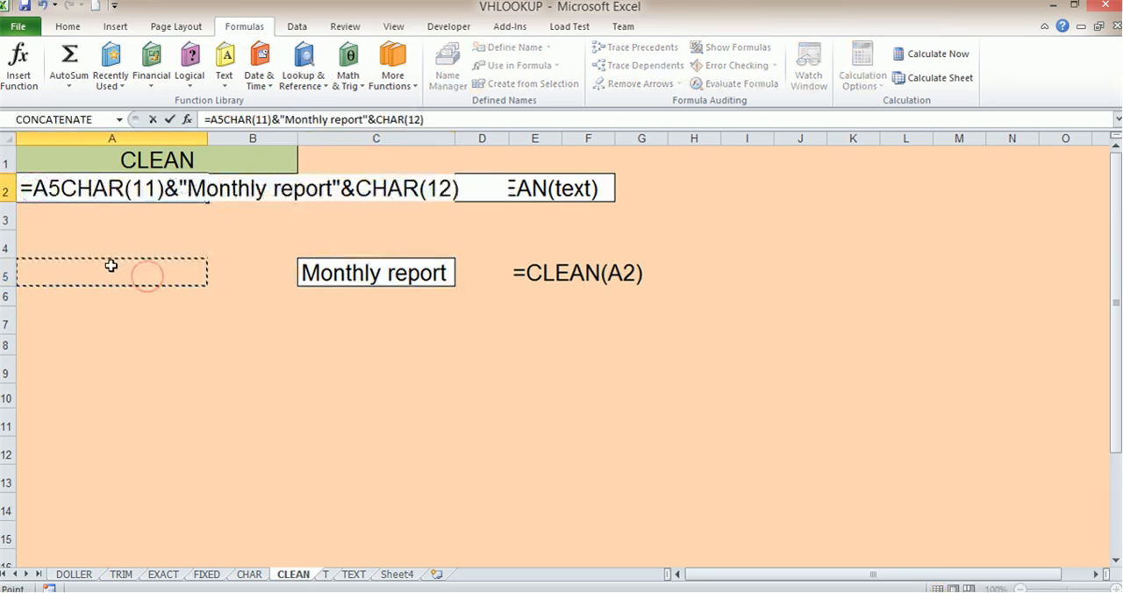
{"action": "key", "text": "Escape"}
{"action": "left_click", "coordinate": [356, 272]}
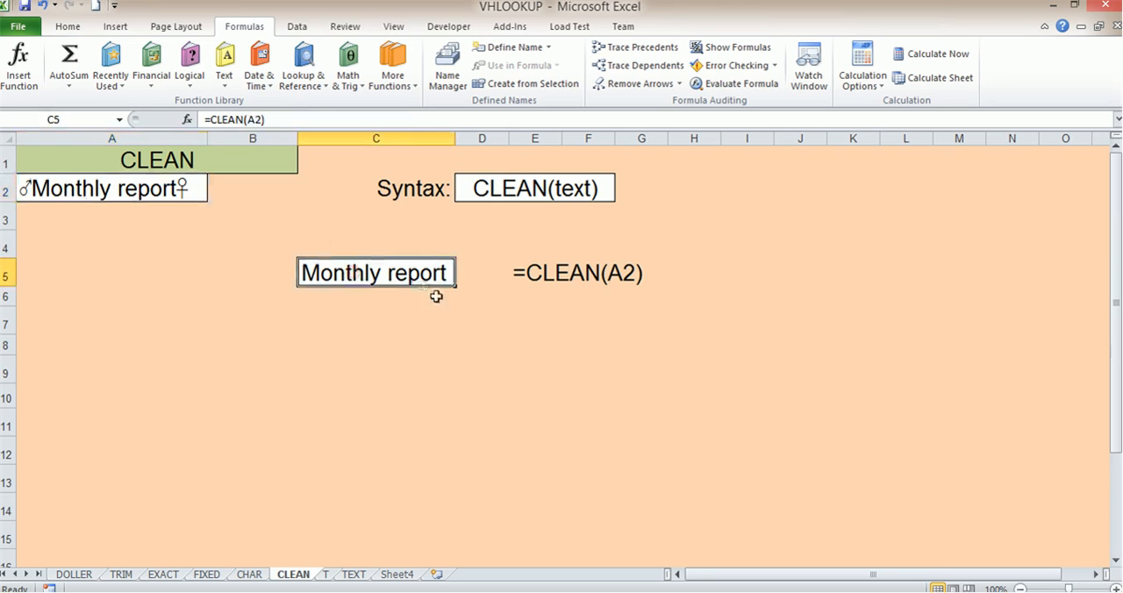